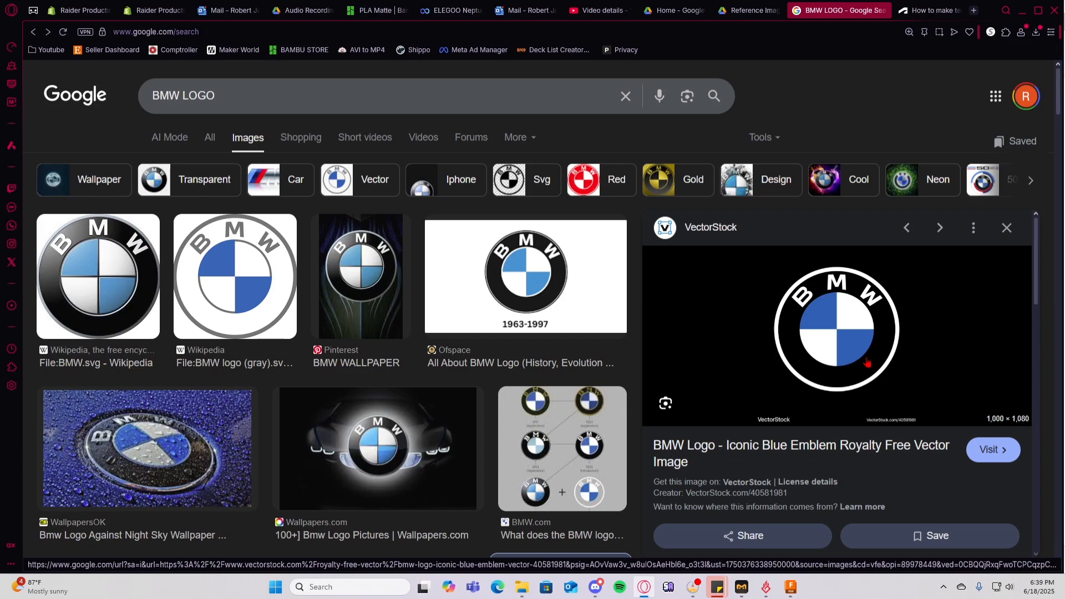
pyautogui.rightClick(867, 362)
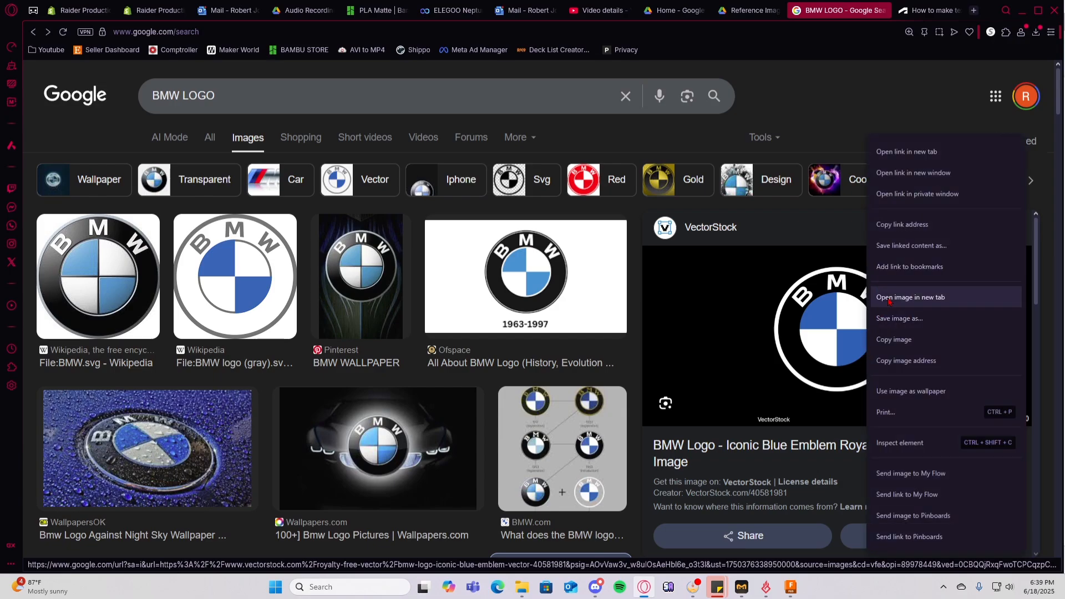
pyautogui.click(921, 322)
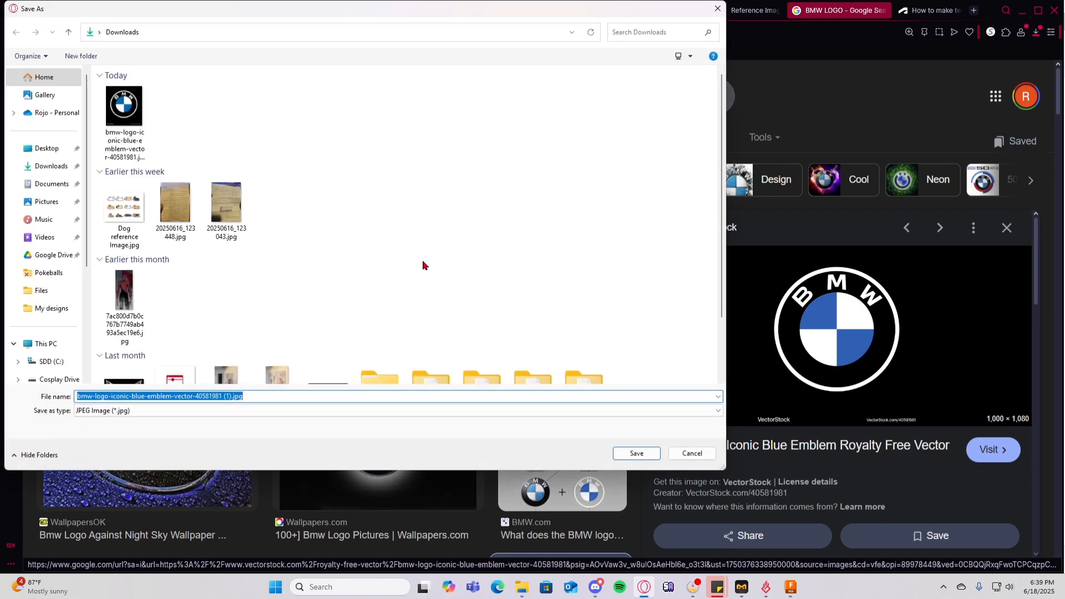
pyautogui.click(693, 454)
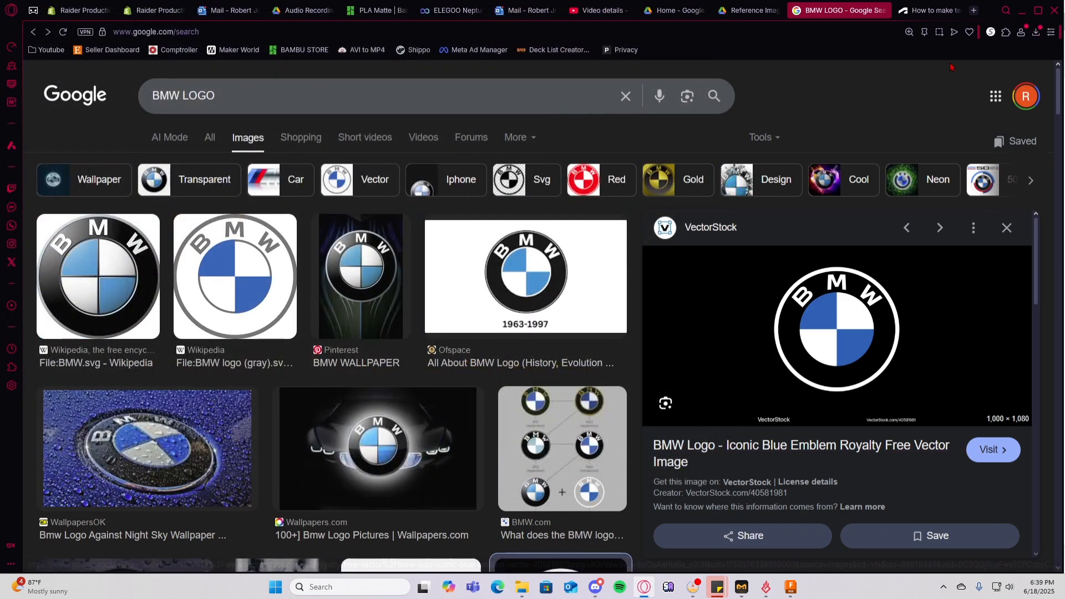
# Switch to Fusion and sketch a 50 mm diameter circle centred on the origin of the top (XY) plane, finishing the sketch.
pyautogui.hotkey('alt', 'Tab')
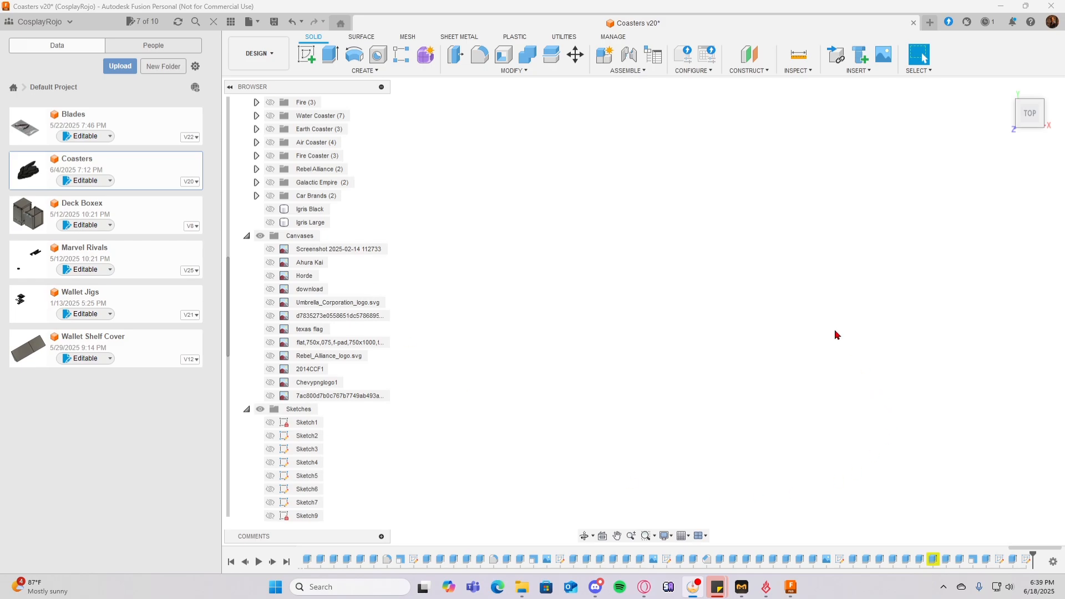
pyautogui.click(306, 54)
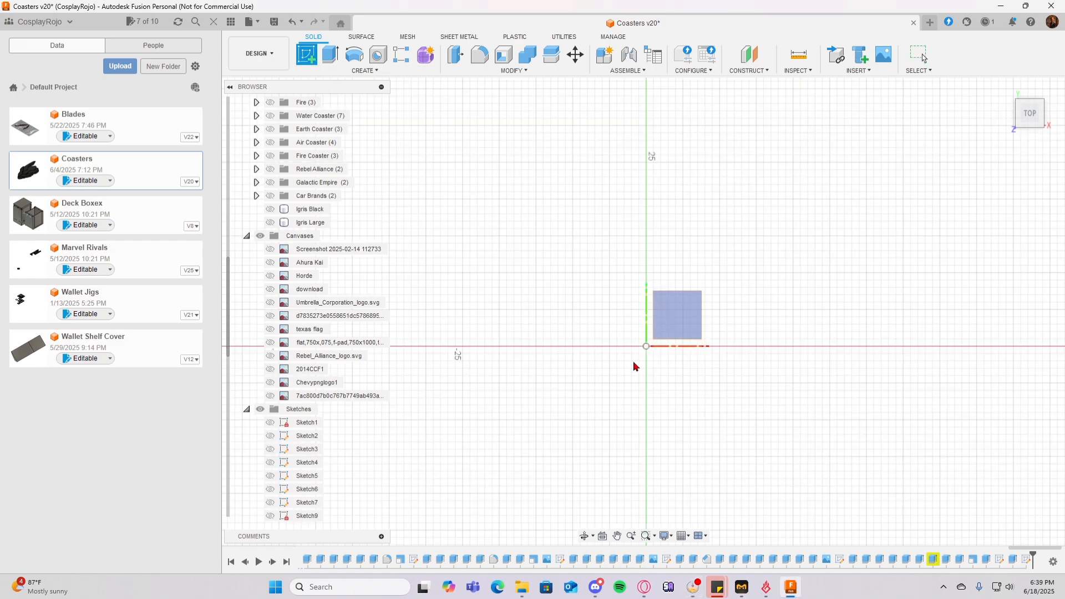
pyautogui.click(669, 314)
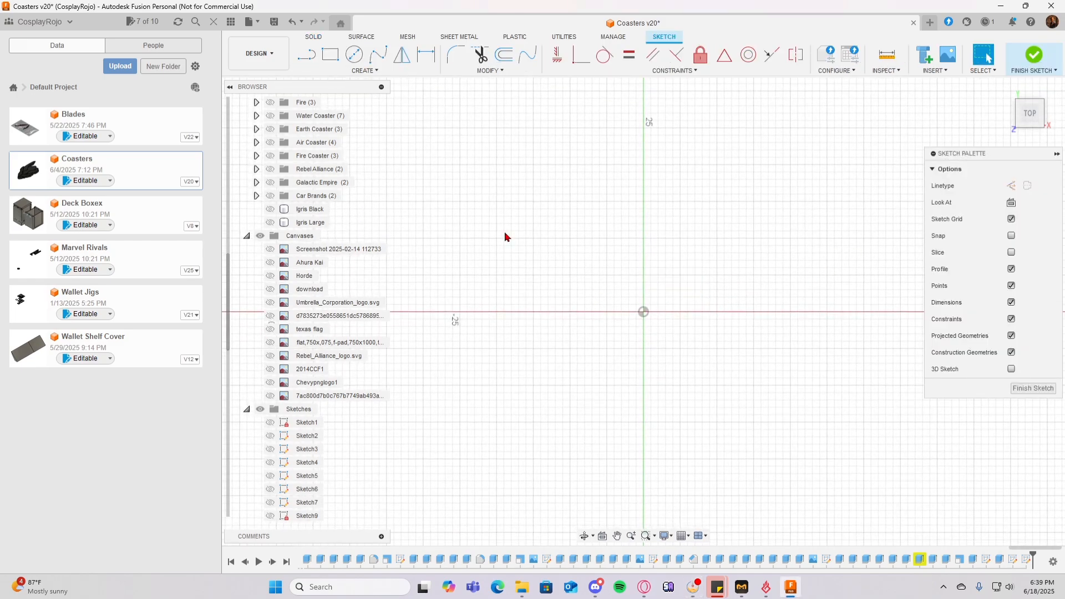
pyautogui.click(355, 54)
pyautogui.click(644, 312)
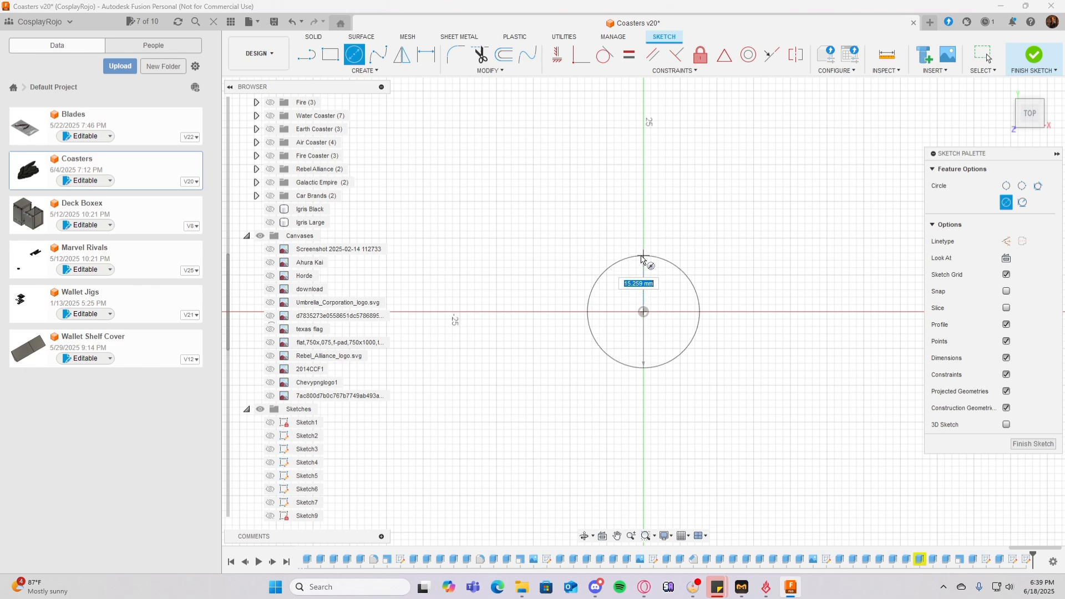
pyautogui.write('50')
pyautogui.press('Tab')
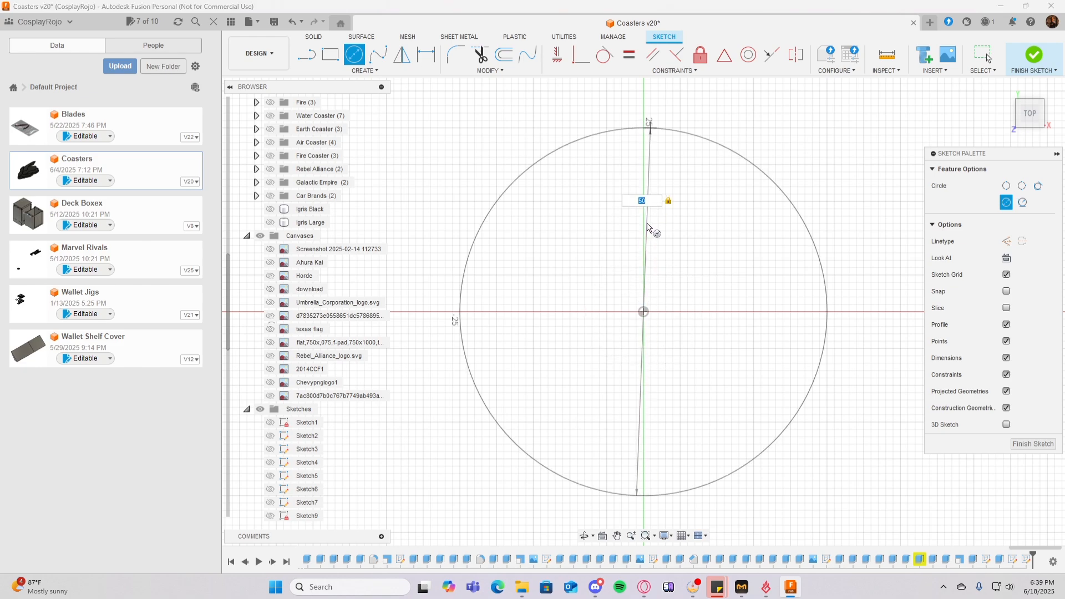
pyautogui.click(645, 109)
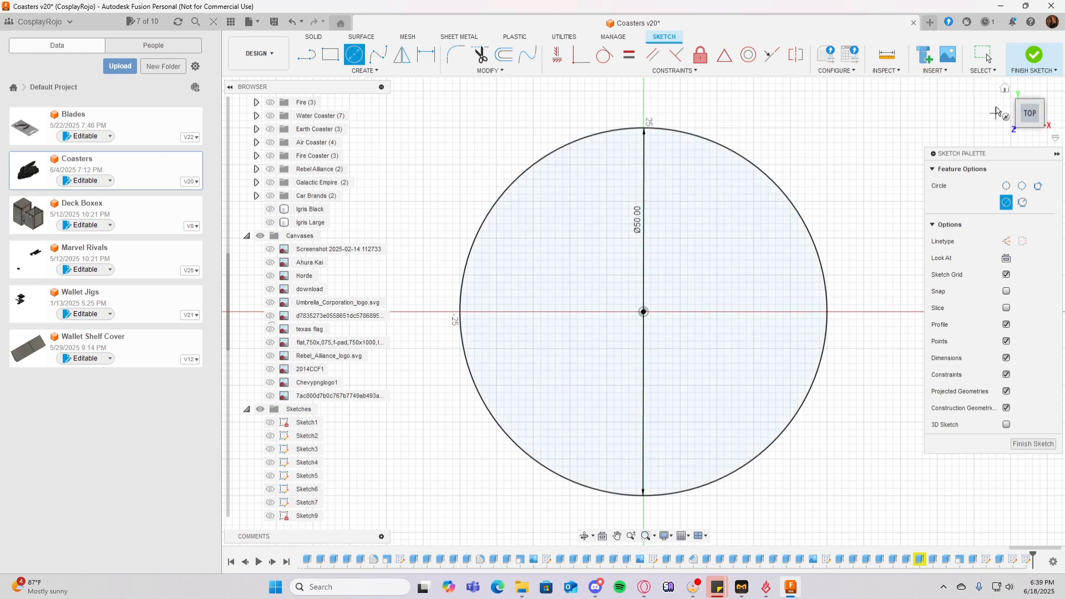
pyautogui.click(1037, 54)
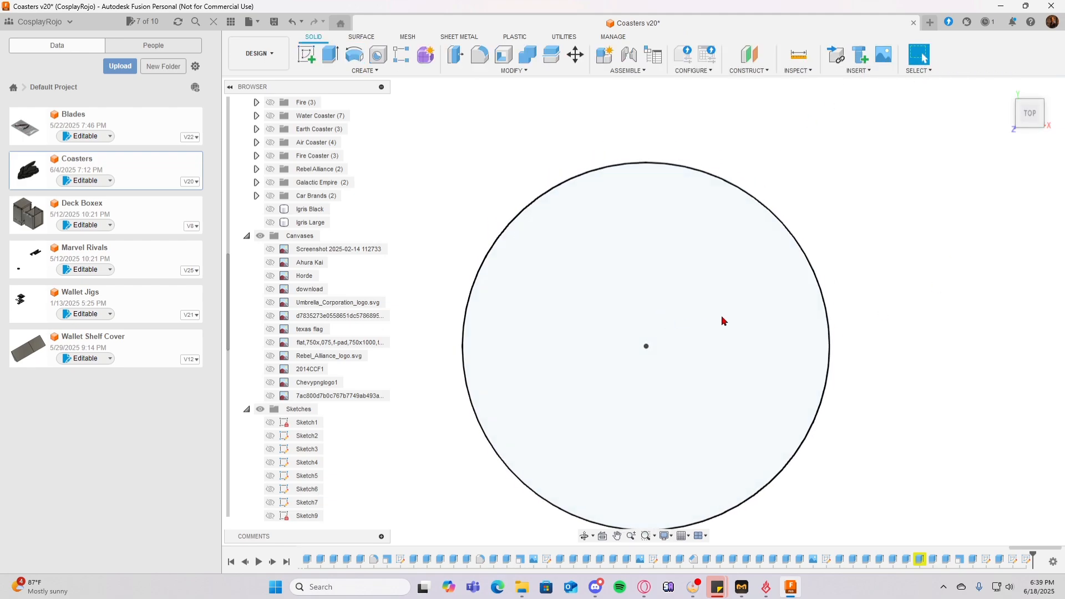
# Insert the image BMW.svg.png from the computer's Downloads folder as a canvas on the XY plane.
pyautogui.scroll(-5, 325, 408)
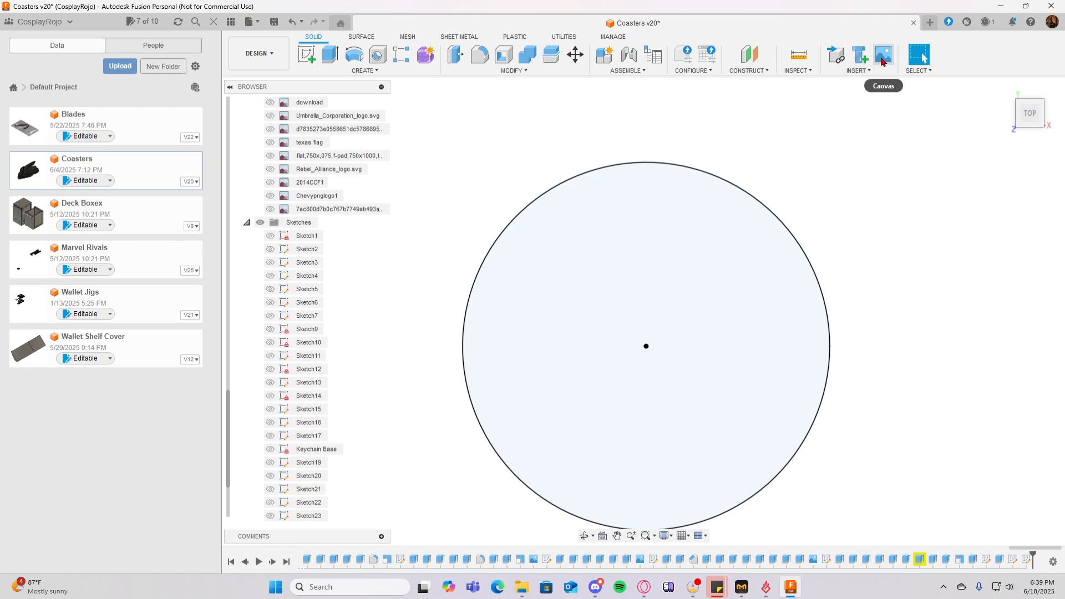
pyautogui.click(883, 58)
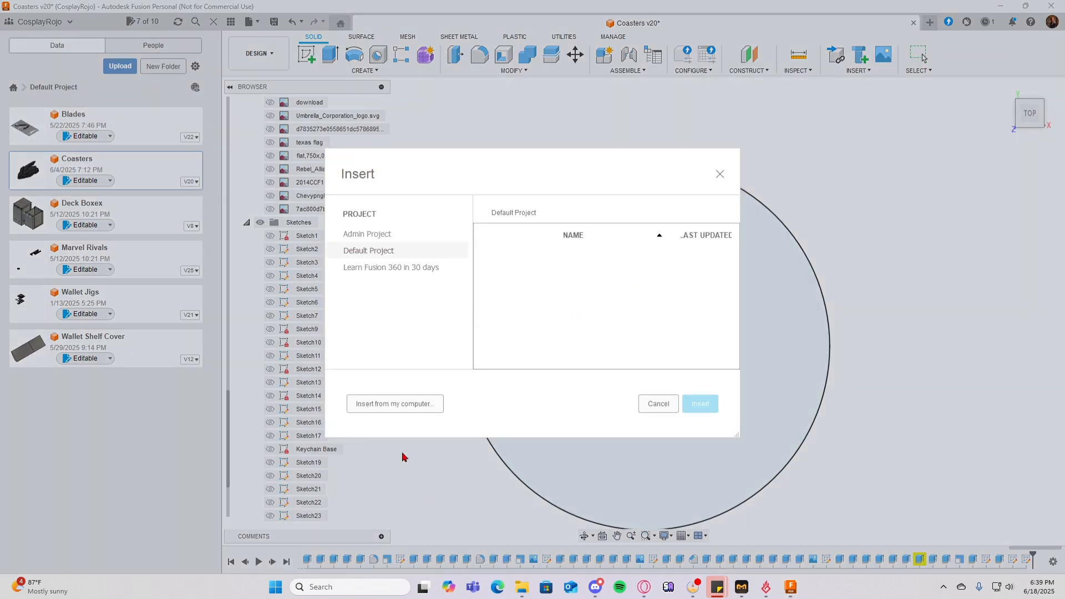
pyautogui.click(405, 405)
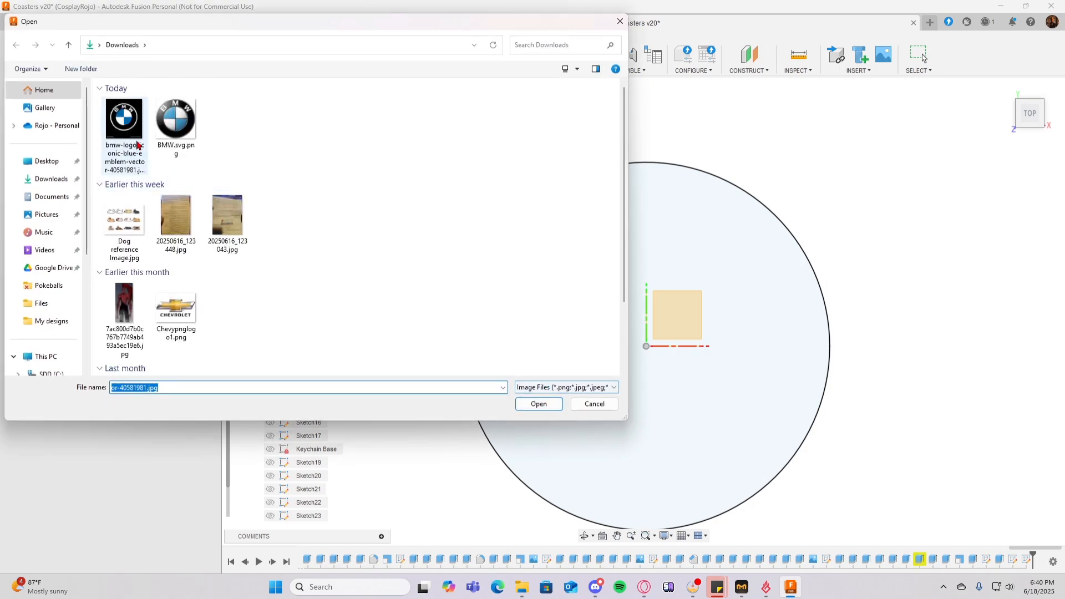
pyautogui.doubleClick(157, 117)
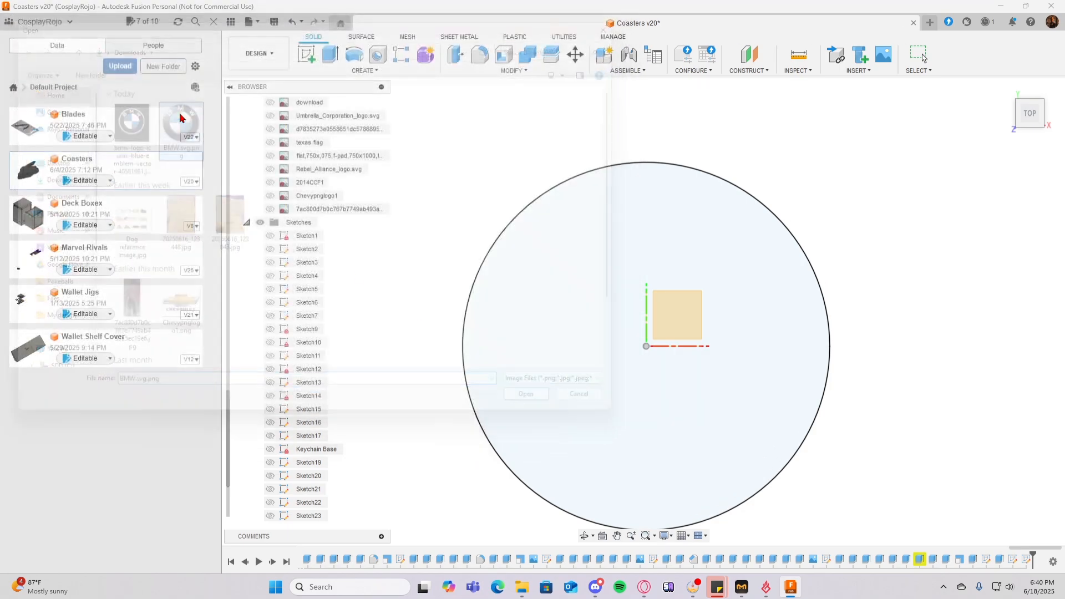
pyautogui.click(690, 311)
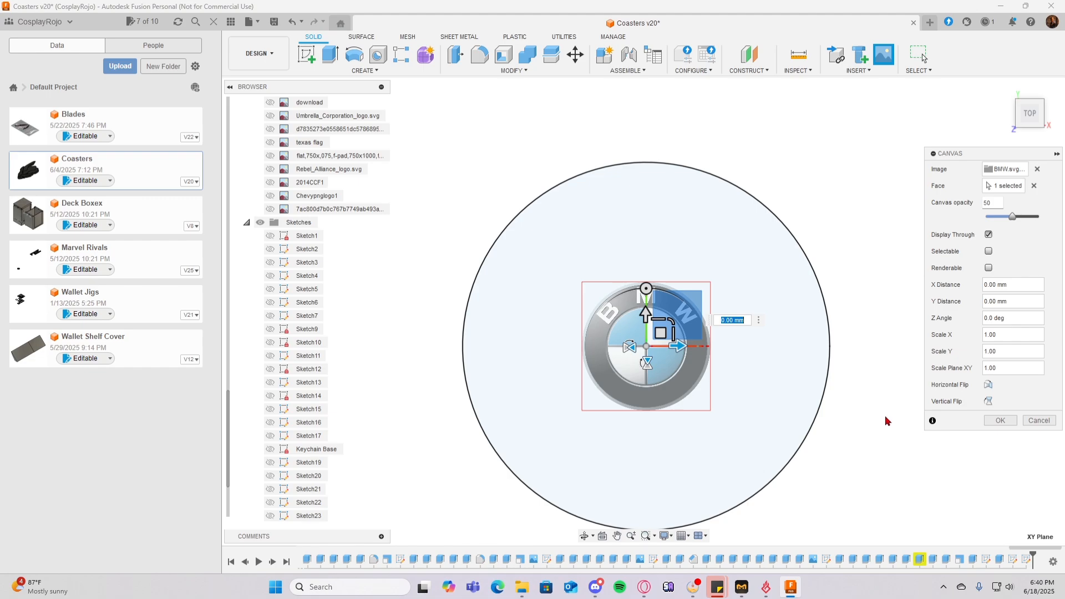
# Scale the BMW canvas to fit the 50 mm circle with Scale X and Scale Y both set to 2.85.
pyautogui.moveTo(884, 422)
pyautogui.keyDown('shift'); pyautogui.mouseDown(button='middle')
pyautogui.moveTo(872, 381)
pyautogui.moveTo(880, 350)
pyautogui.moveTo(896, 411)
pyautogui.mouseUp(button='middle'); pyautogui.keyUp('shift')
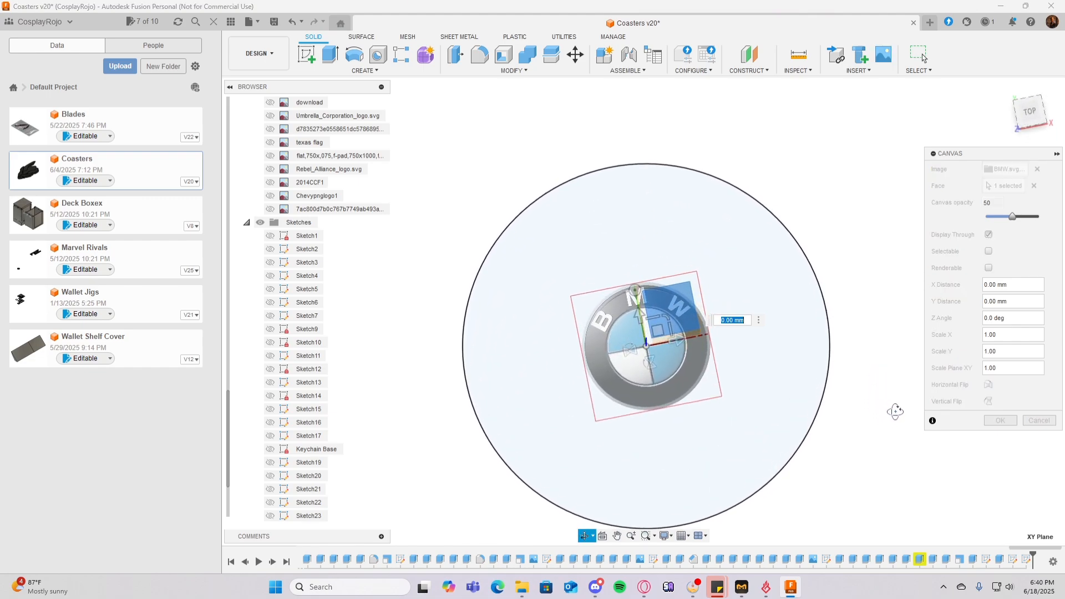
pyautogui.click(1030, 112)
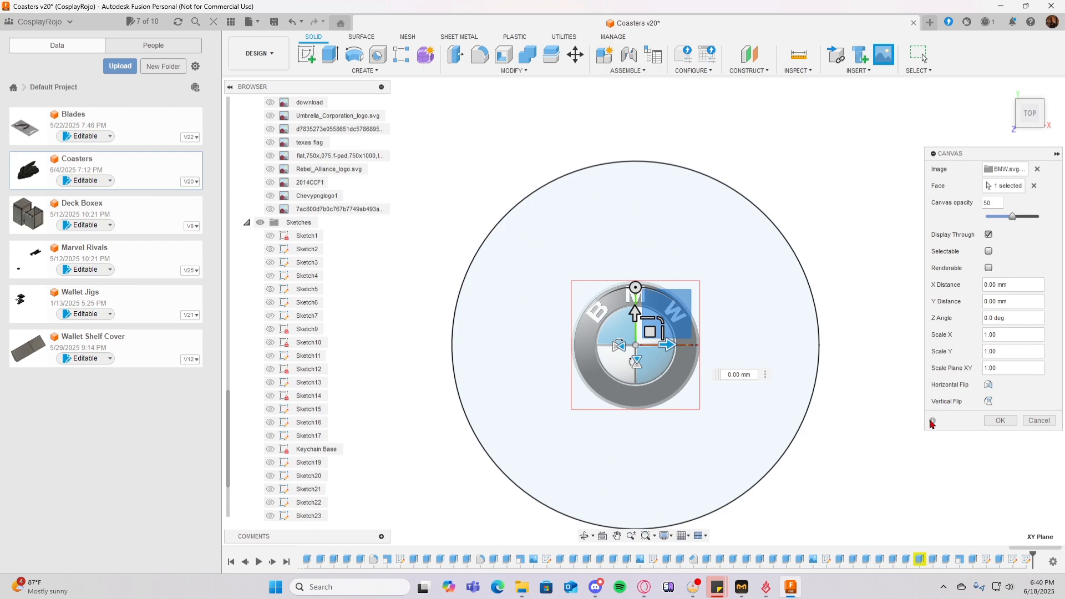
pyautogui.click(1015, 334)
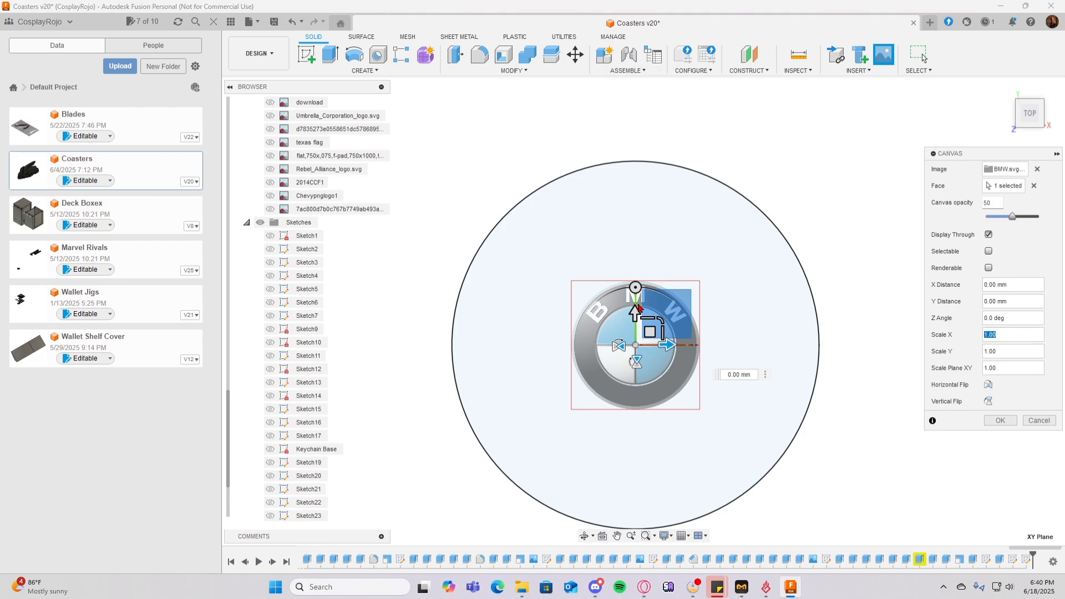
pyautogui.write('2')
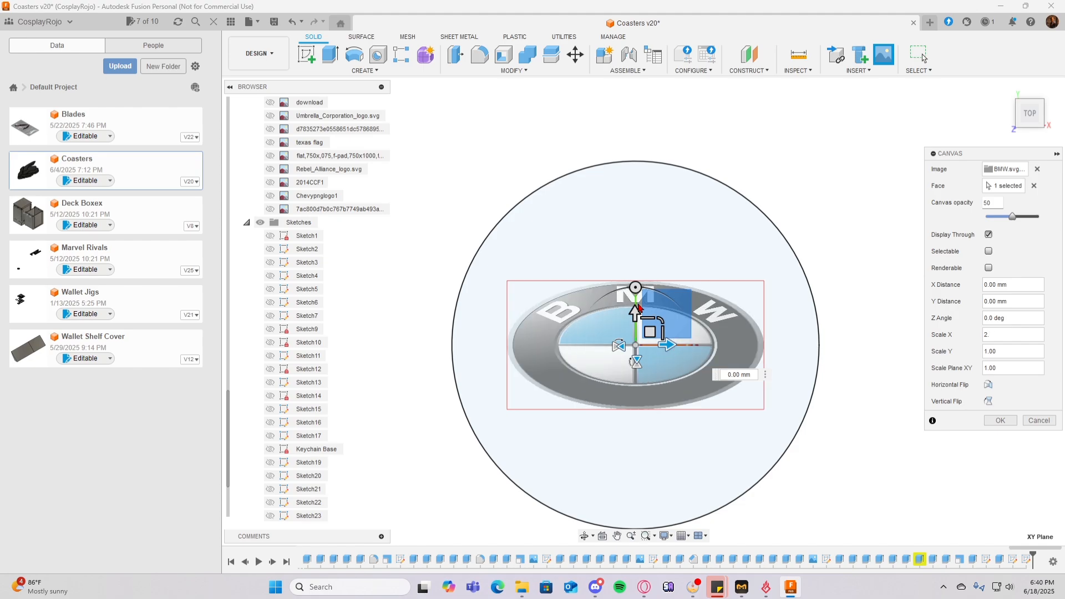
pyautogui.write('.9')
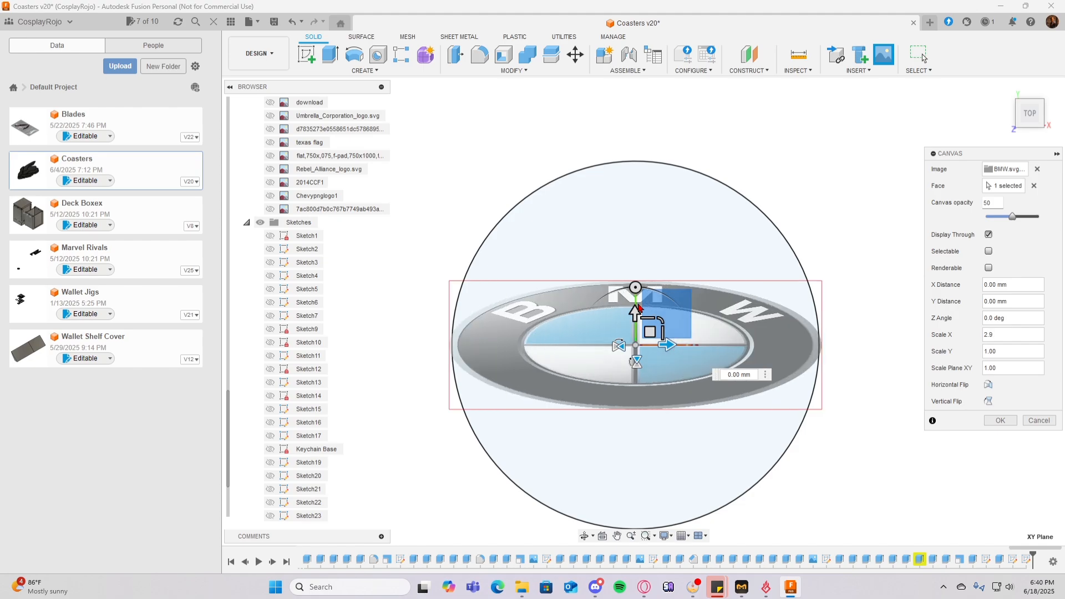
pyautogui.press('Return')
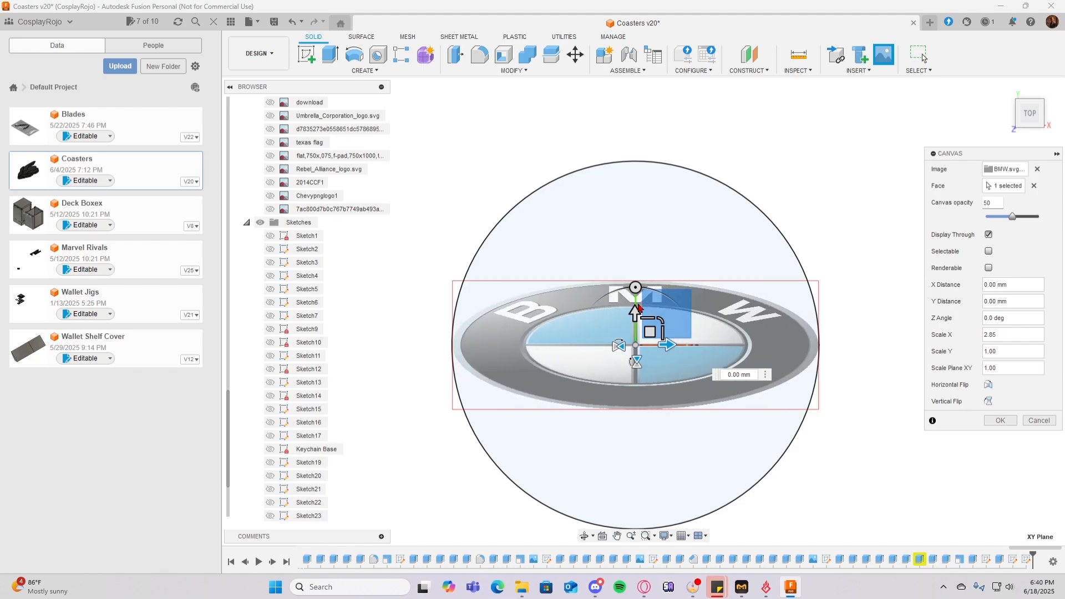
pyautogui.press('Tab')
pyautogui.press('Return')
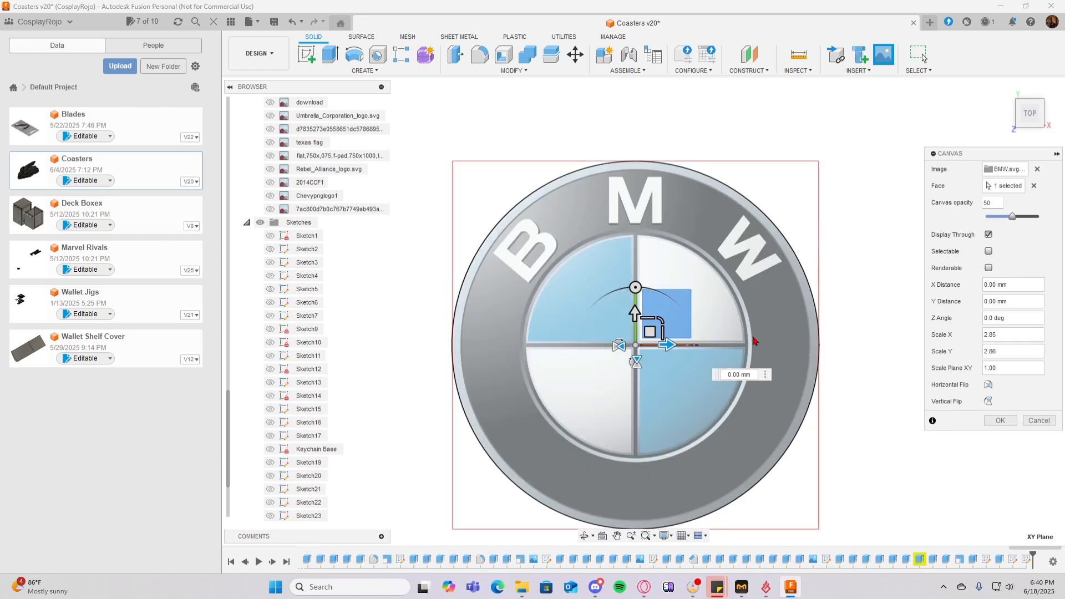
pyautogui.press('BackSpace')
pyautogui.write('5')
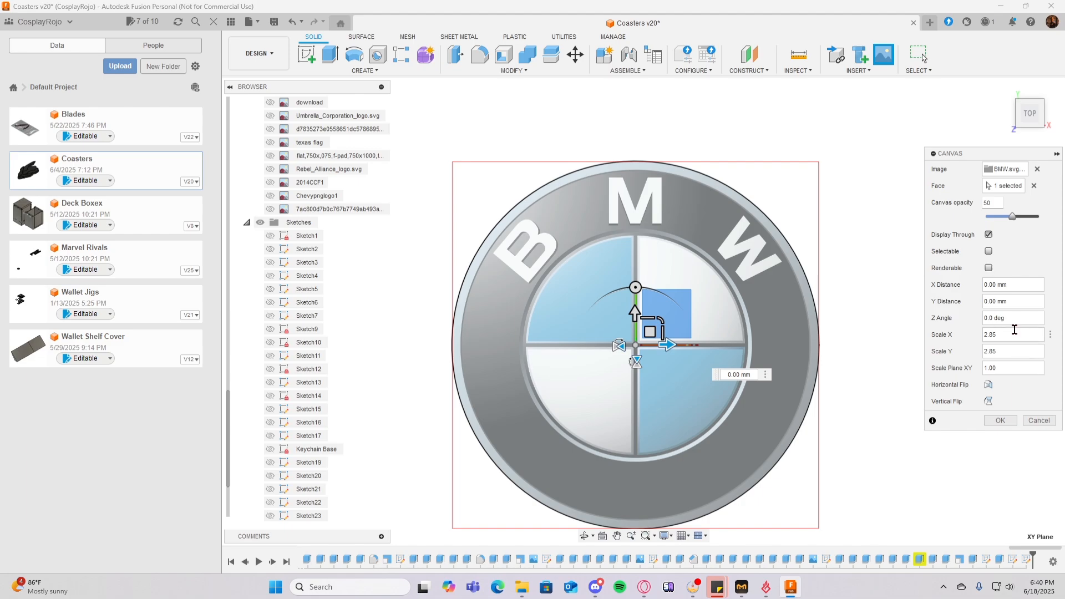
# Try widening the BMW canvas with a Scale X of 1.1.
pyautogui.click(1014, 324)
pyautogui.click(1002, 332)
pyautogui.doubleClick(1004, 334)
pyautogui.moveTo(1004, 334); pyautogui.dragTo(860, 342)
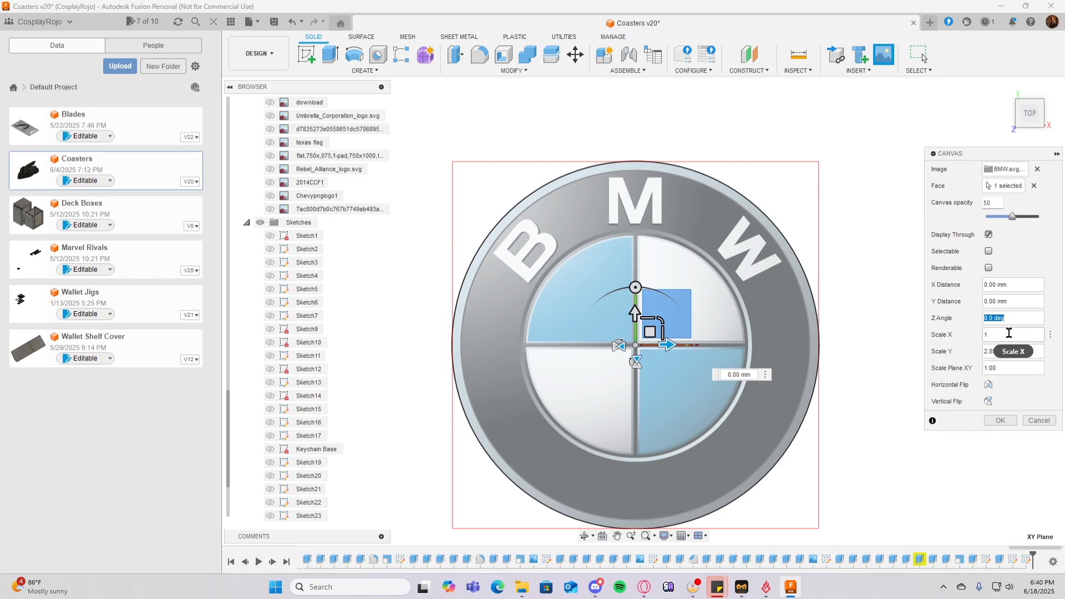
pyautogui.write('.1')
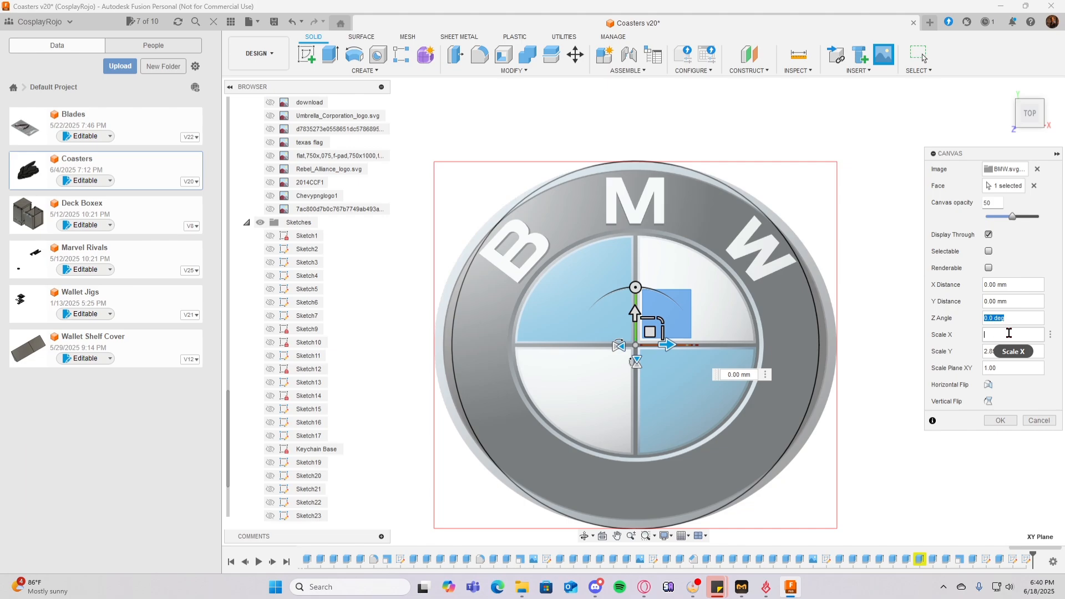
# Set the BMW canvas's Scale X and Scale Y to 1 and accept the canvas placement.
pyautogui.press('BackSpace')
pyautogui.press('BackSpace')
pyautogui.press('BackSpace')
pyautogui.write('1')
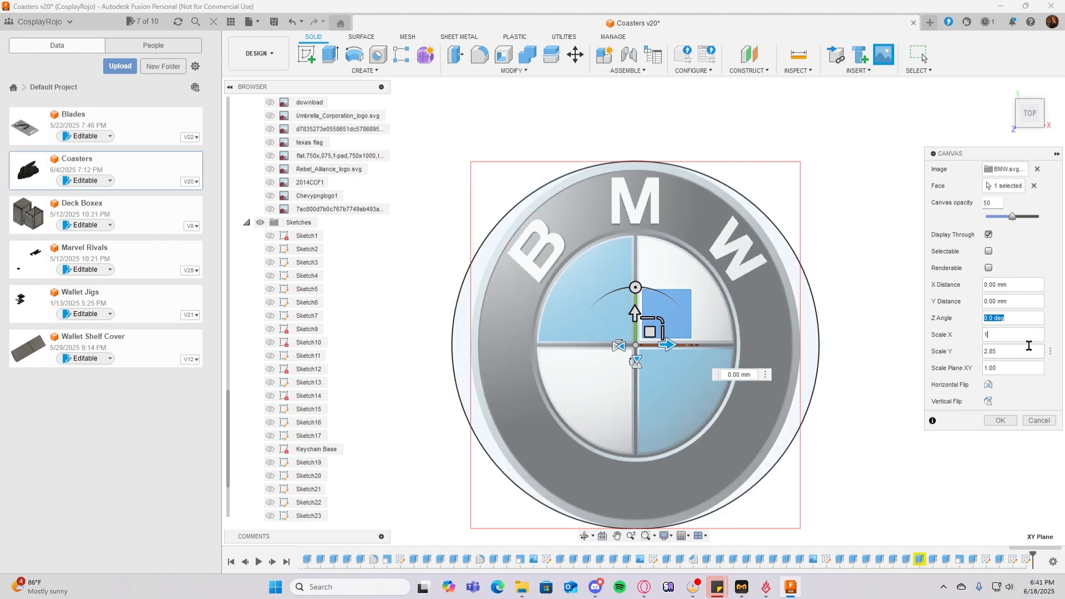
pyautogui.click(990, 352)
pyautogui.press('BackSpace')
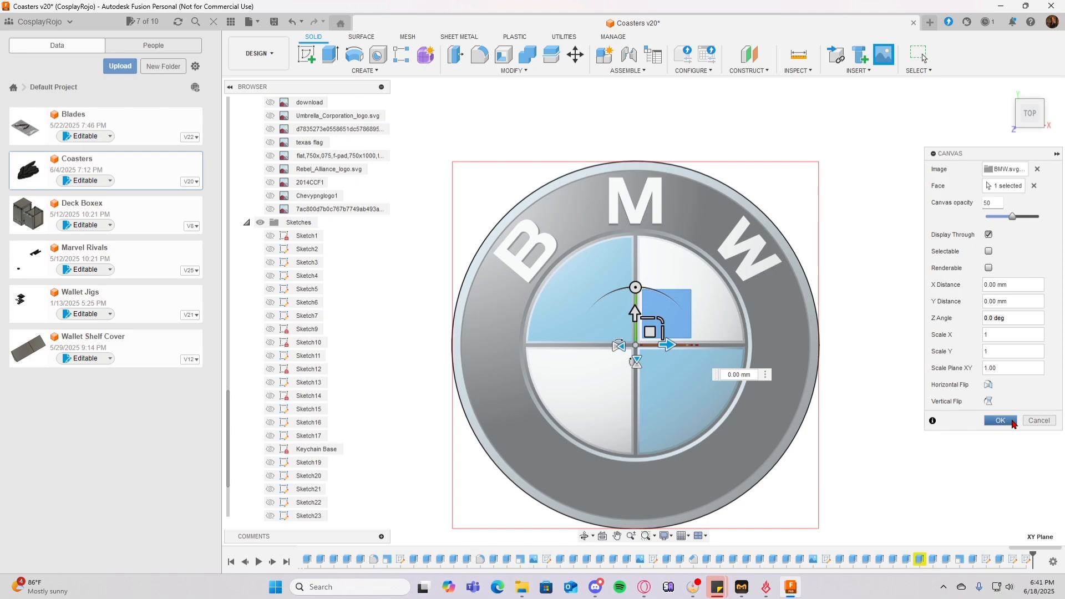
pyautogui.click(1012, 421)
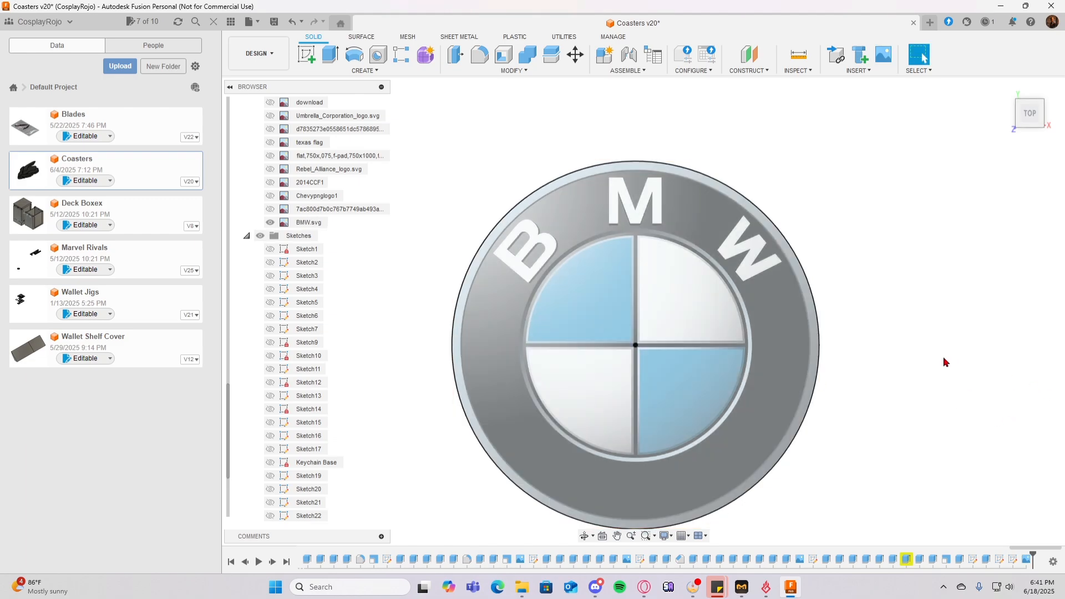
# Hide the sketch containing the 50 mm circle.
pyautogui.keyDown('shift'); pyautogui.moveTo(945, 360); pyautogui.dragTo(946, 333, button='middle'); pyautogui.keyUp('shift')
pyautogui.scroll(-2, 383, 413)
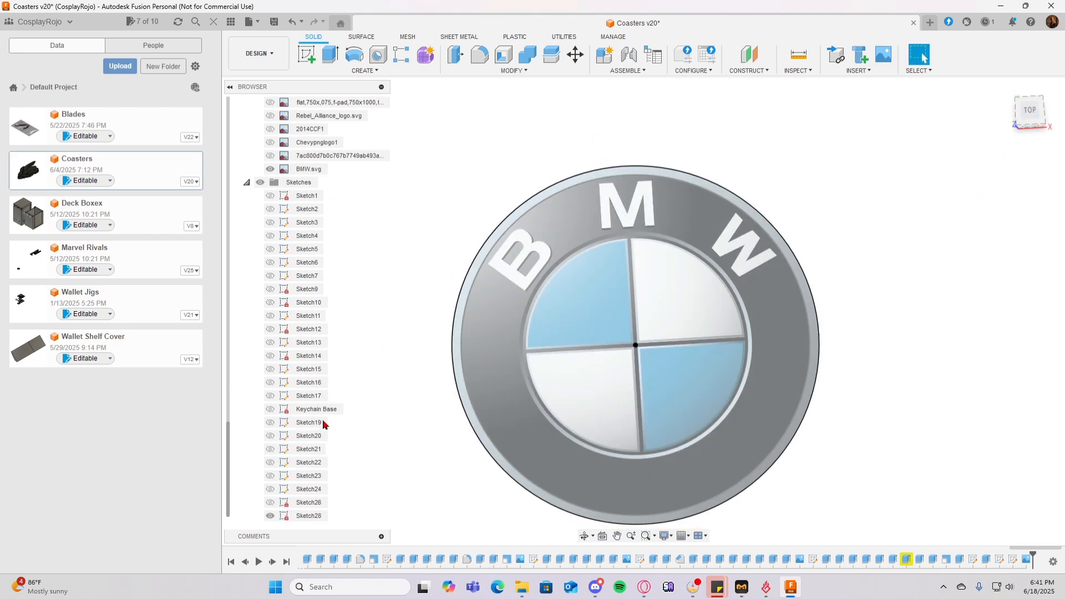
pyautogui.click(270, 519)
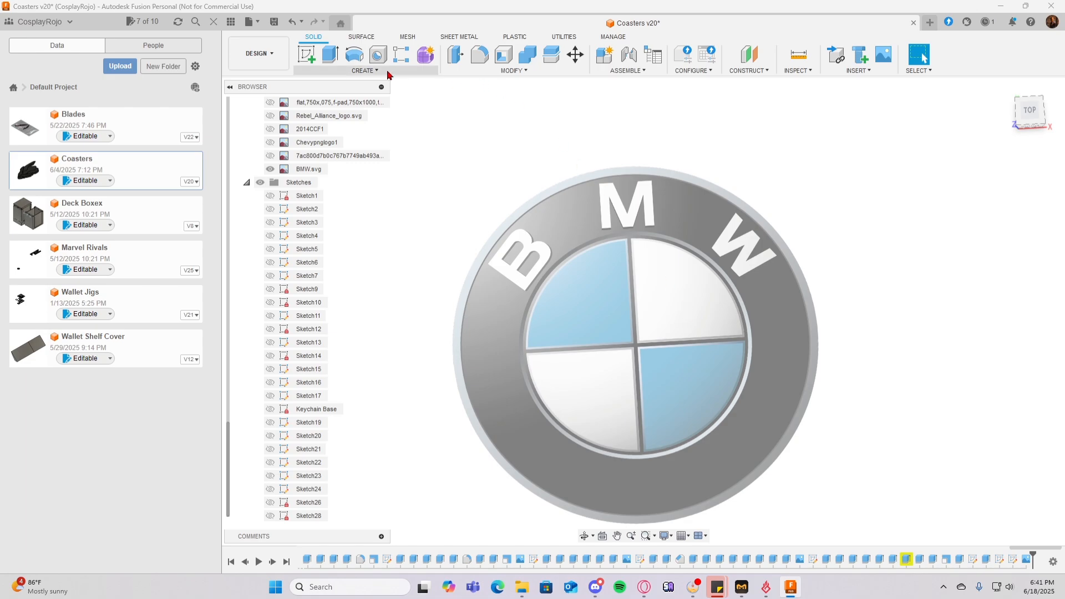
# Start a new sketch on the XY plane and draw a circle from the origin to the BMW logo's outer edge.
pyautogui.click(300, 60)
pyautogui.click(675, 314)
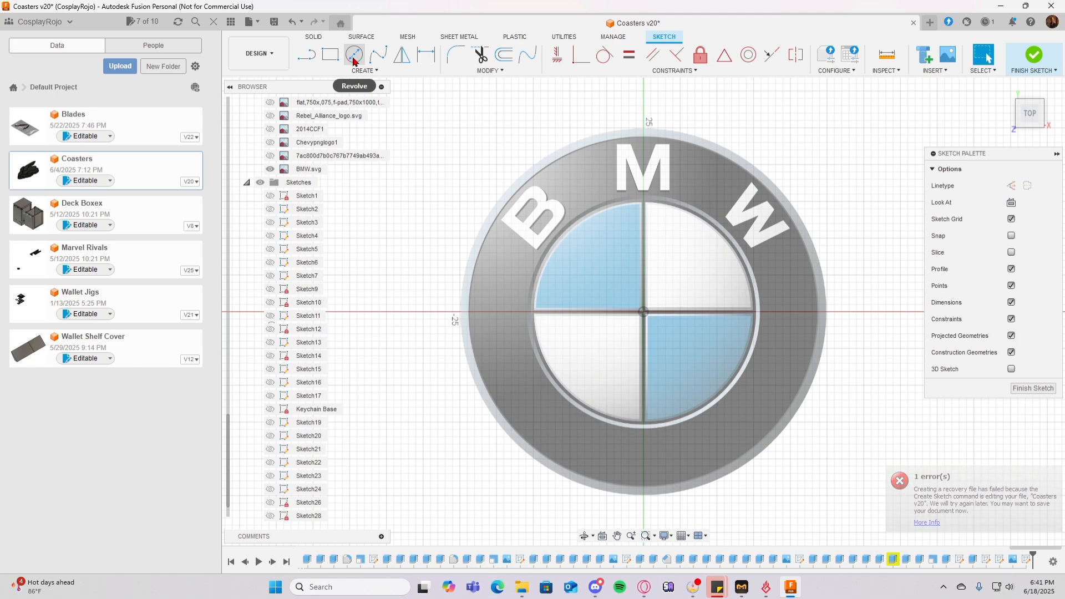
pyautogui.click(355, 56)
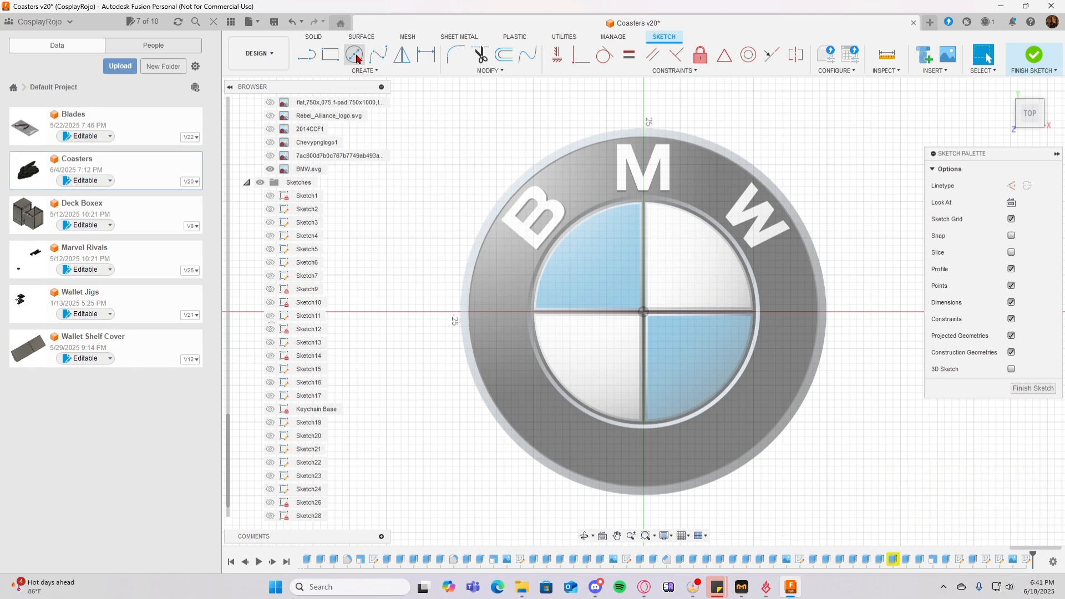
pyautogui.click(643, 313)
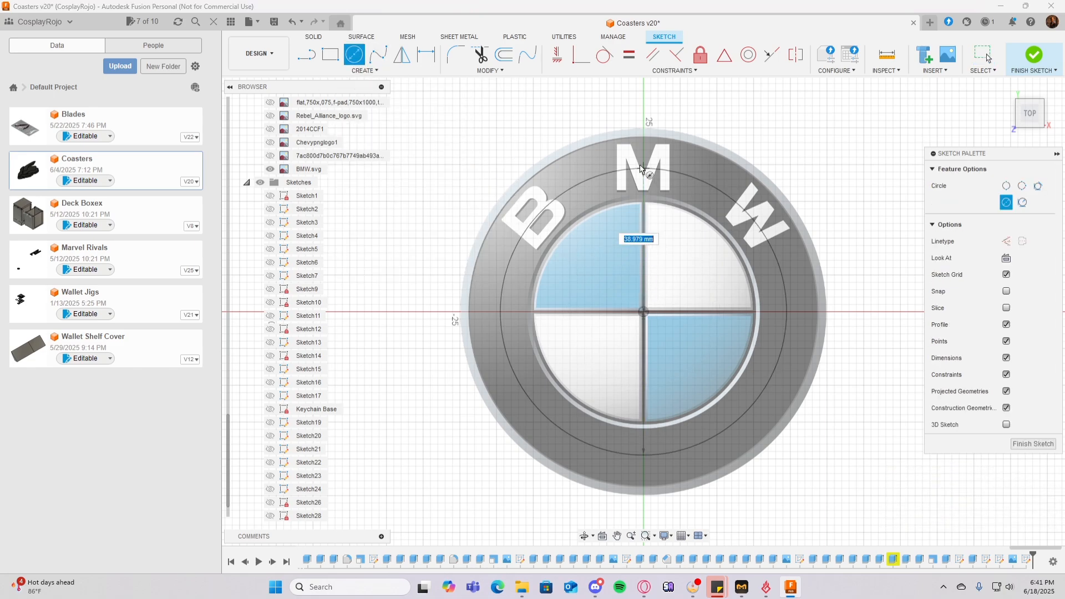
pyautogui.click(647, 131)
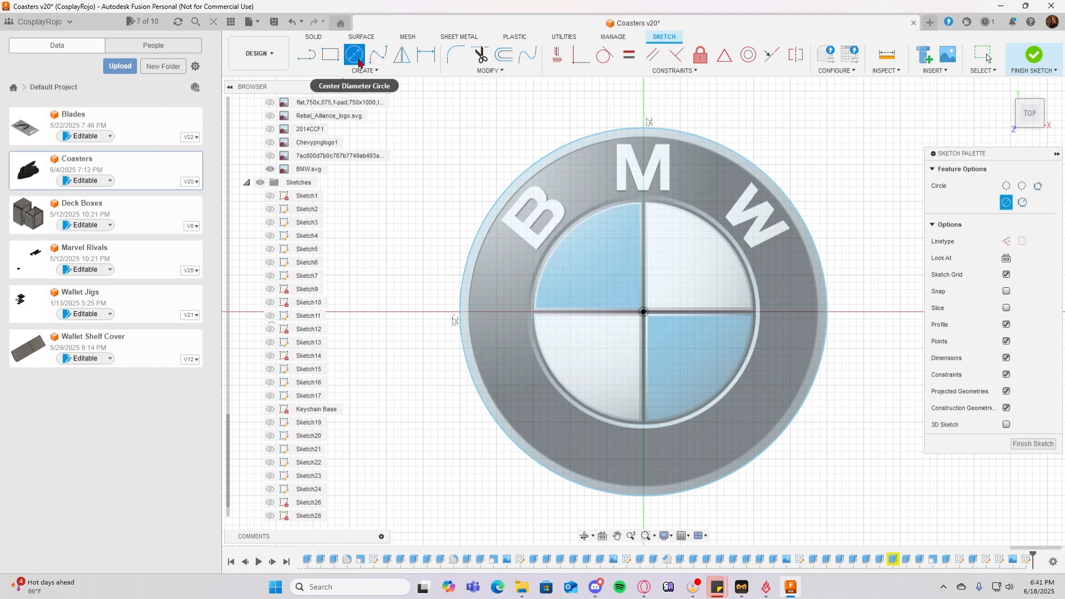
# Draw a circle of about 31.5 mm from the origin around the logo's inner ring and divide it with a vertical and a horizontal diameter line.
pyautogui.click(643, 312)
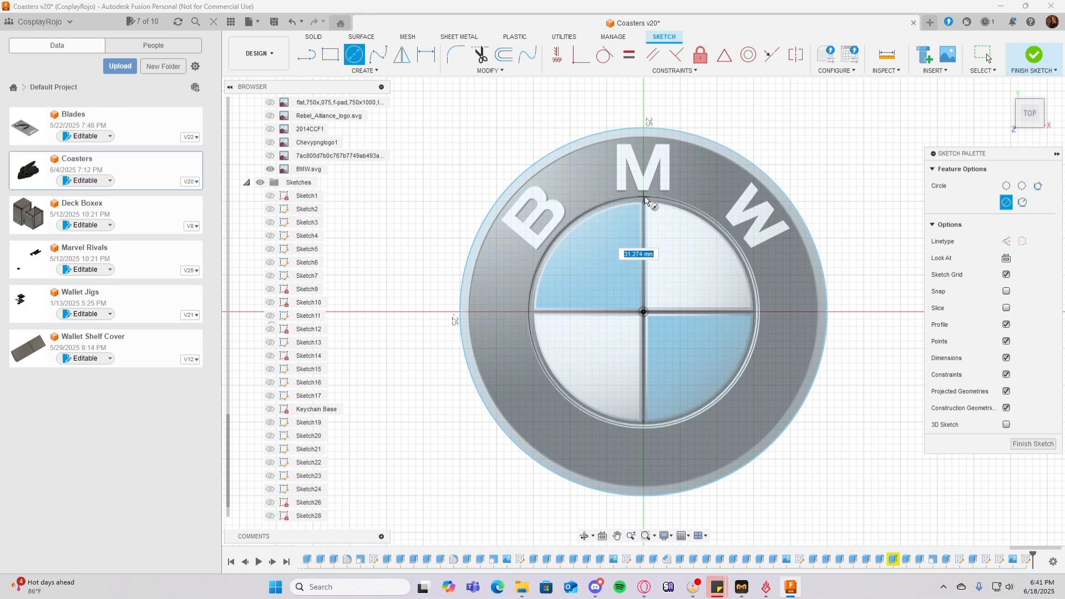
pyautogui.click(645, 194)
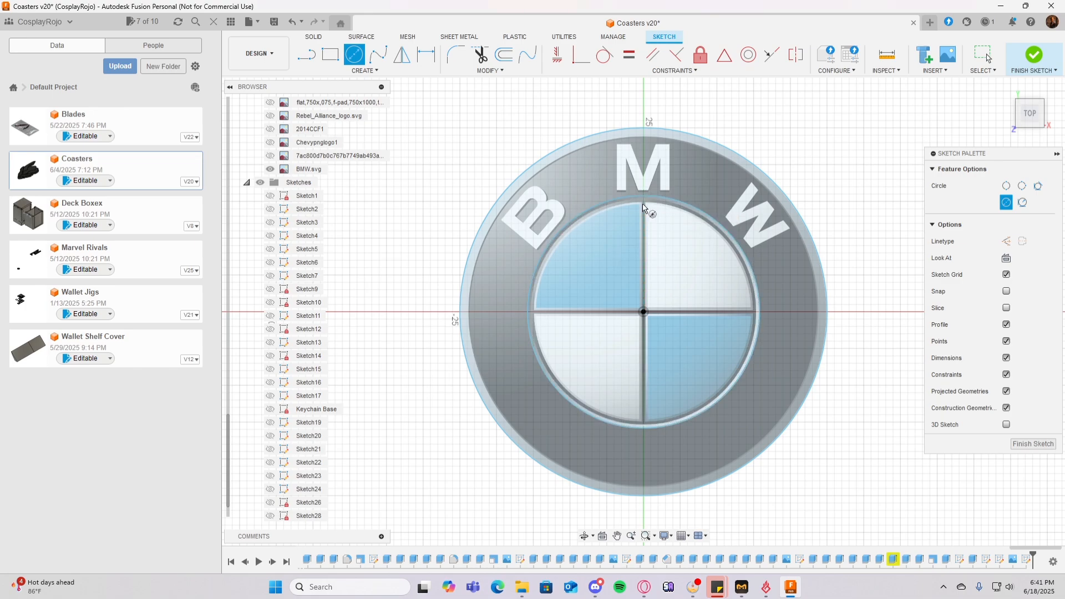
pyautogui.click(307, 55)
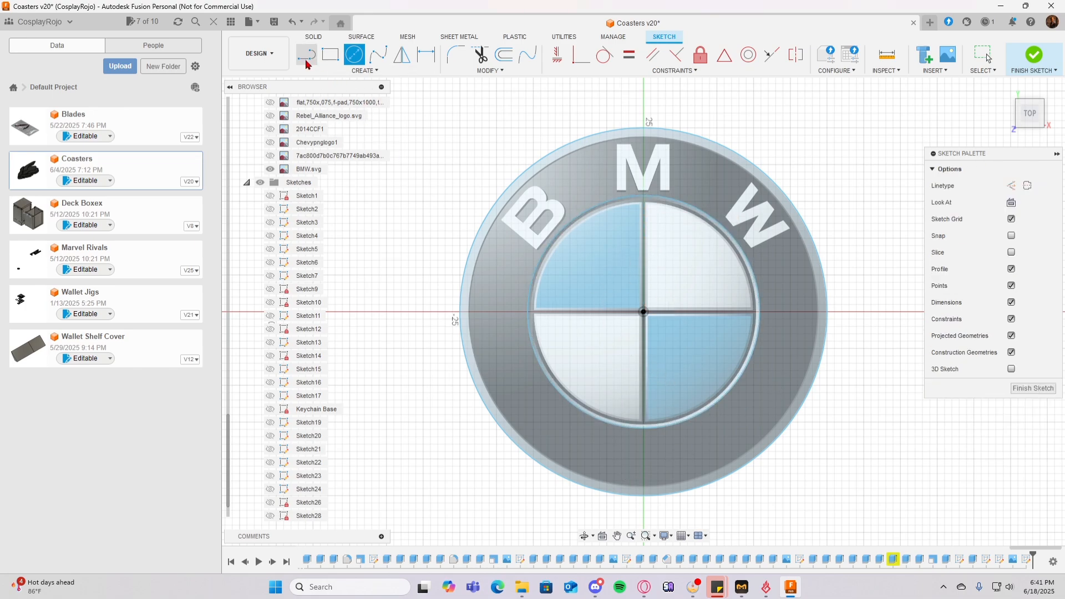
pyautogui.click(644, 195)
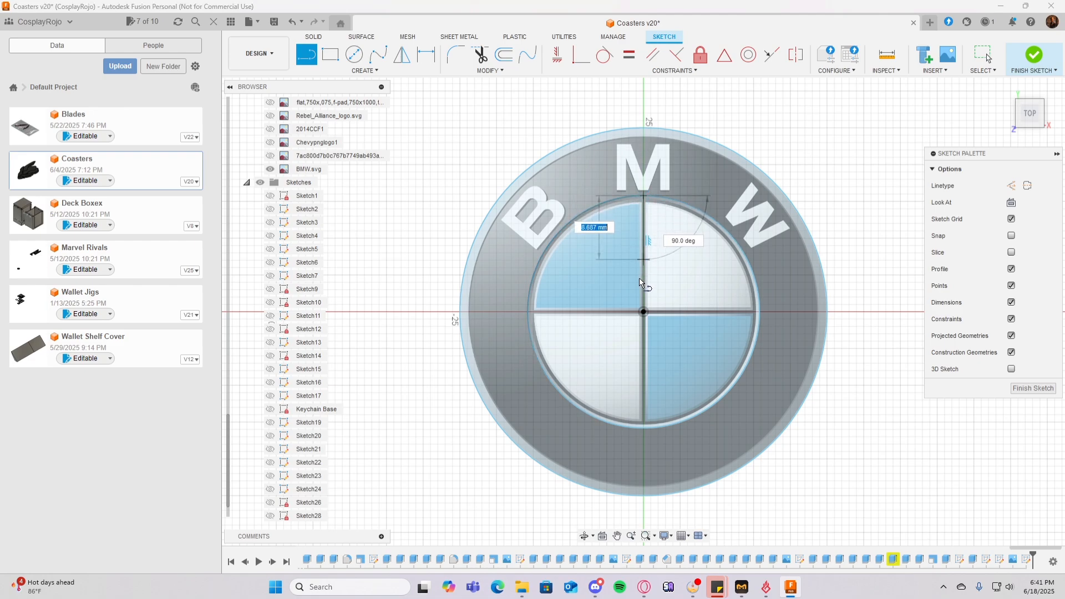
pyautogui.doubleClick(644, 422)
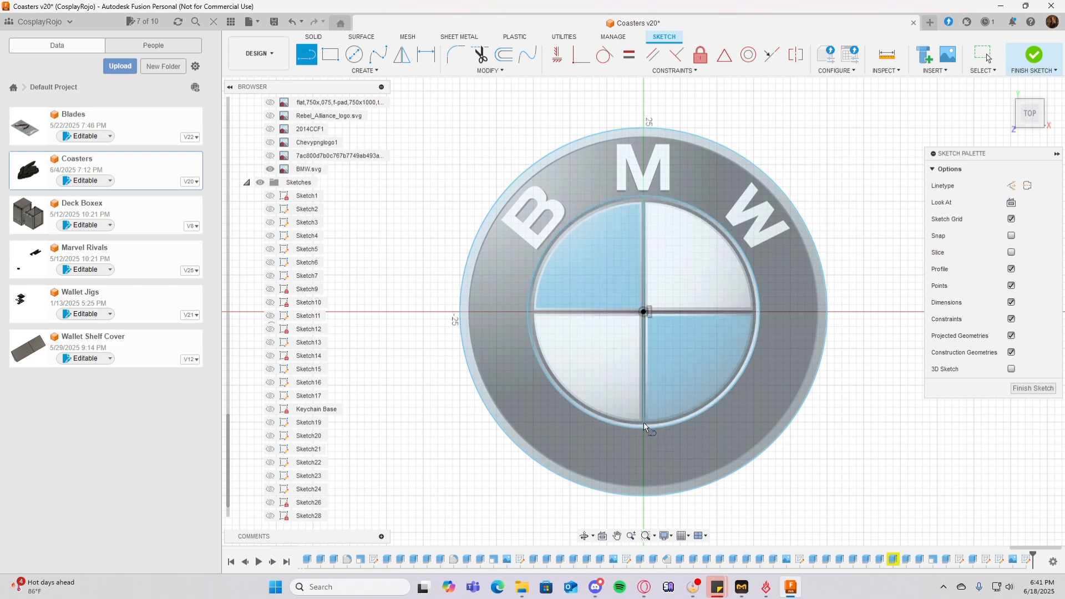
pyautogui.click(529, 313)
pyautogui.doubleClick(758, 311)
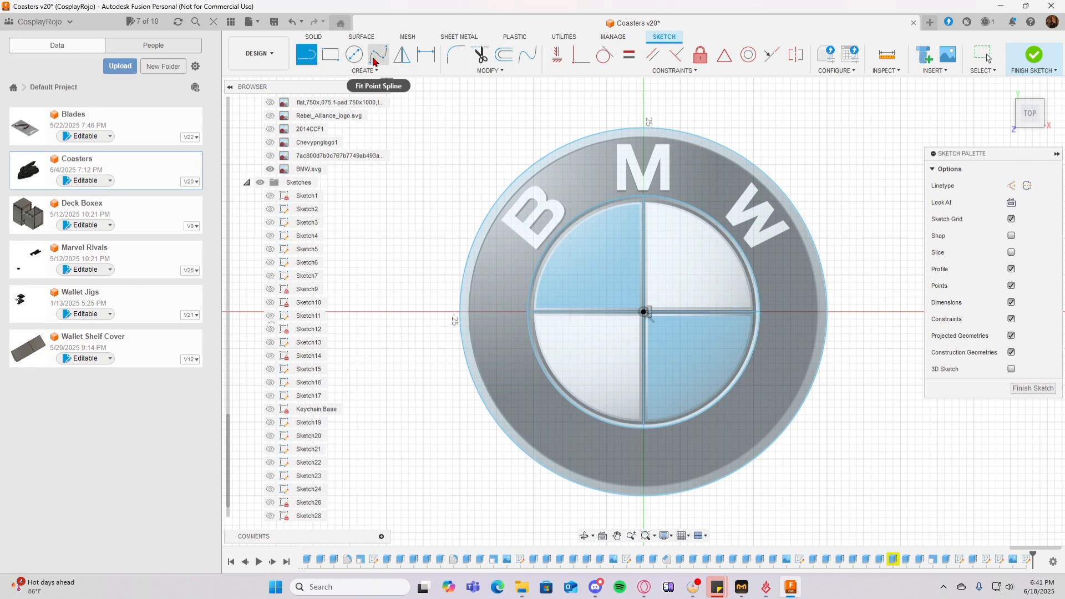
pyautogui.click(366, 71)
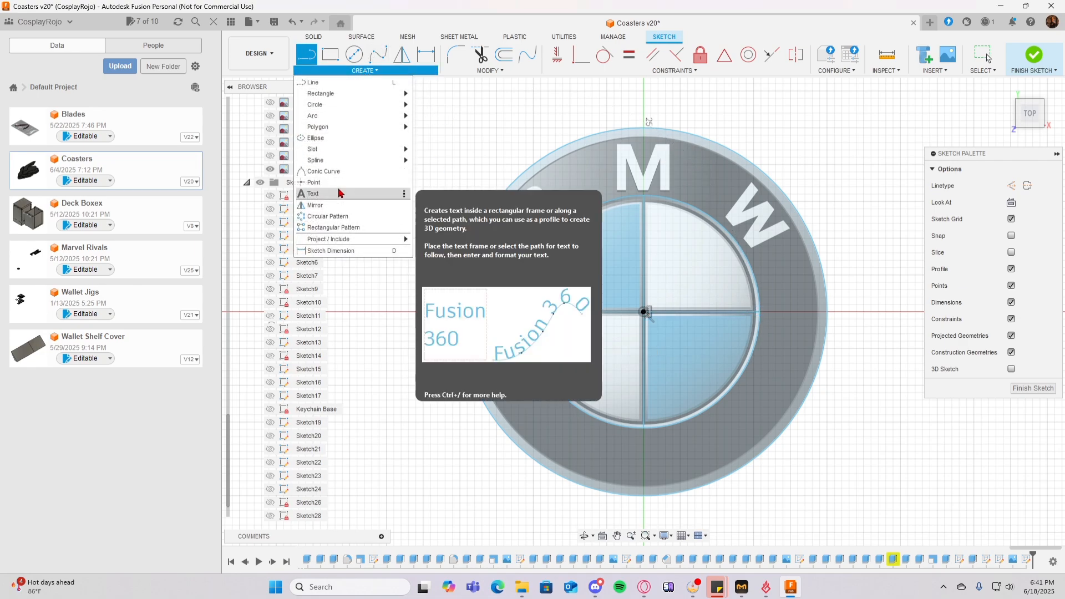
pyautogui.click(335, 193)
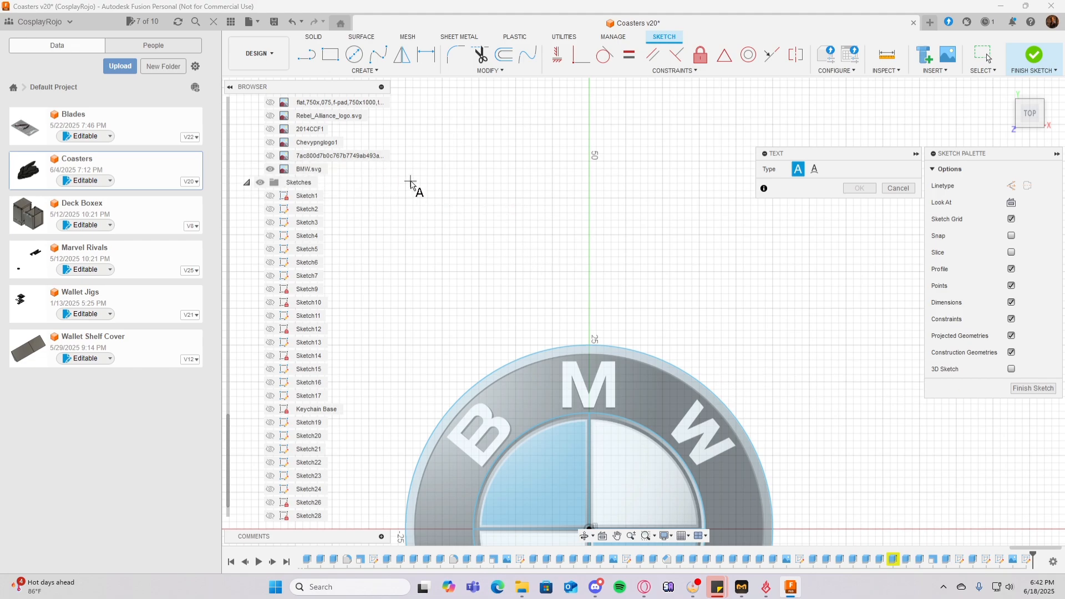
pyautogui.click(780, 291)
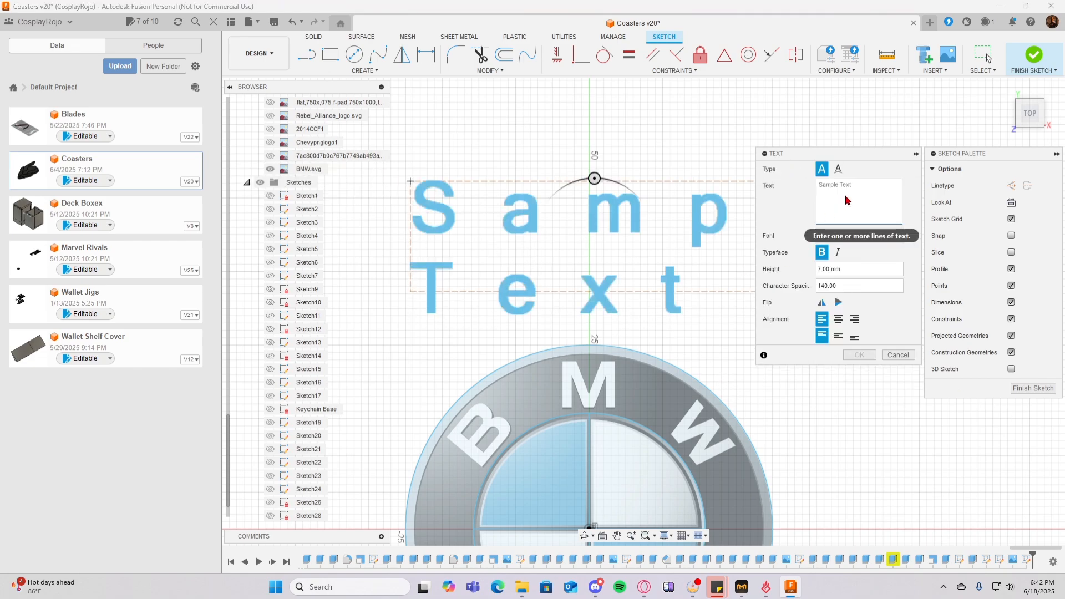
pyautogui.write('TEST')
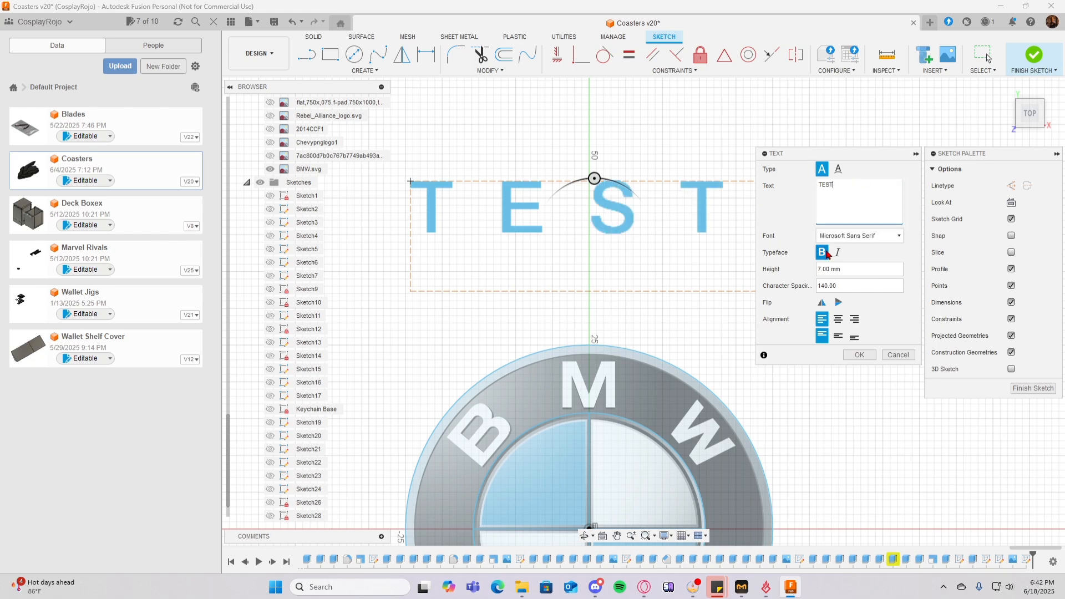
pyautogui.scroll(-5, 685, 245)
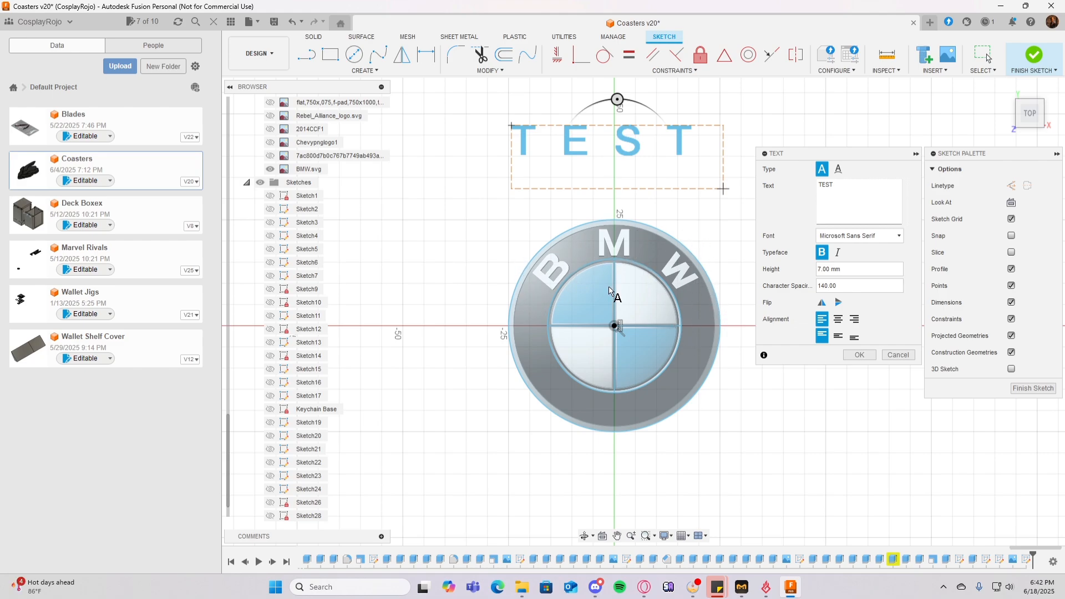
pyautogui.click(898, 356)
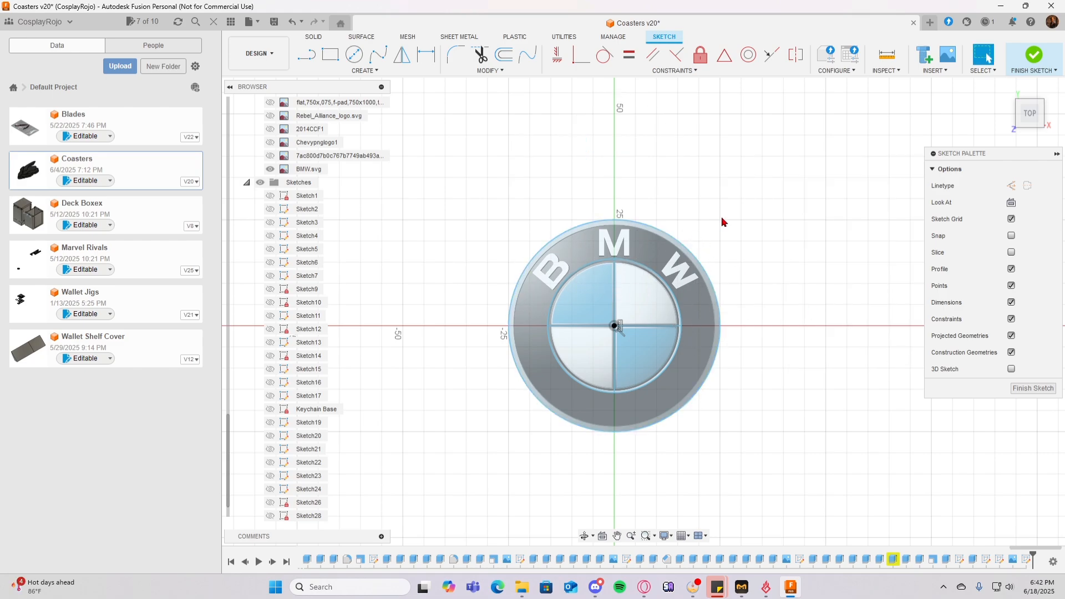
# Draw a 3-point arc over the top of the inner circle from below the B to below the W and offset it outward 0.826 mm.
pyautogui.click(366, 70)
pyautogui.moveTo(389, 116)
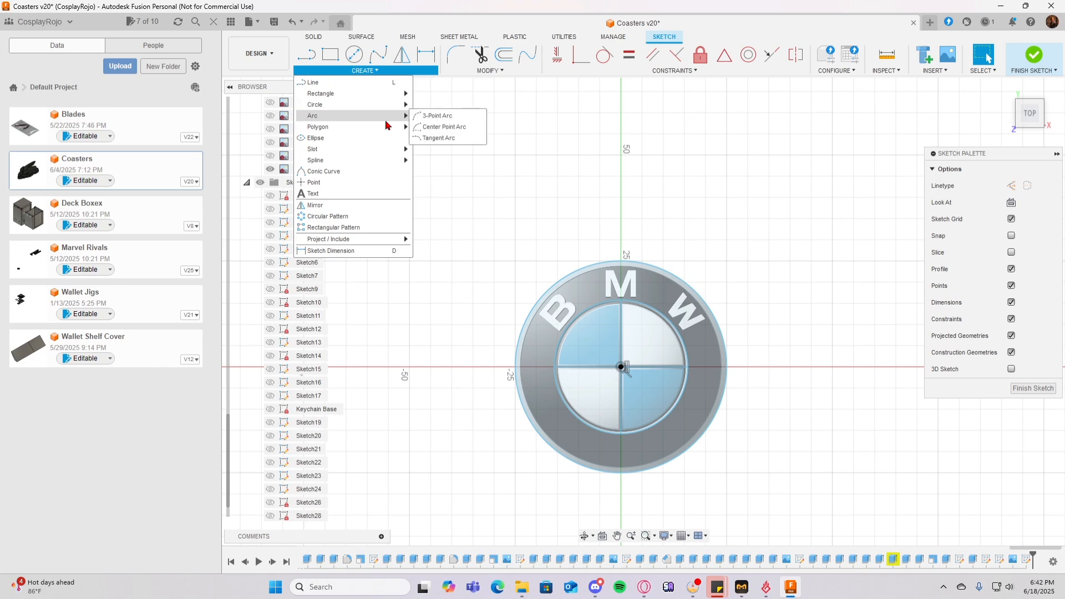
pyautogui.click(433, 117)
pyautogui.scroll(5, 660, 298)
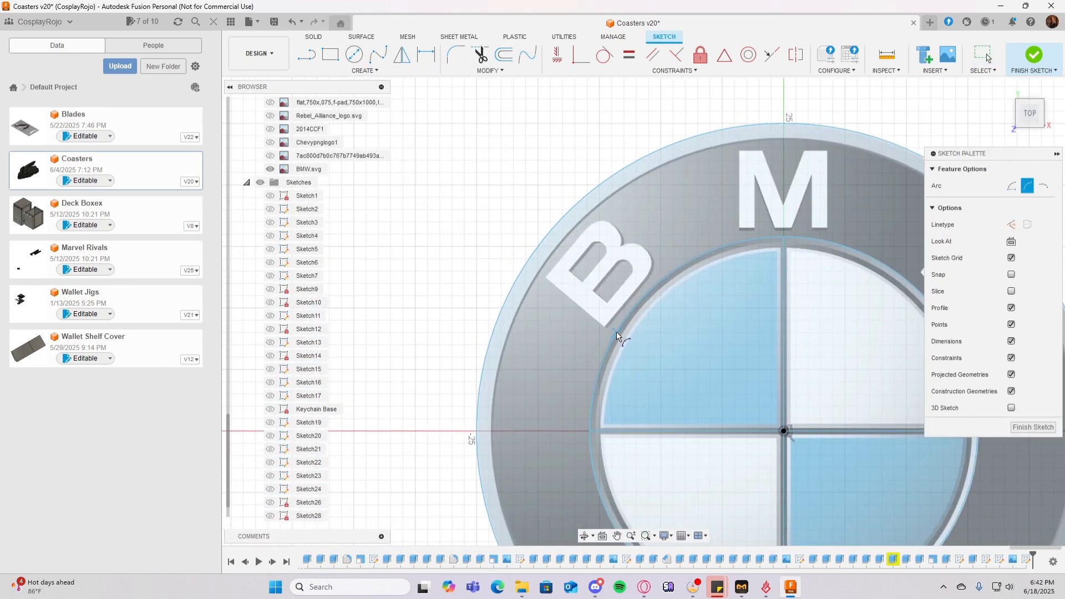
pyautogui.click(613, 333)
pyautogui.moveTo(774, 328); pyautogui.dragTo(614, 304, button='middle')
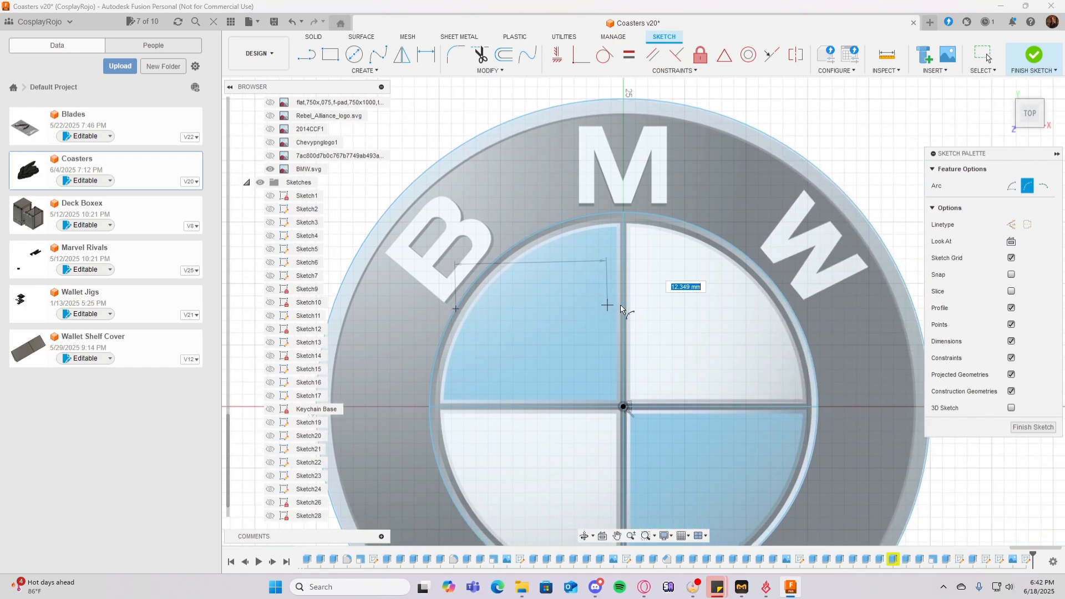
pyautogui.click(794, 311)
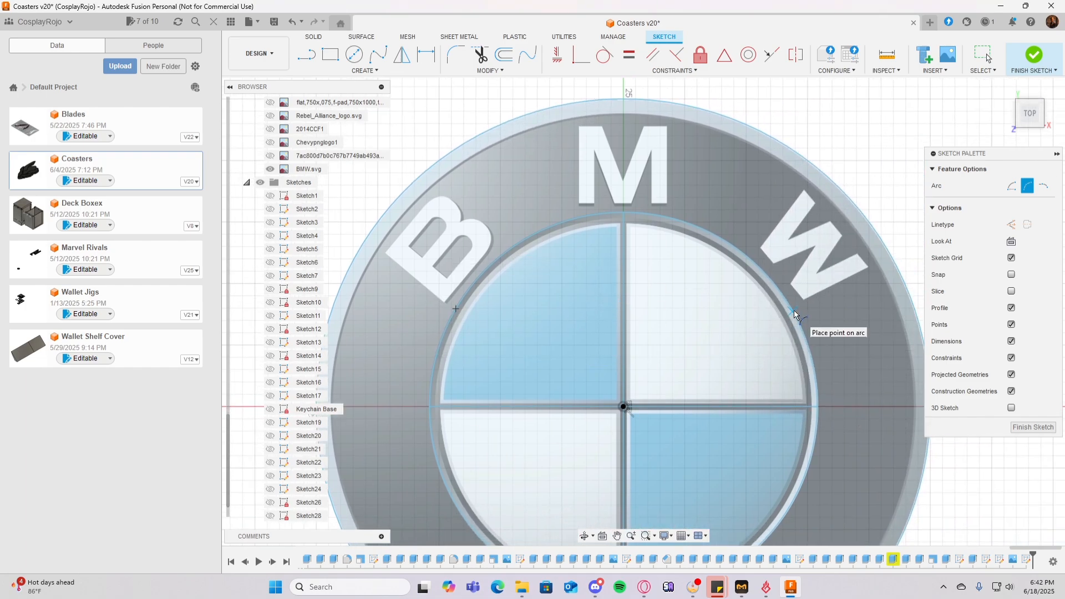
pyautogui.click(623, 212)
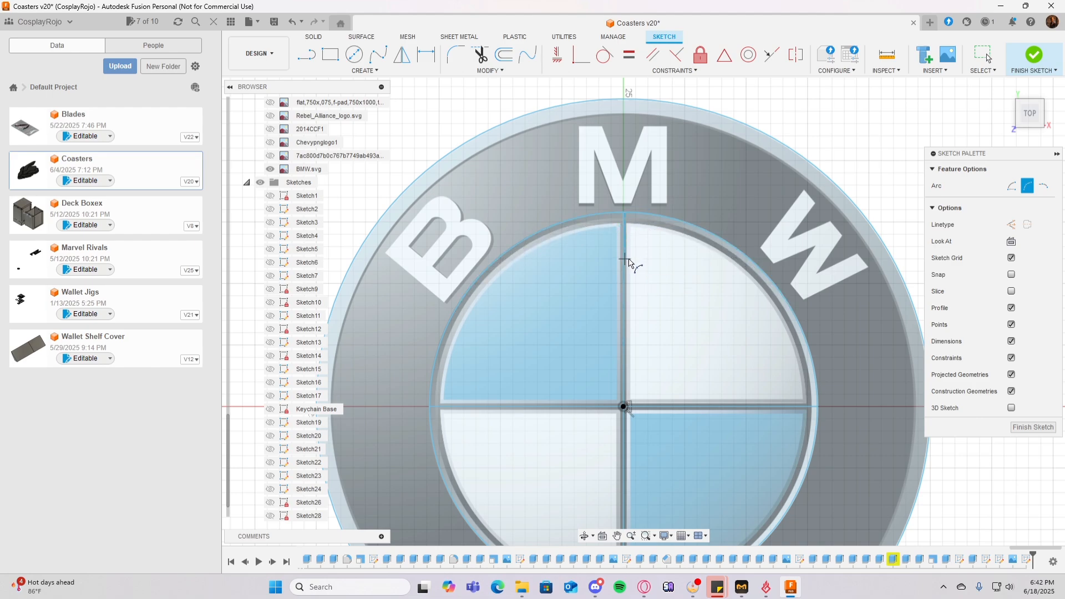
pyautogui.press('Escape')
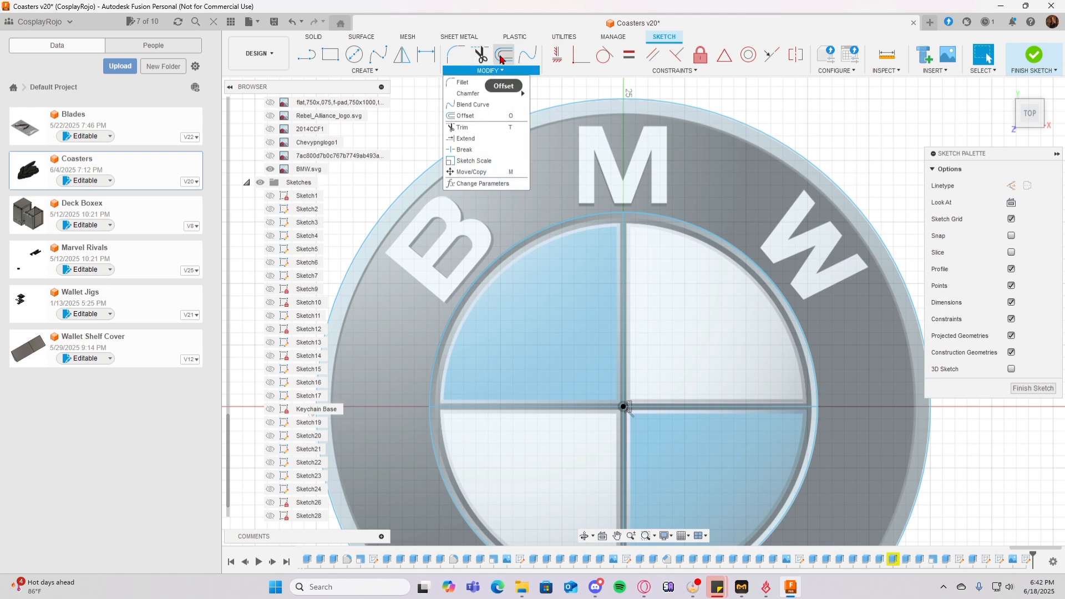
pyautogui.click(514, 251)
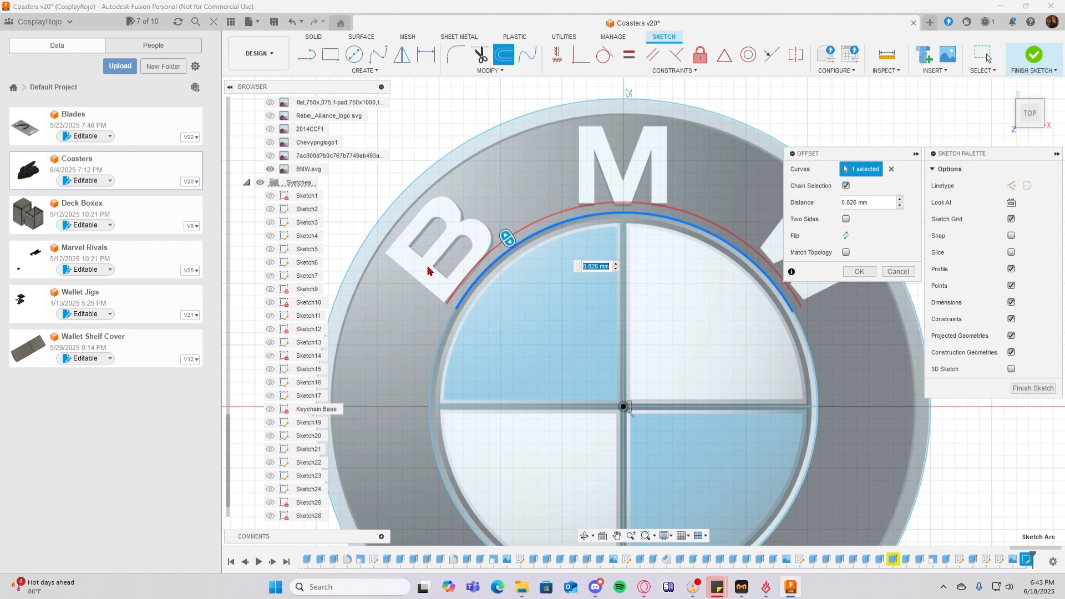
pyautogui.click(860, 272)
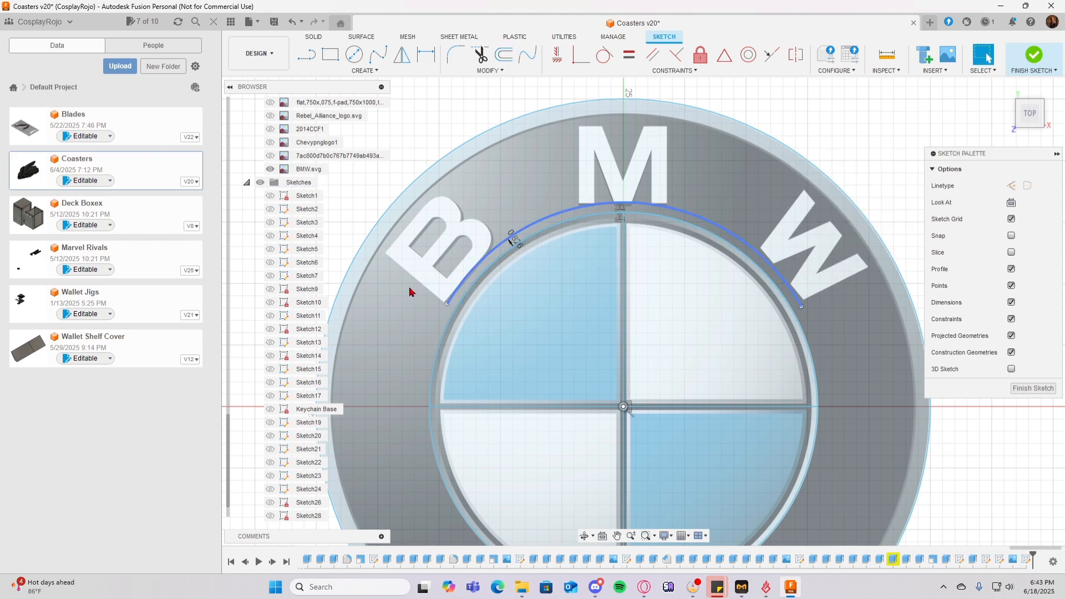
# Create the sketch text "BMW" as text on path along the offset arc.
pyautogui.click(364, 71)
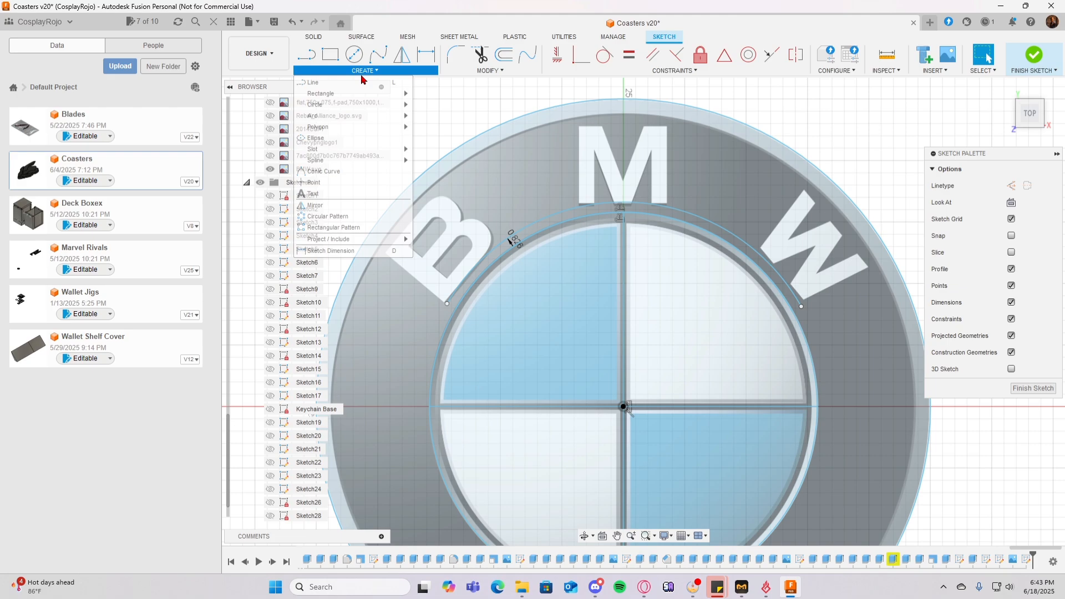
pyautogui.click(325, 195)
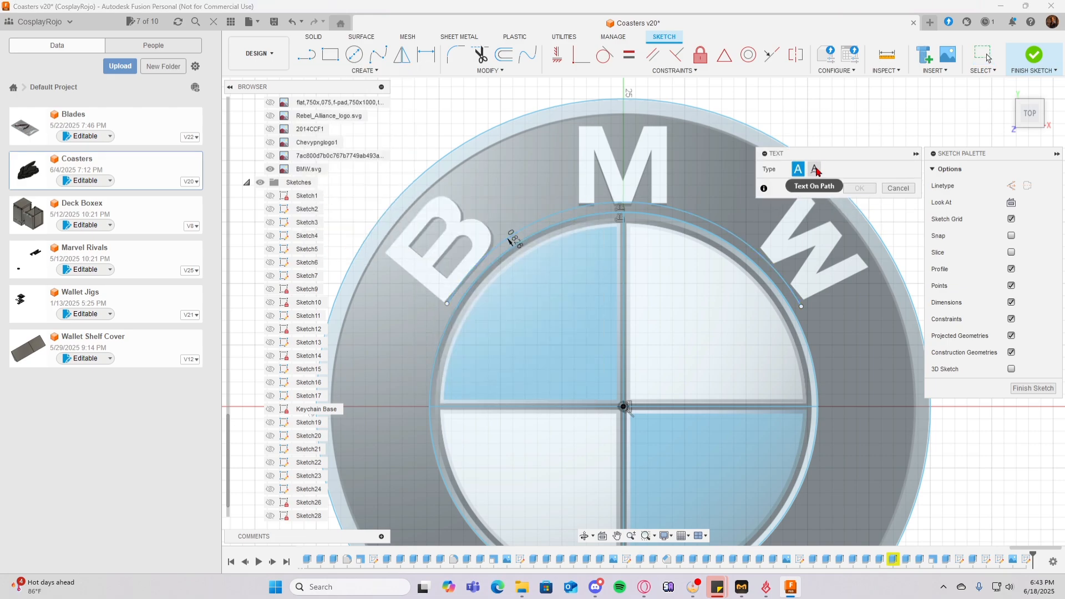
pyautogui.click(629, 202)
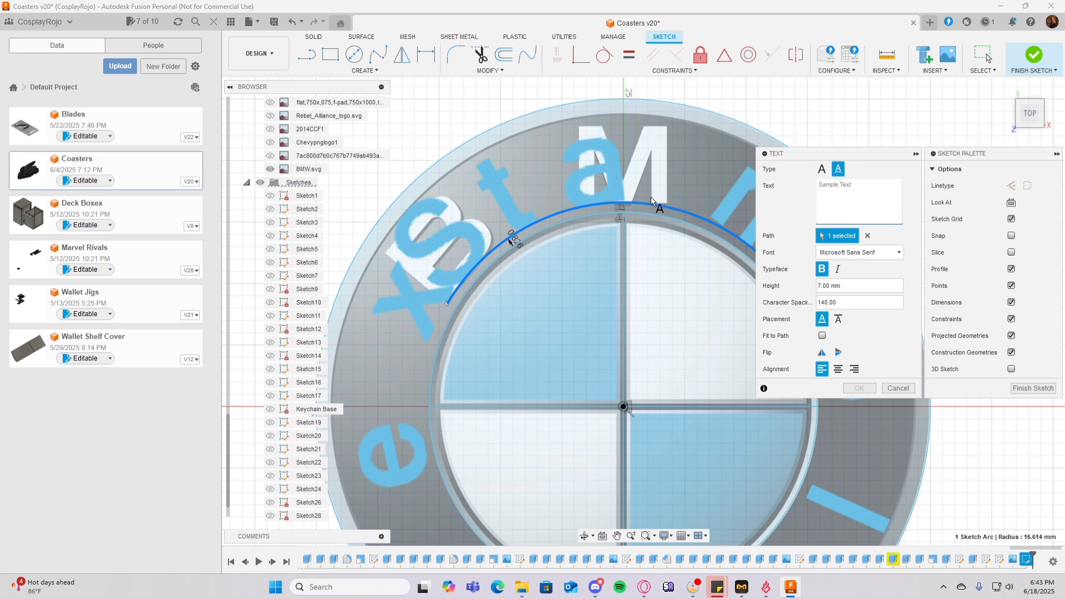
pyautogui.scroll(-4, 685, 184)
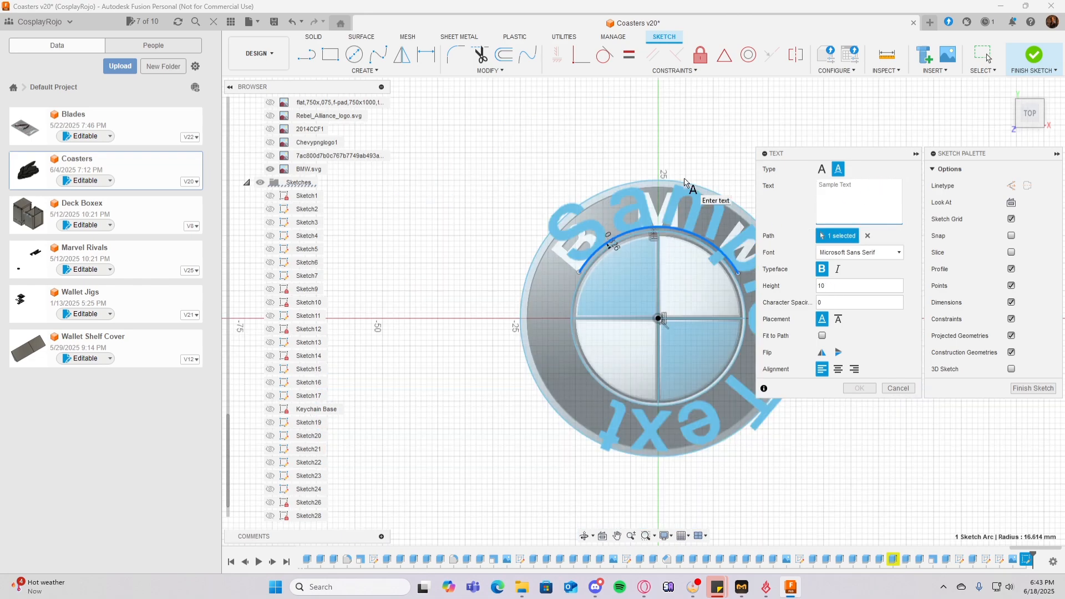
pyautogui.write('BMW')
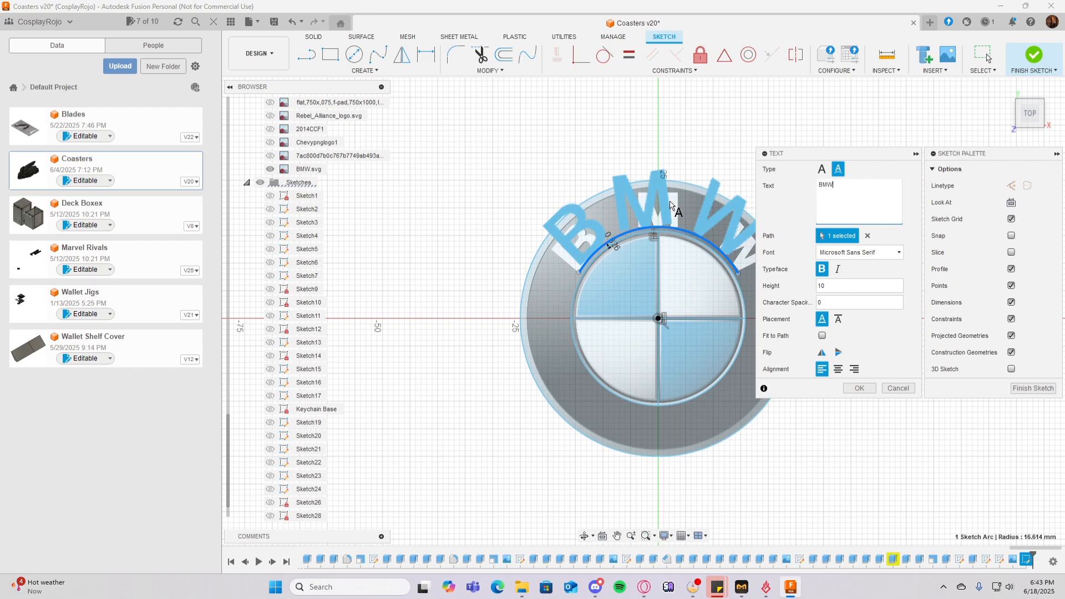
pyautogui.scroll(2, 686, 191)
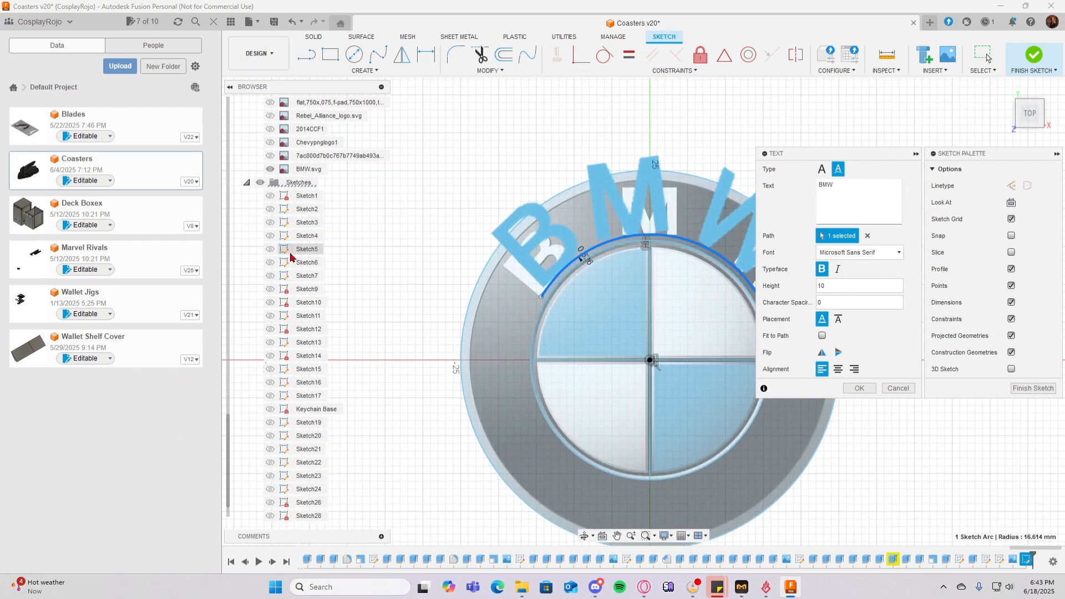
pyautogui.scroll(3, 305, 304)
pyautogui.scroll(4, 305, 304)
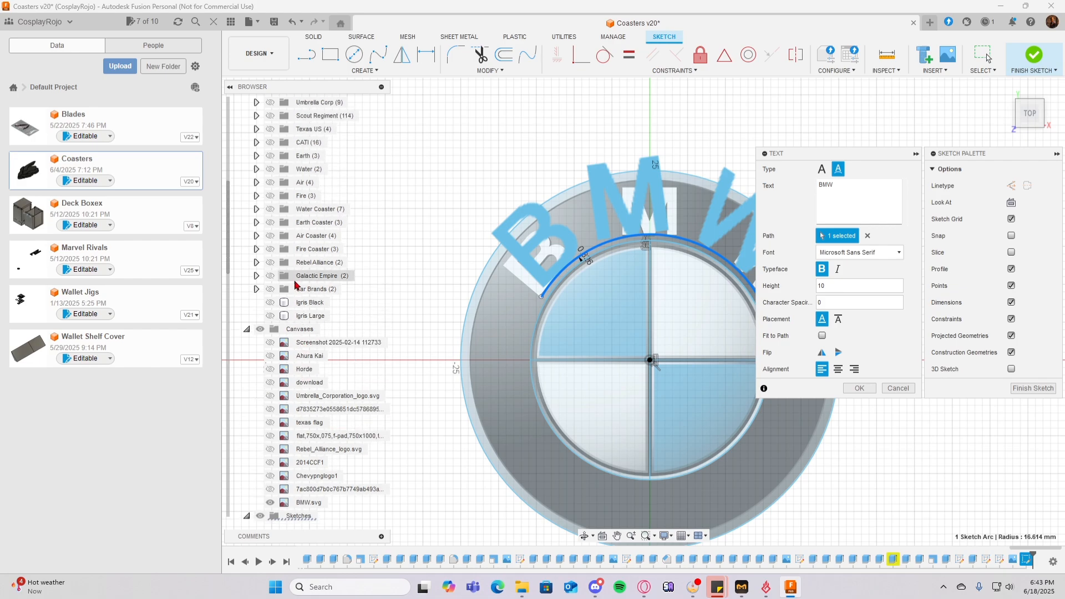
# Try a height of 7 mm and a character spacing of 155 for the curved BMW text.
pyautogui.click(829, 286)
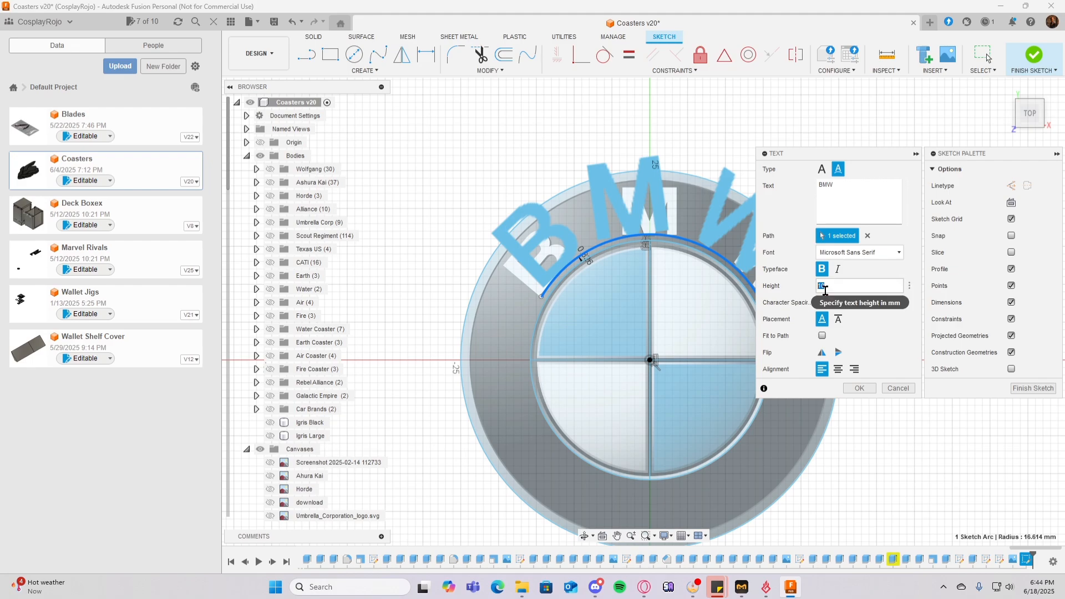
pyautogui.write('7')
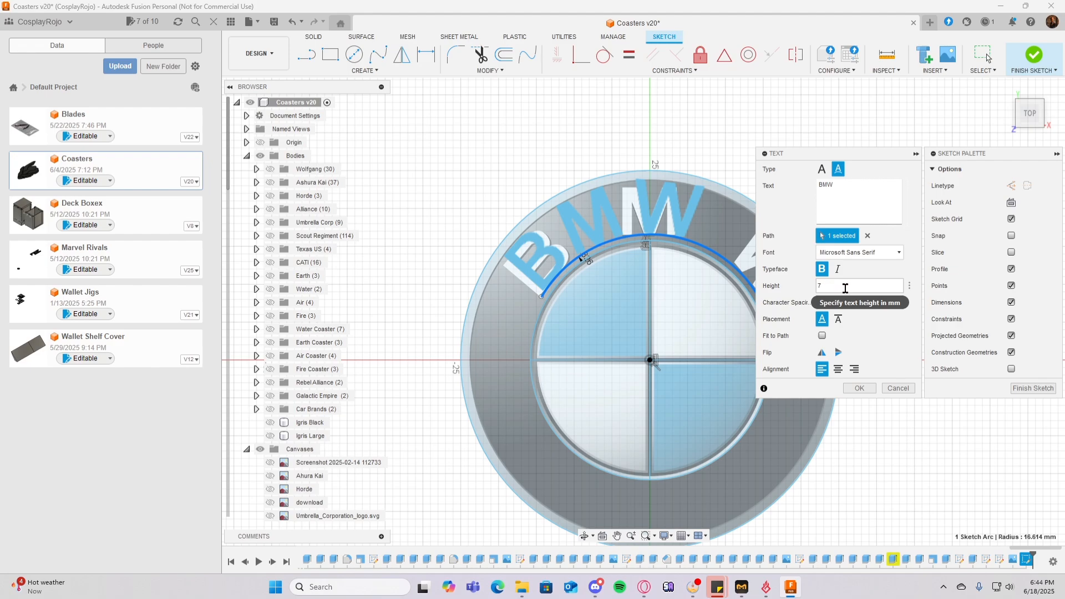
pyautogui.click(850, 301)
pyautogui.moveTo(652, 358); pyautogui.dragTo(591, 343, button='middle')
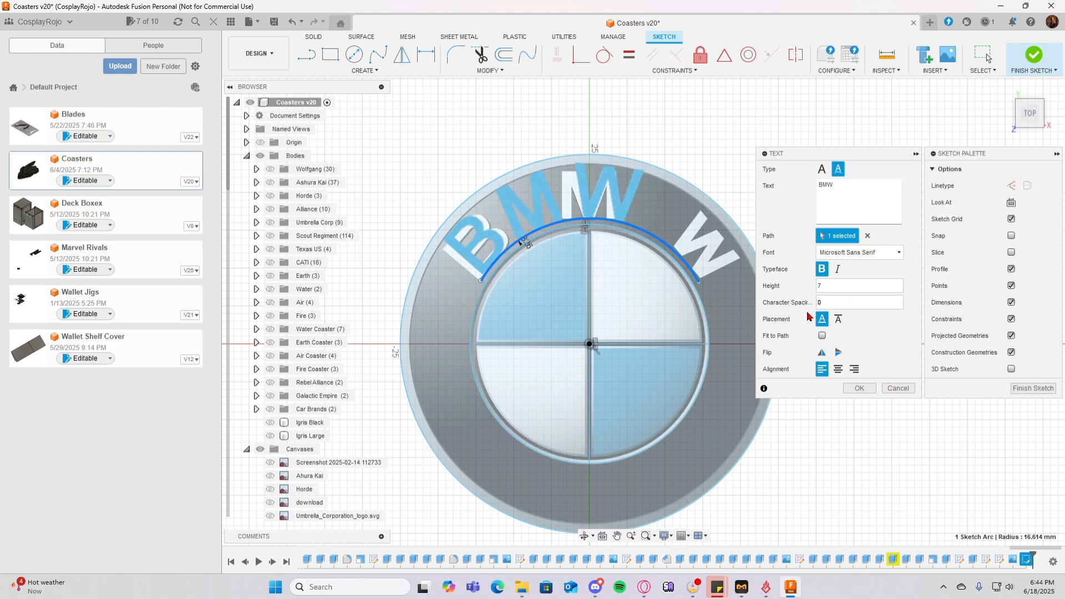
pyautogui.click(852, 300)
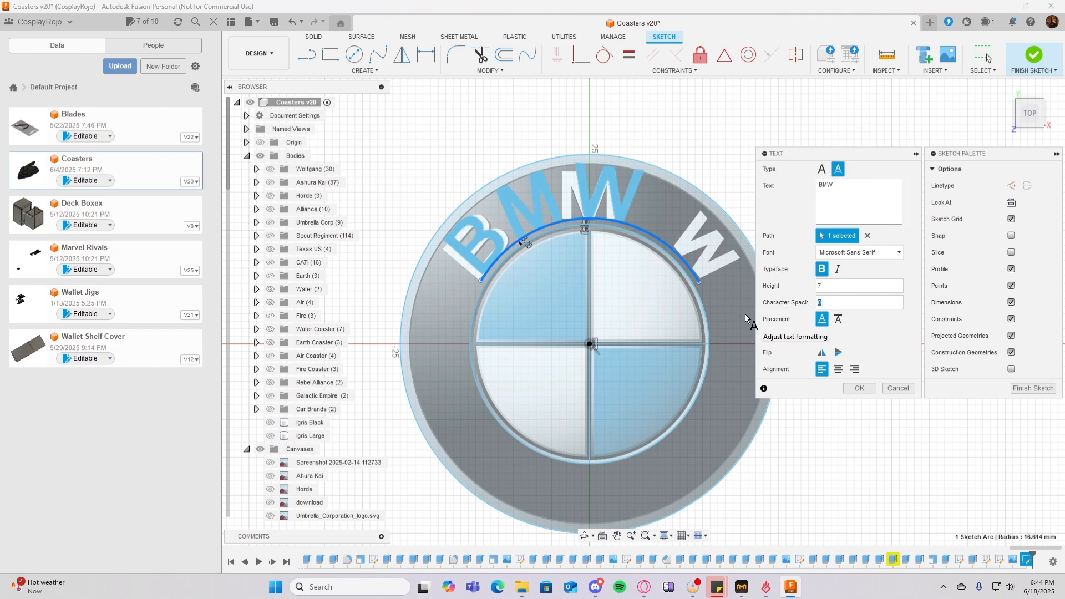
pyautogui.press('Return')
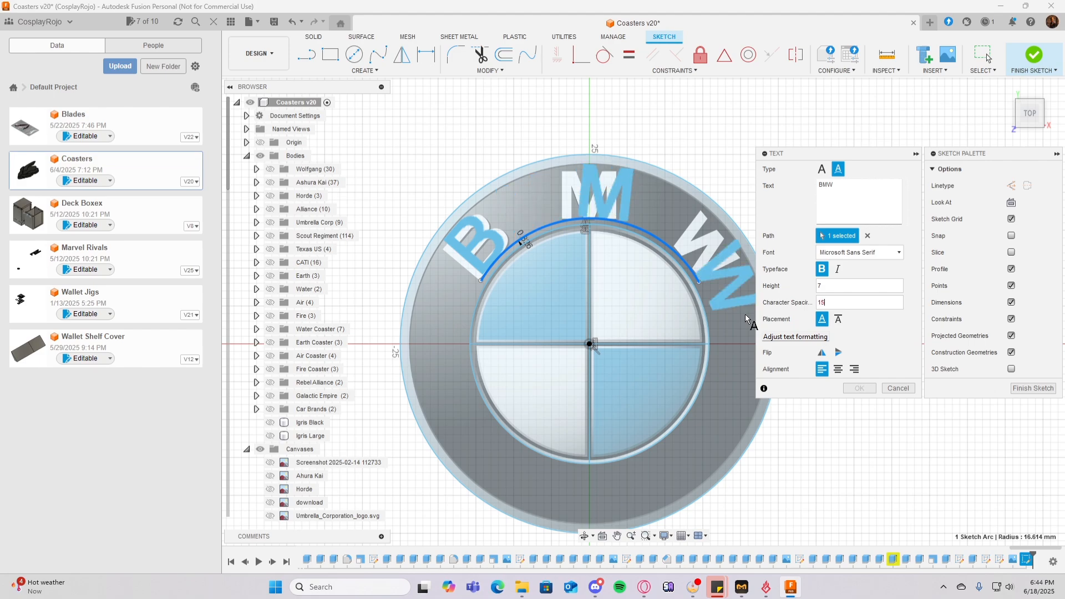
pyautogui.write('0')
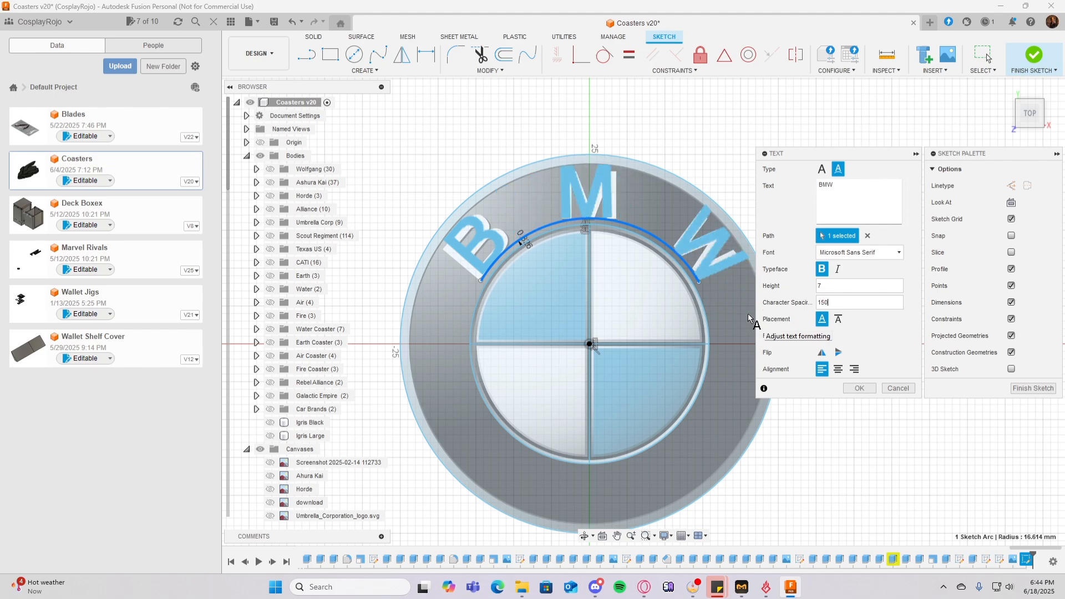
pyautogui.press('Return')
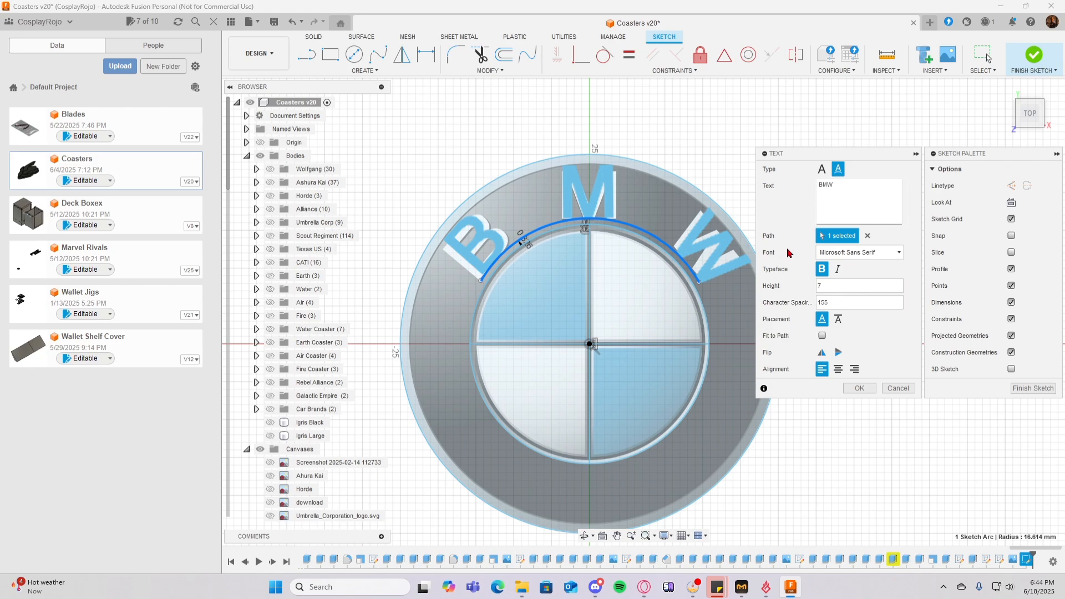
# Set the BMW text's height to 6.75 mm and character spacing to 173, accept it, and delete the arc that guided it.
pyautogui.hotkey('shift', 'Tab')
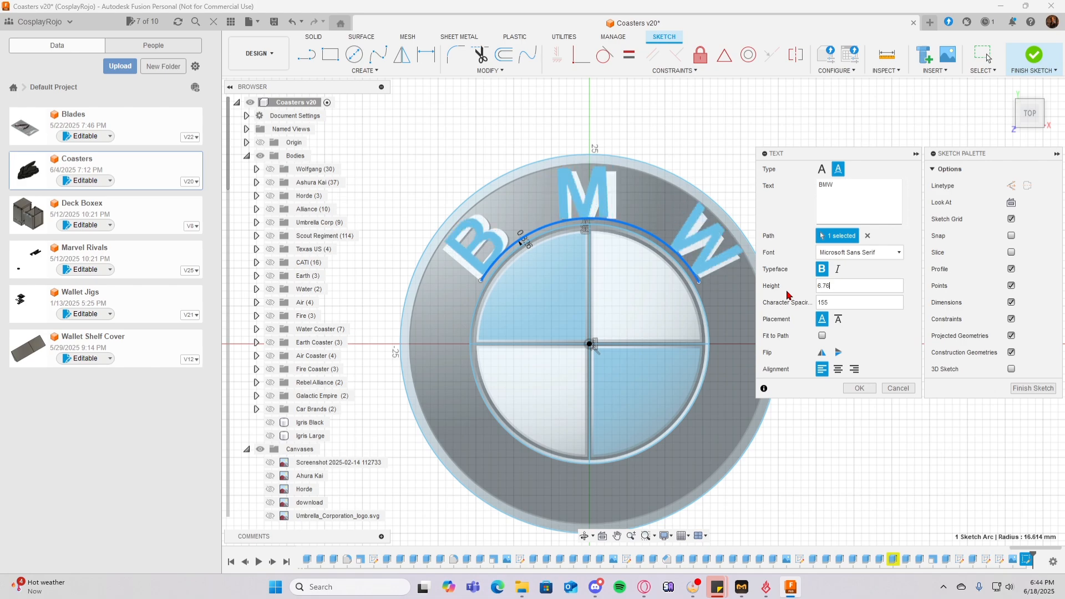
pyautogui.click(861, 303)
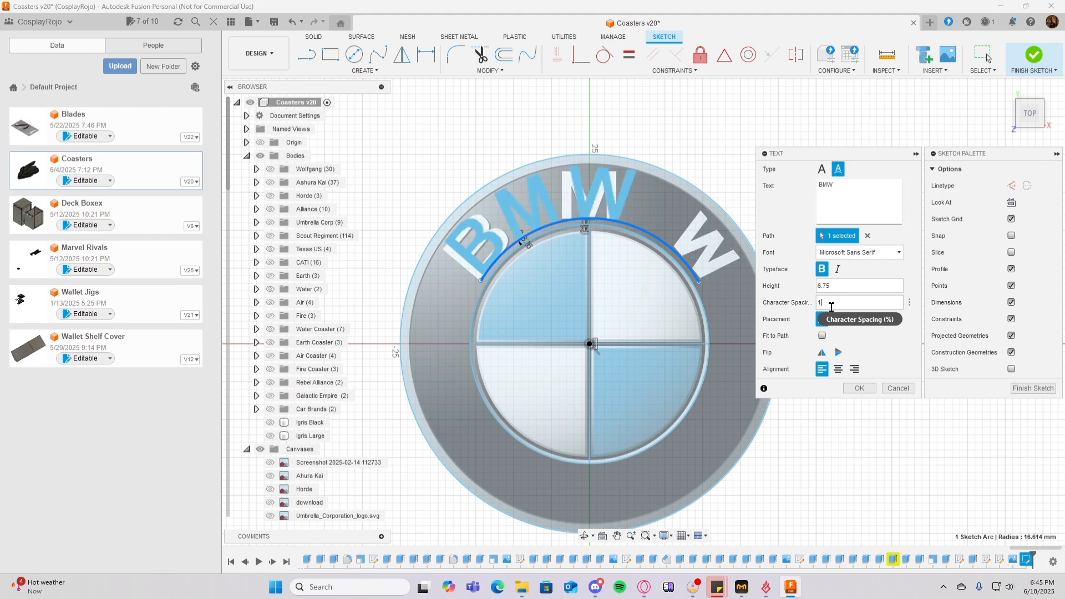
pyautogui.write('0')
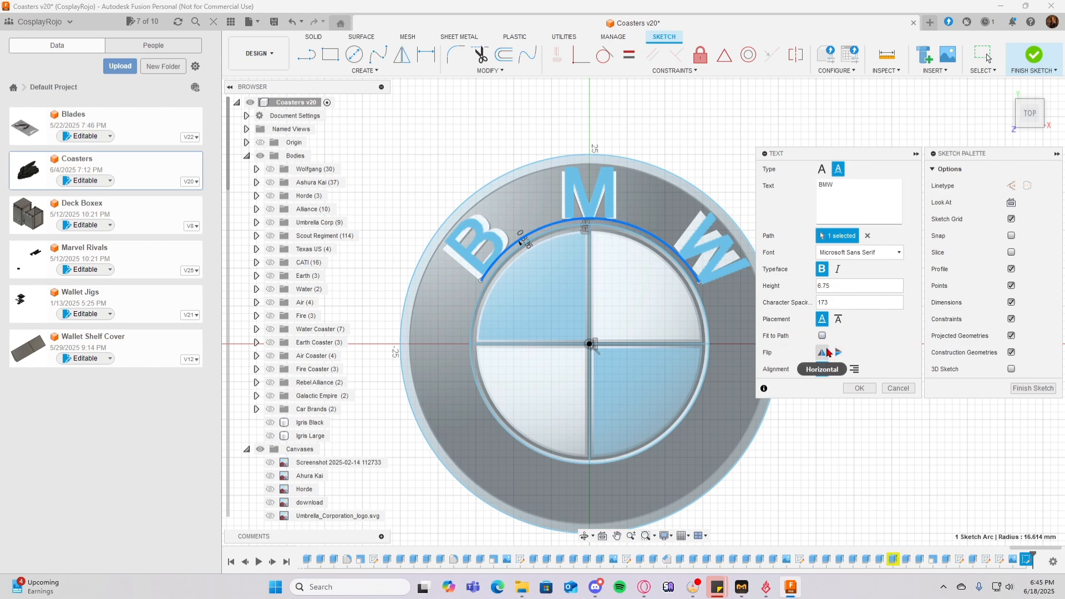
pyautogui.click(859, 388)
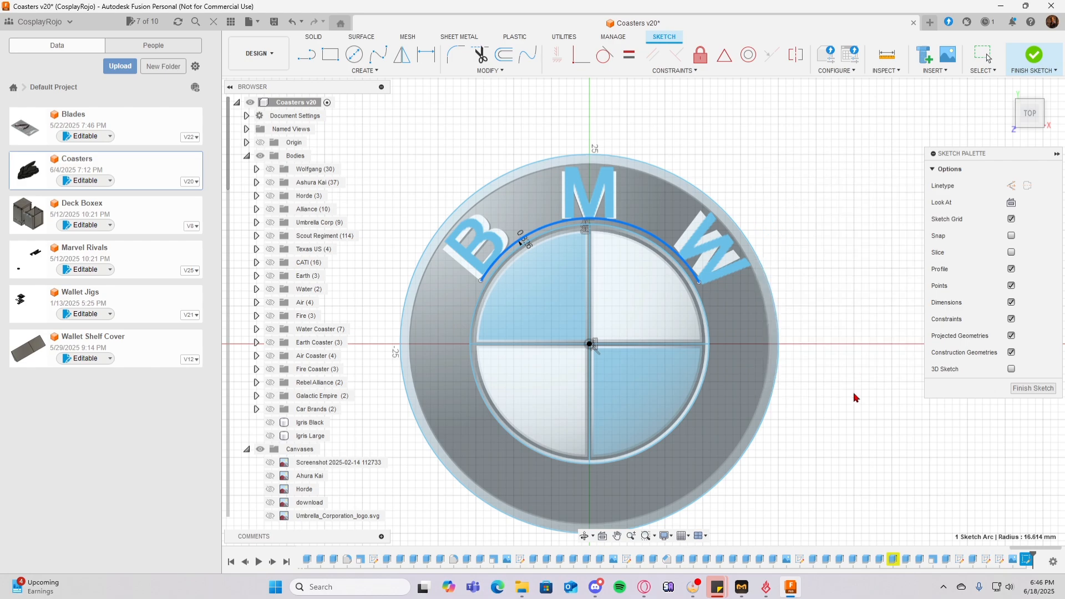
pyautogui.click(613, 225)
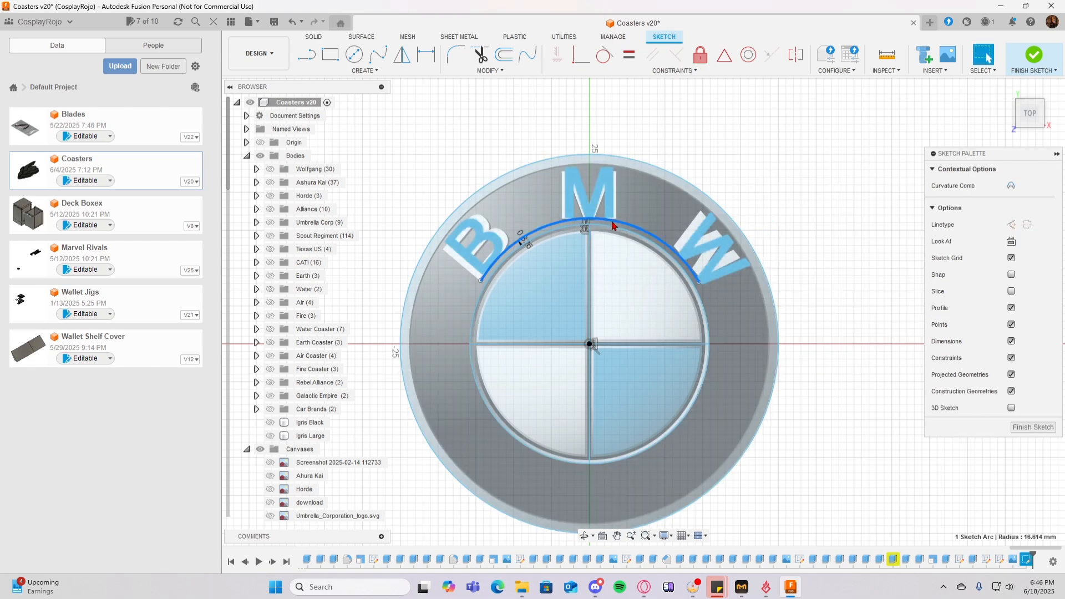
pyautogui.press('Delete')
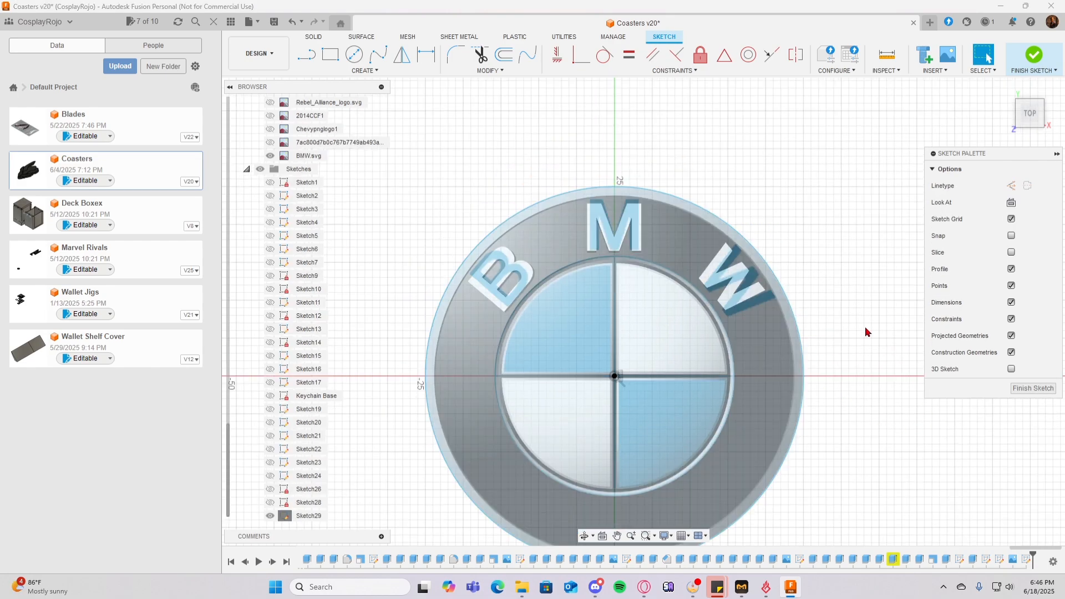
# Draw concentric circles of 6 mm and 10 mm diameter centred on the topmost point of the logo's outer circle.
pyautogui.keyDown('shift'); pyautogui.moveTo(867, 330); pyautogui.dragTo(831, 378, button='middle'); pyautogui.keyUp('shift')
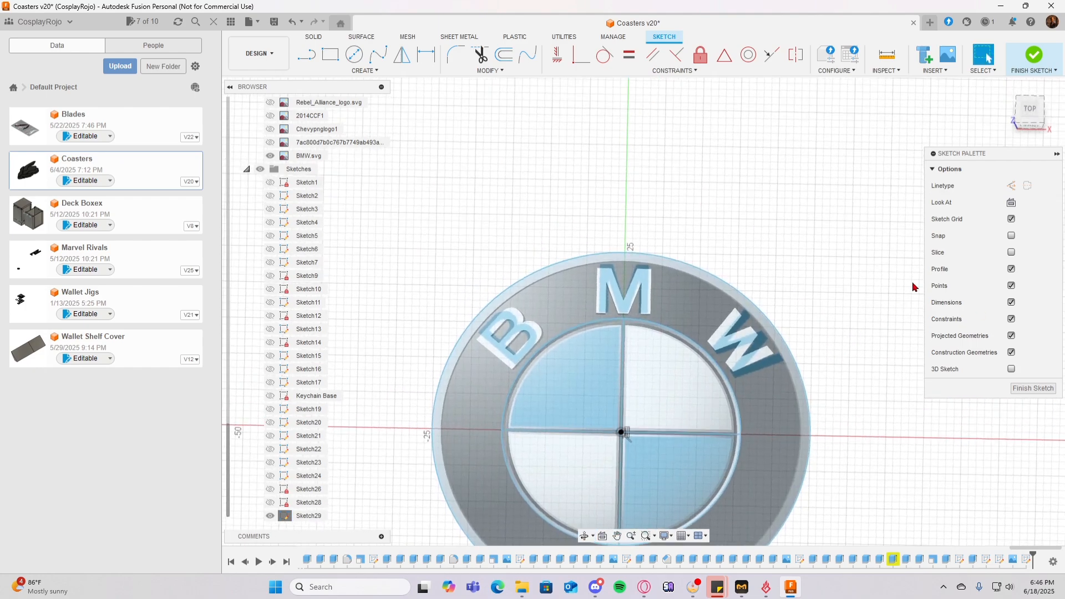
pyautogui.click(1028, 119)
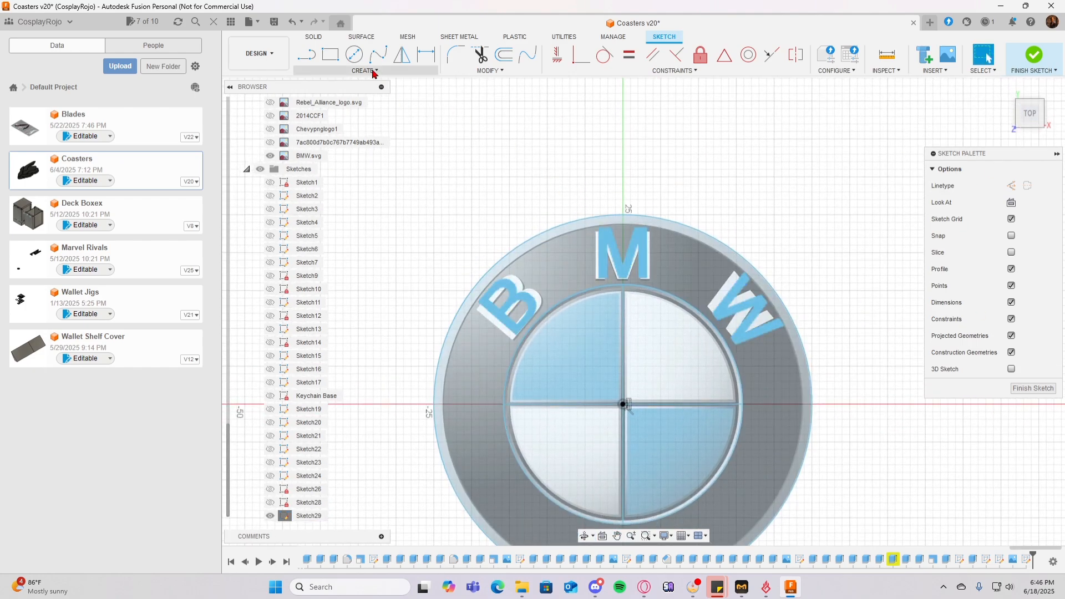
pyautogui.click(355, 55)
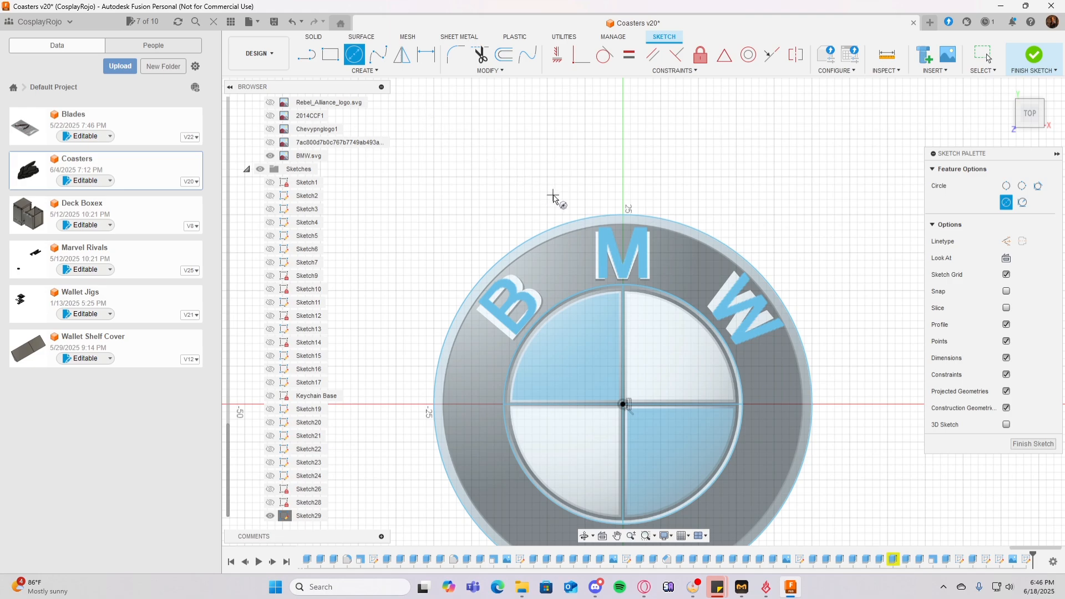
pyautogui.click(623, 216)
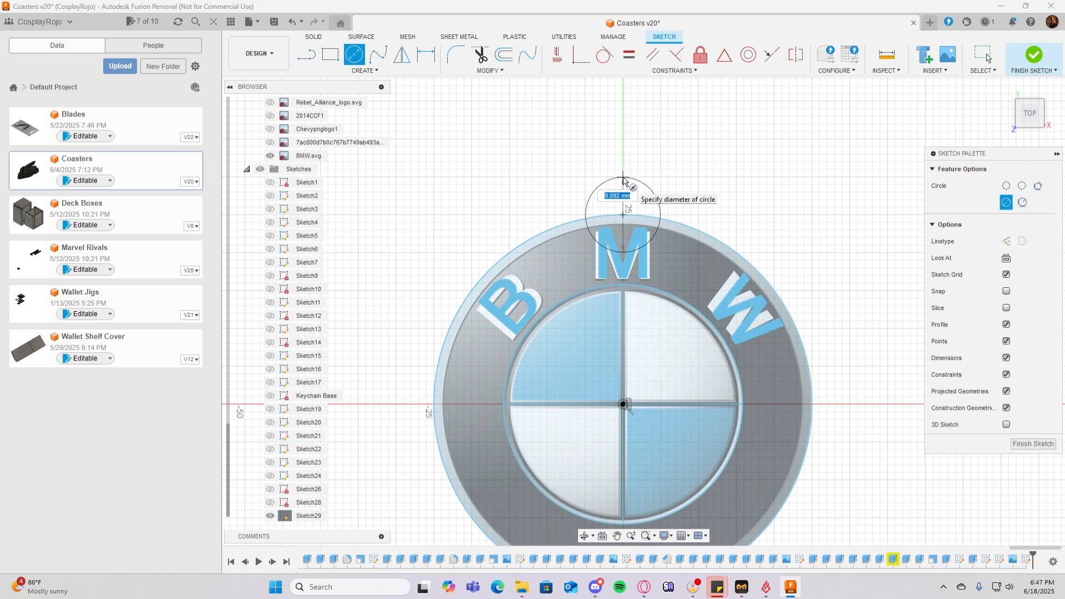
pyautogui.write('6')
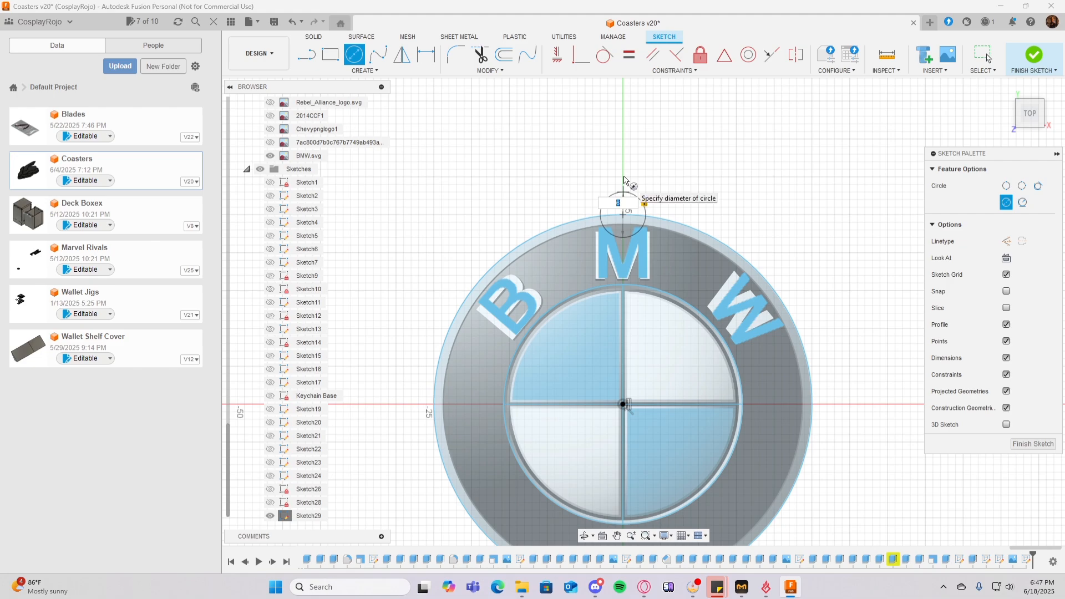
pyautogui.press('Return')
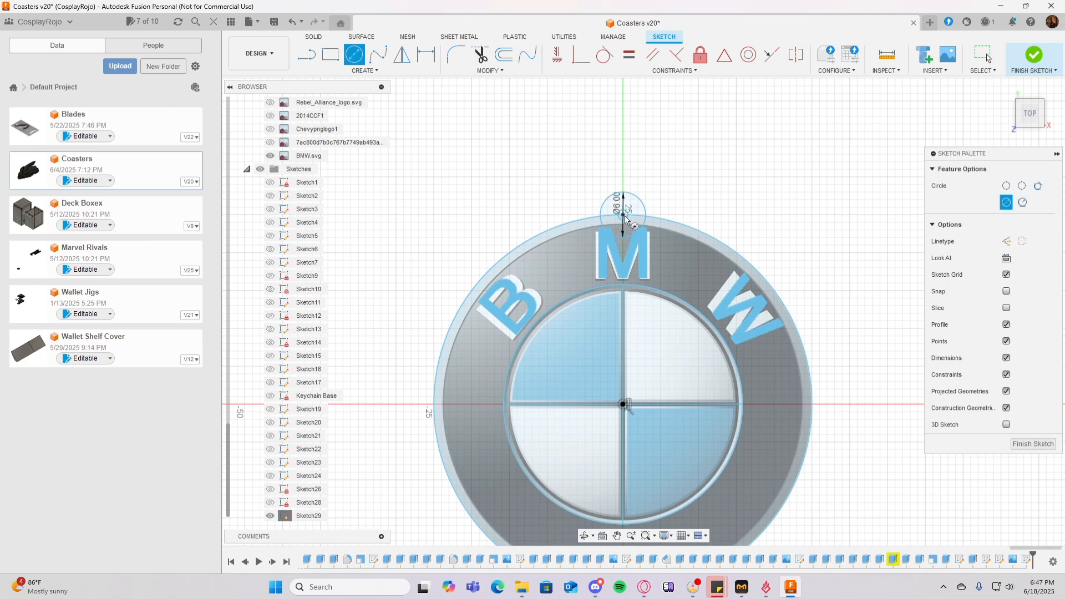
pyautogui.click(624, 214)
pyautogui.write('10')
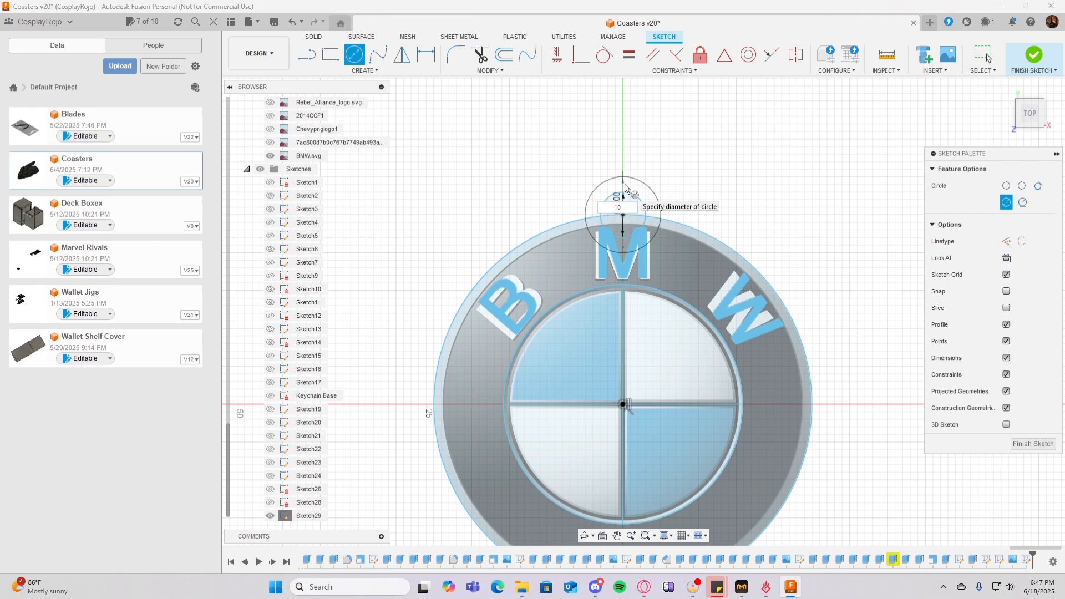
pyautogui.press('Return')
pyautogui.scroll(5, 635, 197)
pyautogui.press('Escape')
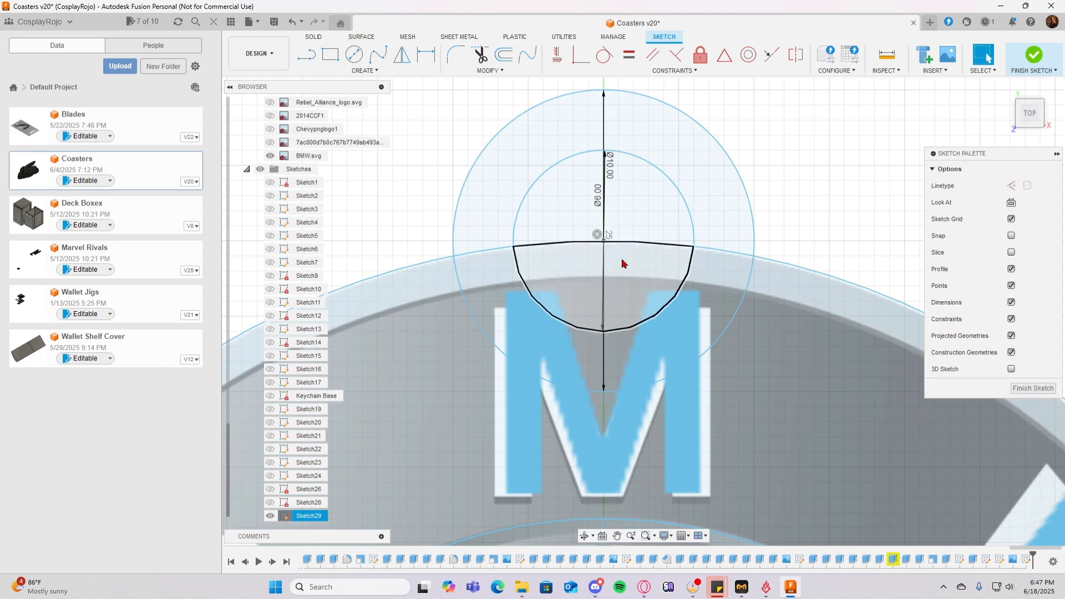
# Trim the parts of the 6 mm and 10 mm circles that lie inside the logo's outer circle.
pyautogui.press('t')
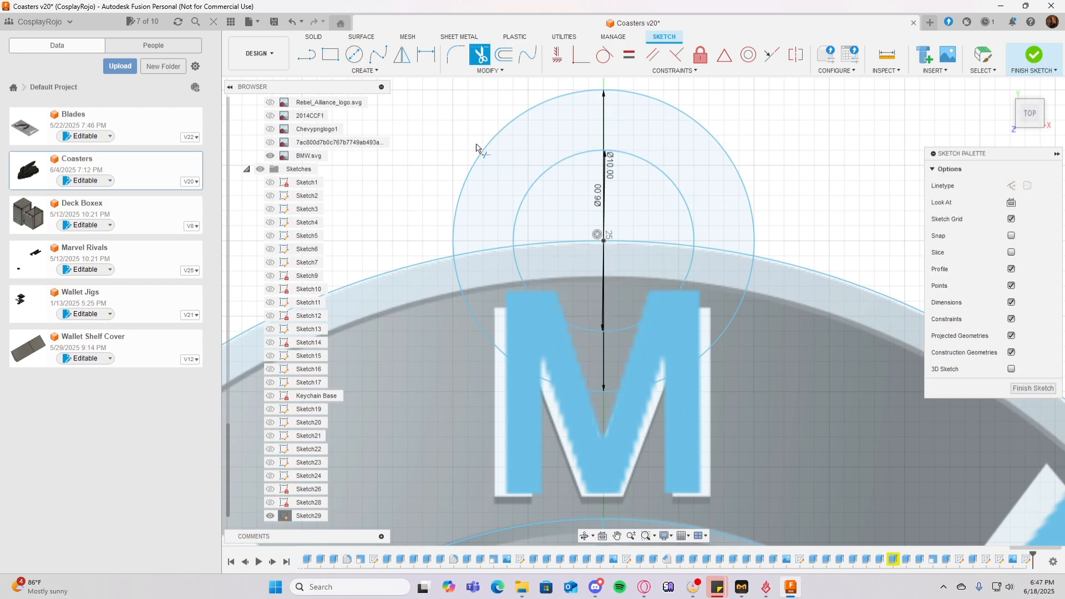
pyautogui.click(622, 331)
pyautogui.click(621, 331)
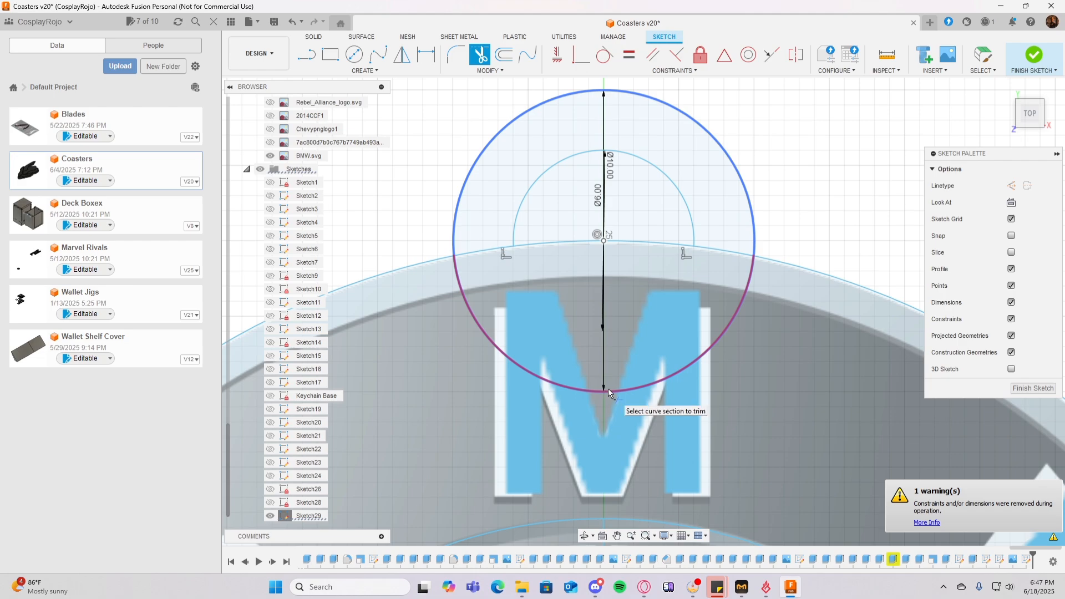
pyautogui.click(608, 389)
pyautogui.scroll(-4, 661, 347)
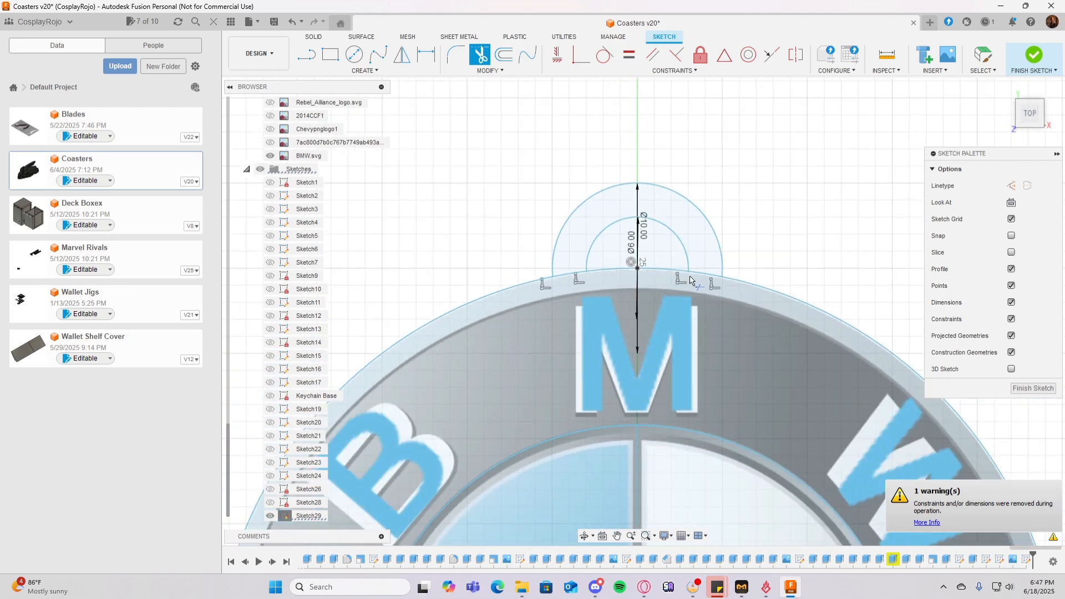
pyautogui.press('Escape')
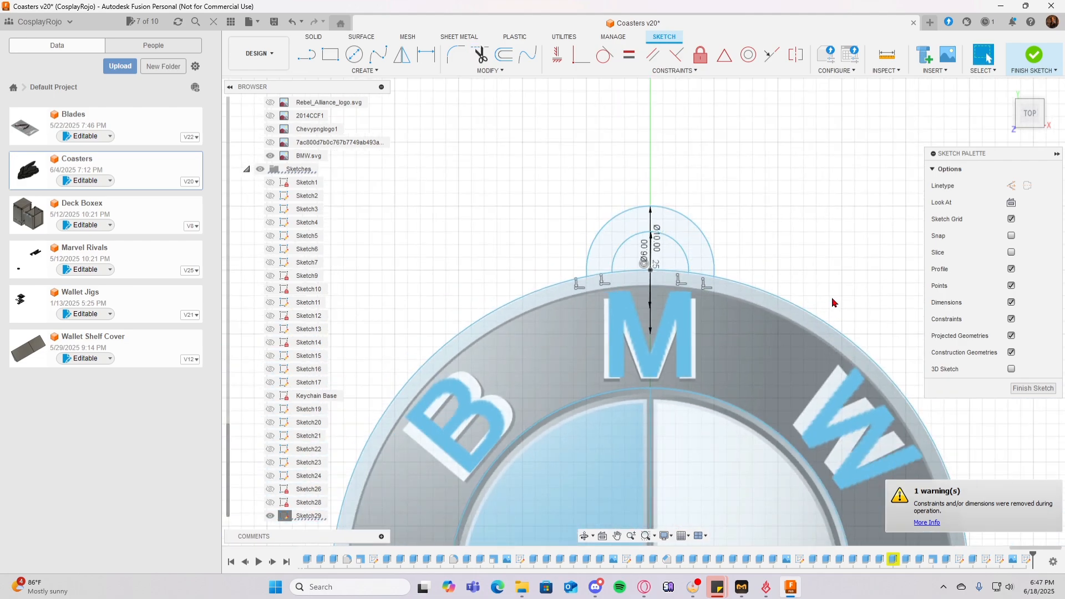
# Offset the logo's outer circle inward by 1 mm and finish the sketch.
pyautogui.moveTo(823, 233); pyautogui.dragTo(759, 201, button='middle')
pyautogui.keyDown('shift'); pyautogui.moveTo(759, 201); pyautogui.dragTo(758, 206, button='middle'); pyautogui.keyUp('shift')
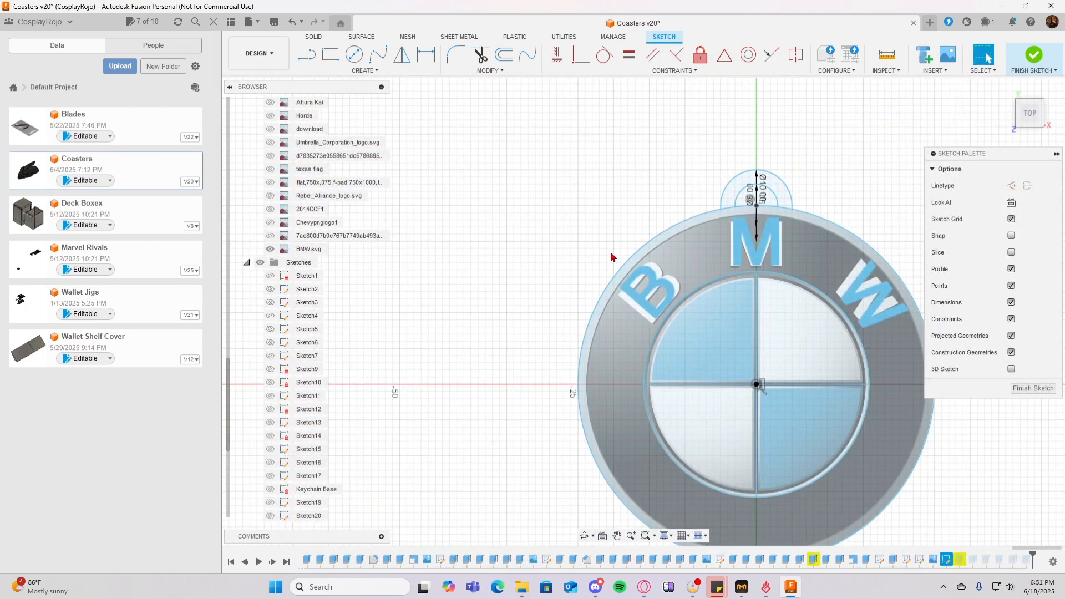
pyautogui.scroll(3, 641, 230)
pyautogui.moveTo(633, 214); pyautogui.dragTo(444, 66, button='middle')
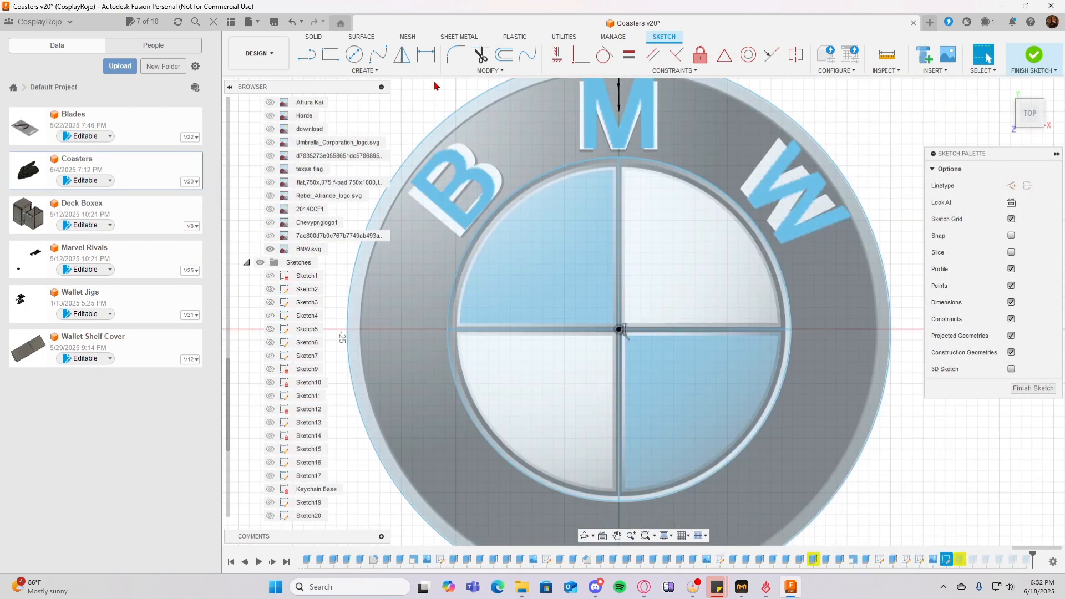
pyautogui.click(498, 59)
pyautogui.moveTo(507, 101); pyautogui.dragTo(518, 174, button='middle')
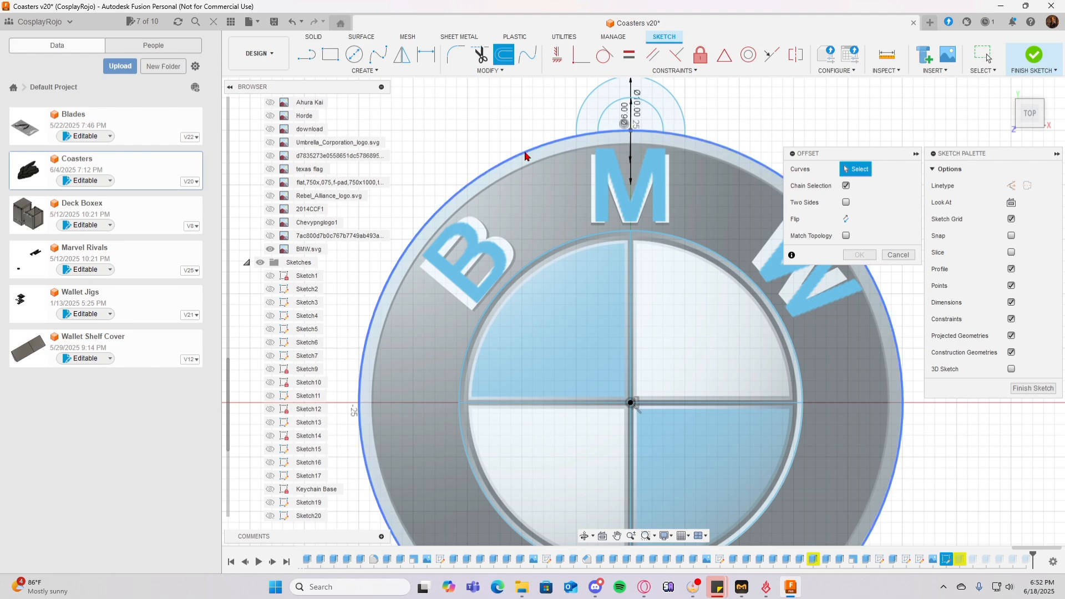
pyautogui.click(525, 154)
pyautogui.moveTo(521, 143); pyautogui.dragTo(529, 162)
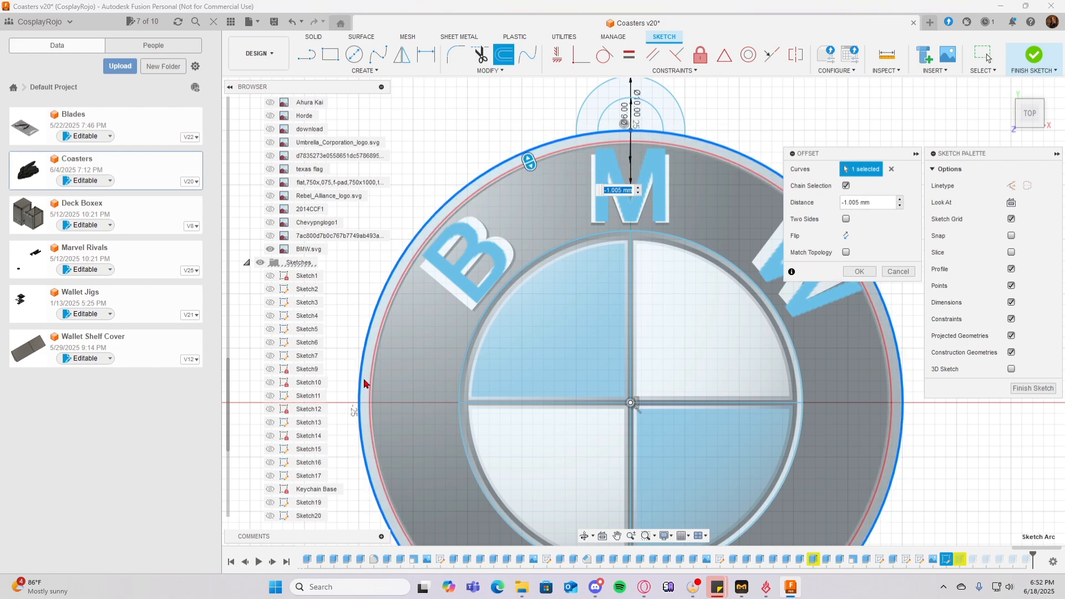
pyautogui.moveTo(395, 461); pyautogui.dragTo(368, 313, button='middle')
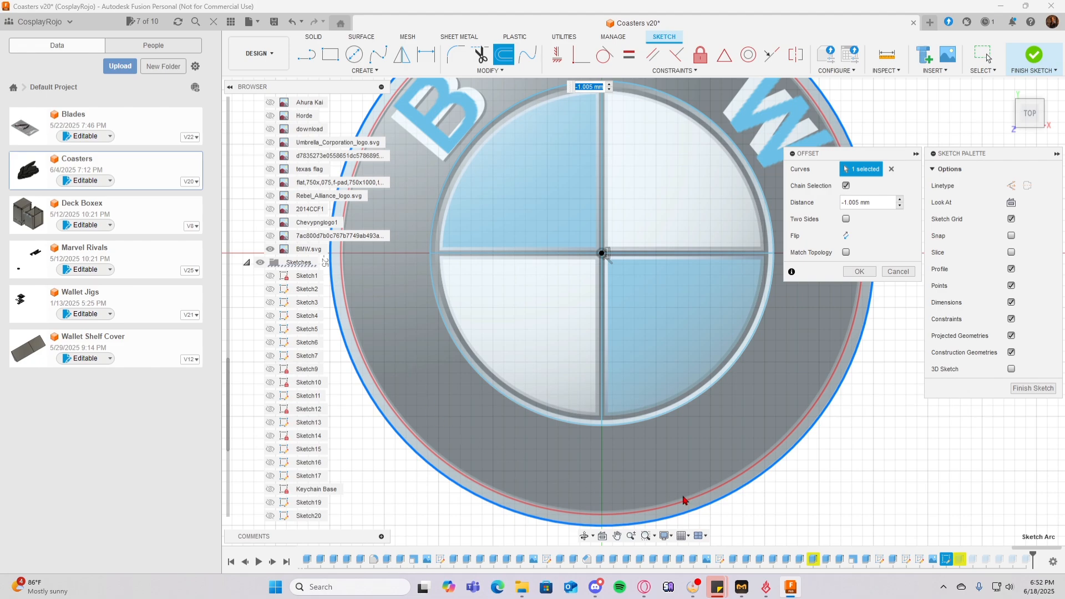
pyautogui.scroll(-3, 827, 375)
pyautogui.scroll(2, 631, 232)
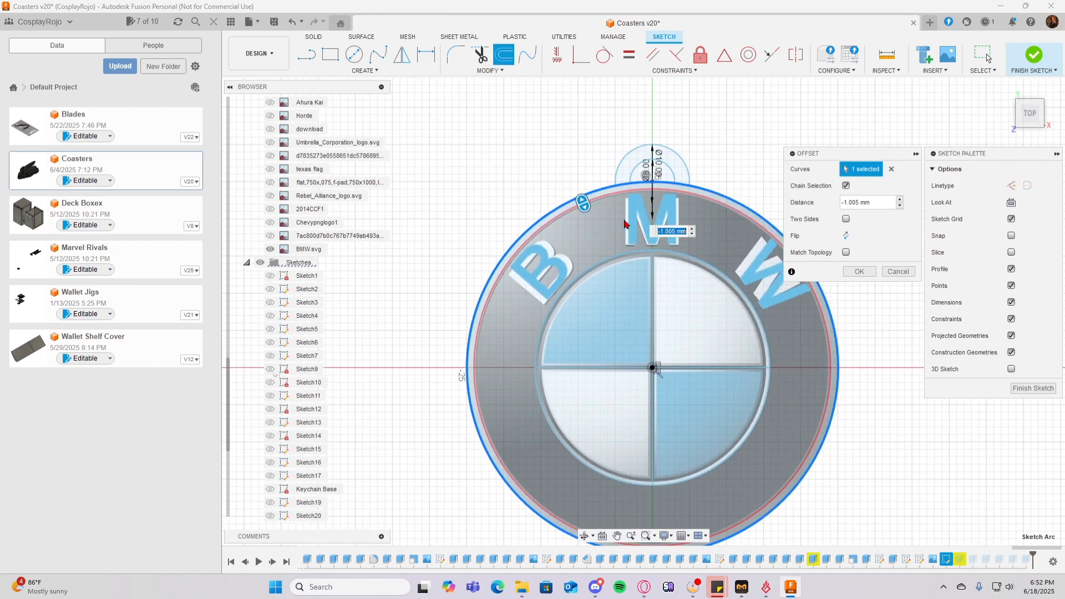
pyautogui.write('-1')
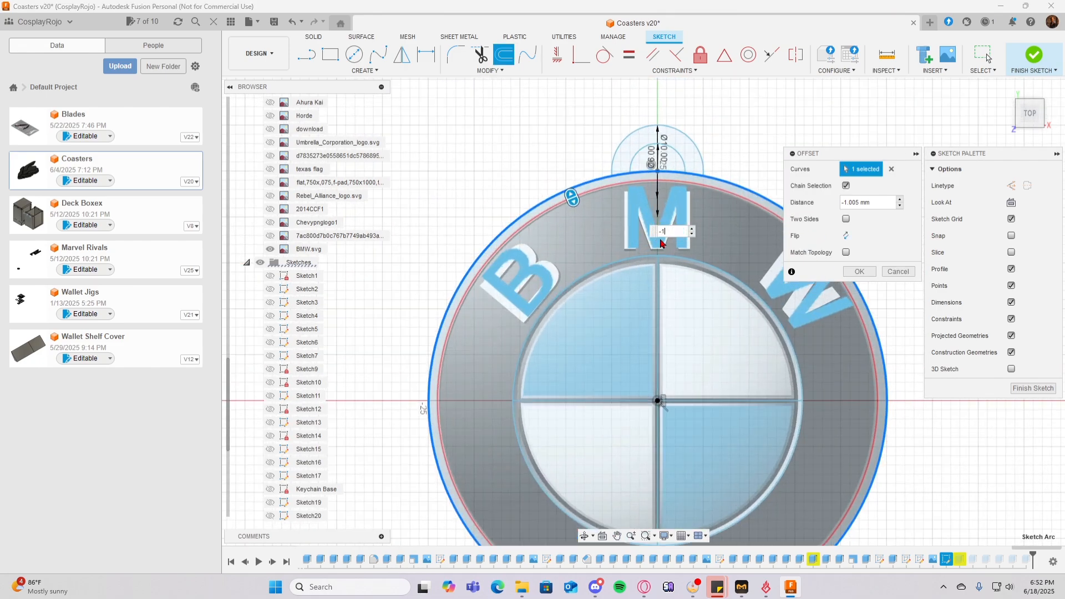
pyautogui.press('Return')
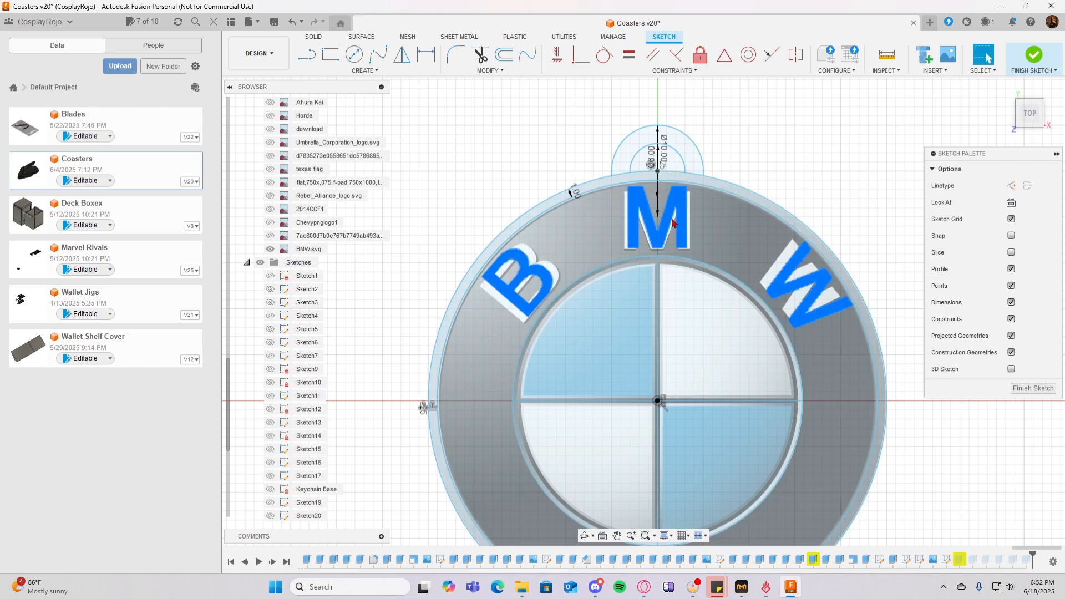
pyautogui.click(1033, 389)
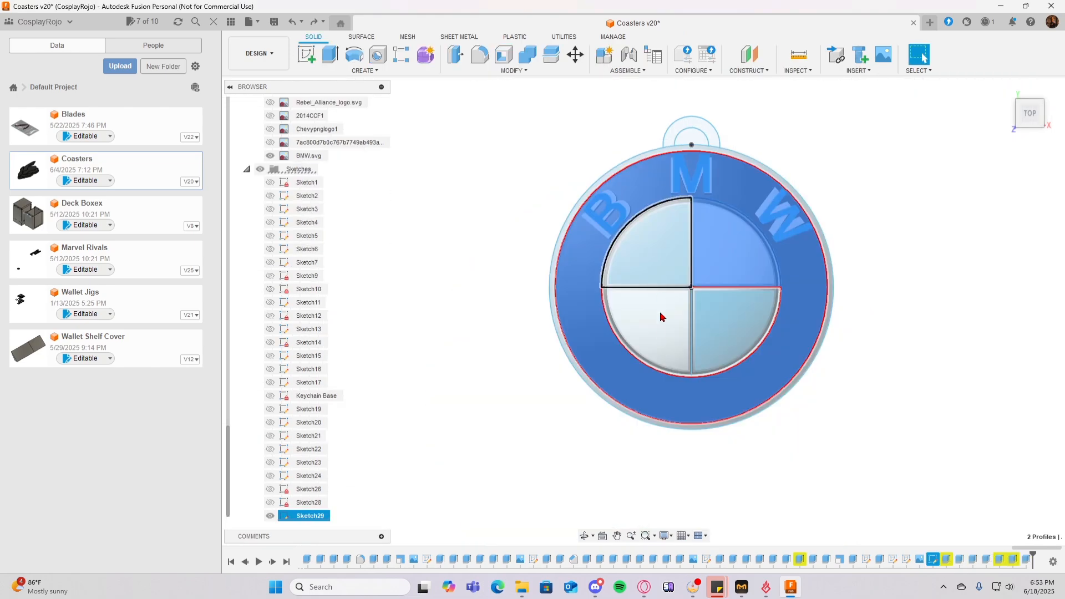
# Extrude the four quadrants, the lettered ring, the outer rim and the hanging loop profiles together by -5 mm with the Join operation.
pyautogui.click(663, 269)
pyautogui.click(666, 314)
pyautogui.click(723, 336)
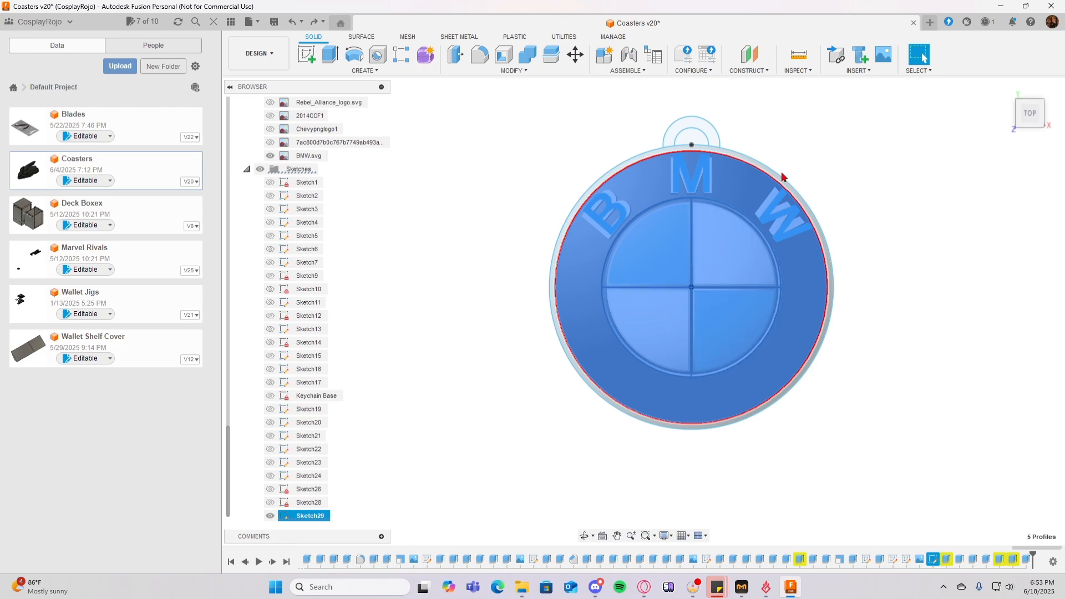
pyautogui.scroll(3, 782, 176)
pyautogui.click(773, 186)
pyautogui.click(624, 90)
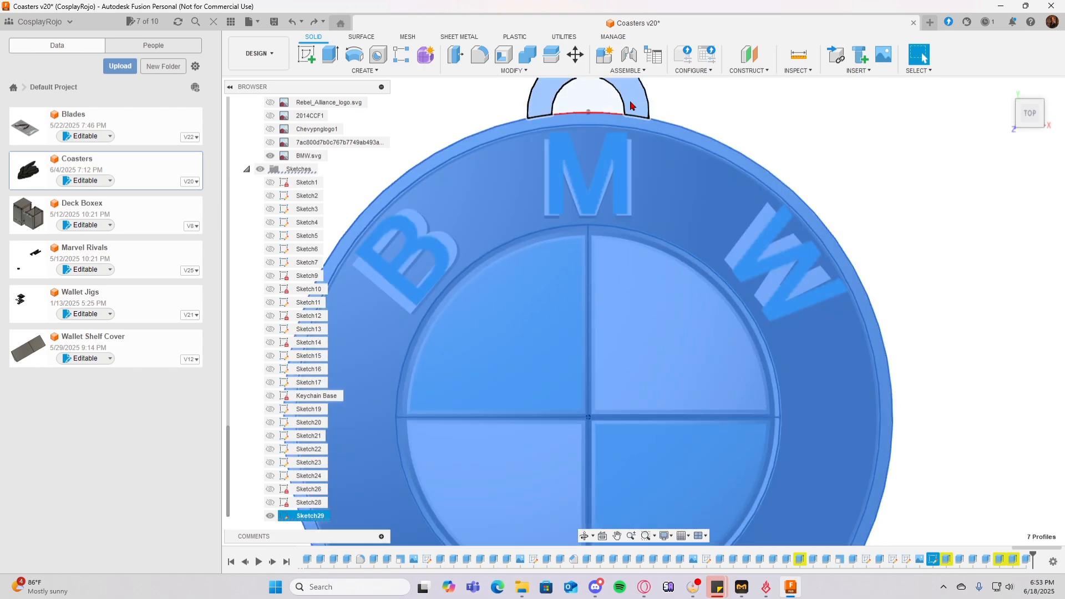
pyautogui.press('e')
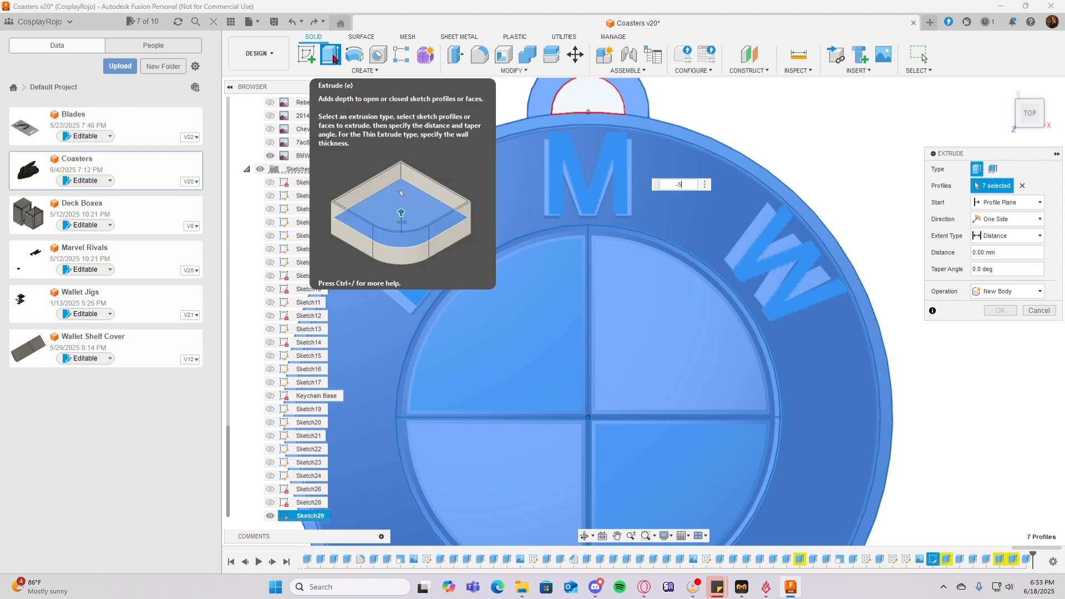
pyautogui.write('-5')
pyautogui.keyDown('shift'); pyautogui.moveTo(730, 136); pyautogui.dragTo(800, 261, button='middle'); pyautogui.keyUp('shift')
pyautogui.click(1046, 129)
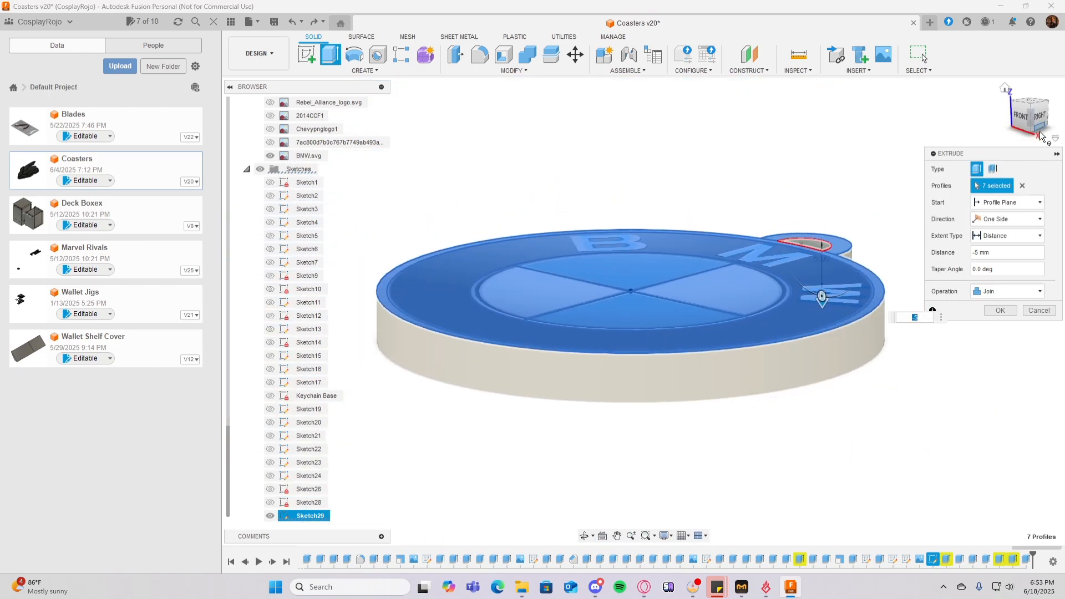
pyautogui.click(1029, 117)
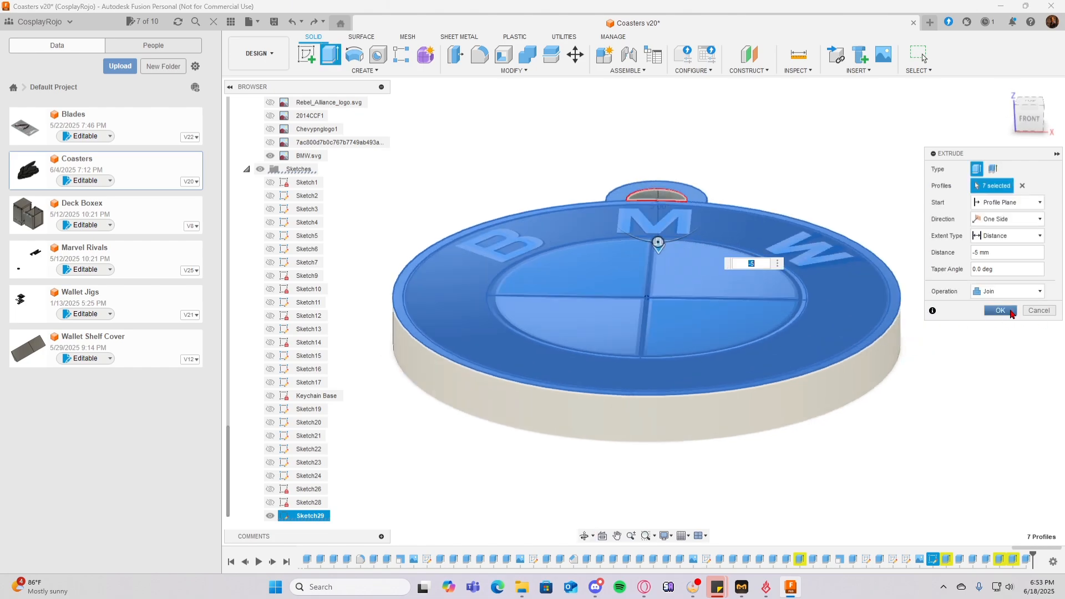
pyautogui.click(1001, 310)
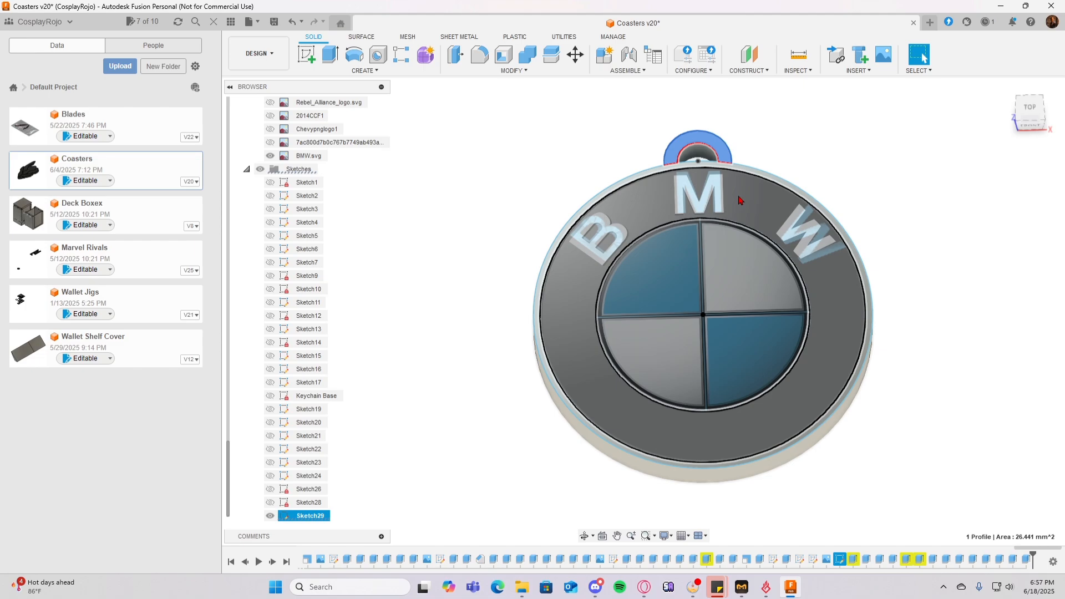
# Extrude the hanging loop's profile downward to cut its top surface below the face of the disc.
pyautogui.keyDown('shift'); pyautogui.moveTo(740, 200); pyautogui.dragTo(818, 181, button='middle'); pyautogui.keyUp('shift')
pyautogui.keyDown('shift'); pyautogui.moveTo(871, 243); pyautogui.dragTo(880, 308, button='middle'); pyautogui.keyUp('shift')
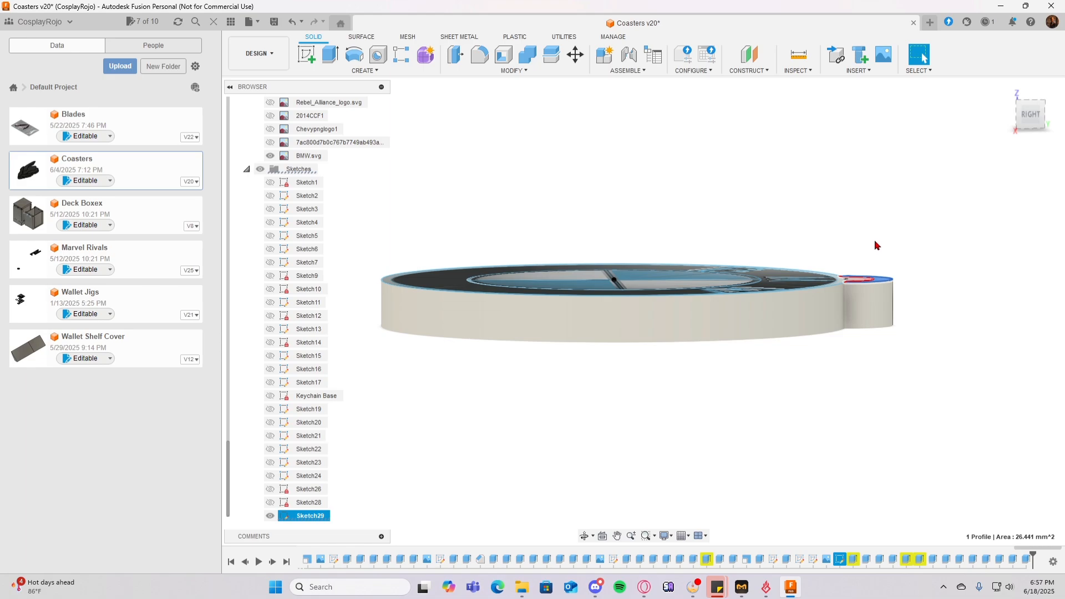
pyautogui.keyDown('shift'); pyautogui.moveTo(877, 269); pyautogui.dragTo(942, 339, button='middle'); pyautogui.keyUp('shift')
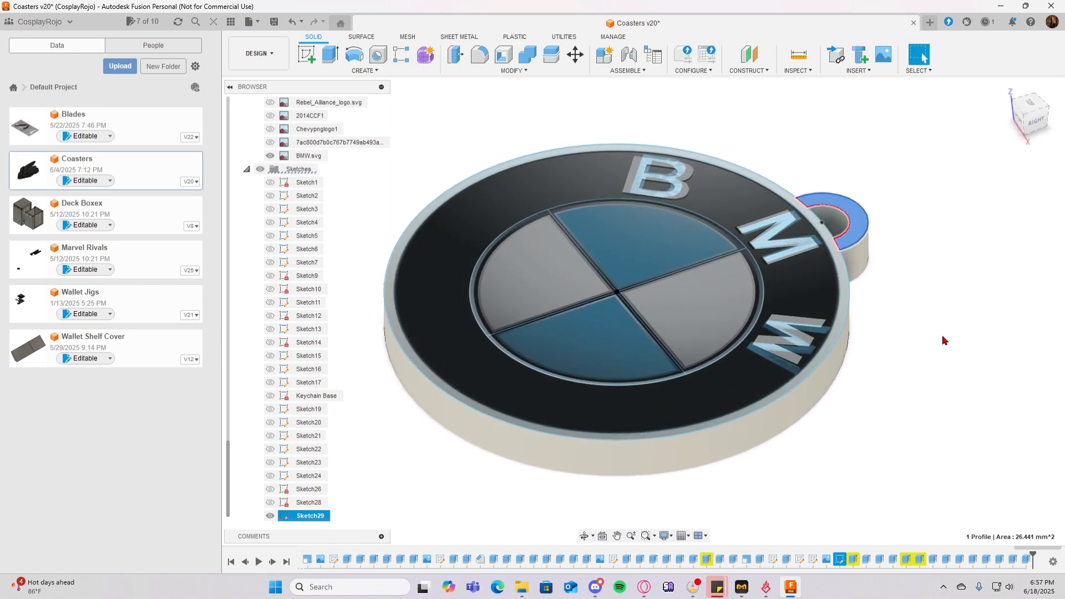
pyautogui.press('e')
pyautogui.press('Escape')
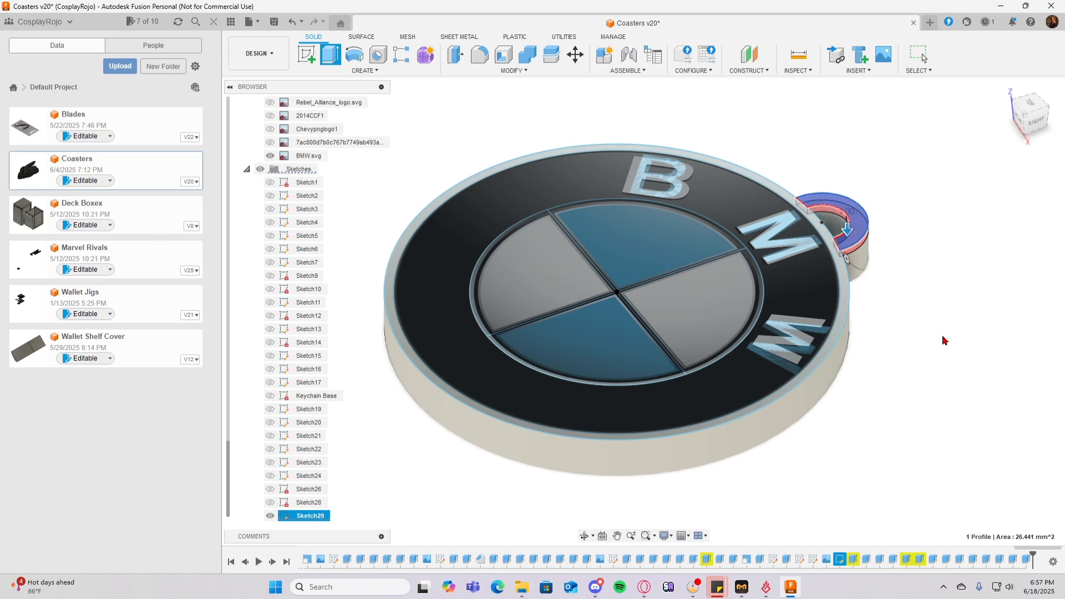
pyautogui.keyDown('shift'); pyautogui.moveTo(956, 327); pyautogui.dragTo(929, 316, button='middle'); pyautogui.keyUp('shift')
pyautogui.keyDown('shift'); pyautogui.moveTo(918, 369); pyautogui.dragTo(918, 332, button='middle'); pyautogui.keyUp('shift')
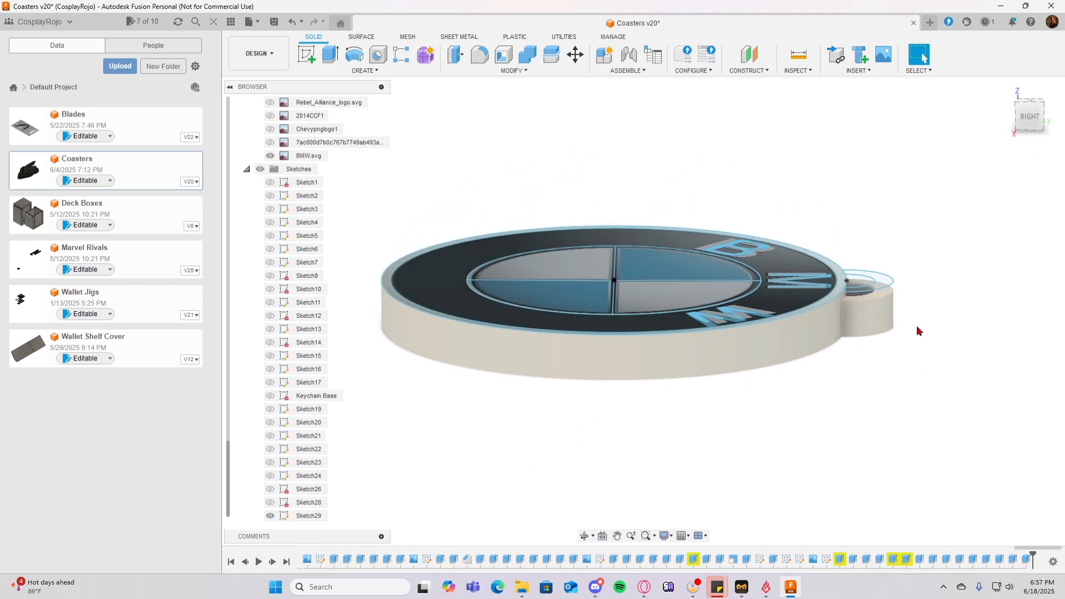
pyautogui.keyDown('shift'); pyautogui.moveTo(697, 484); pyautogui.dragTo(738, 492, button='middle'); pyautogui.keyUp('shift')
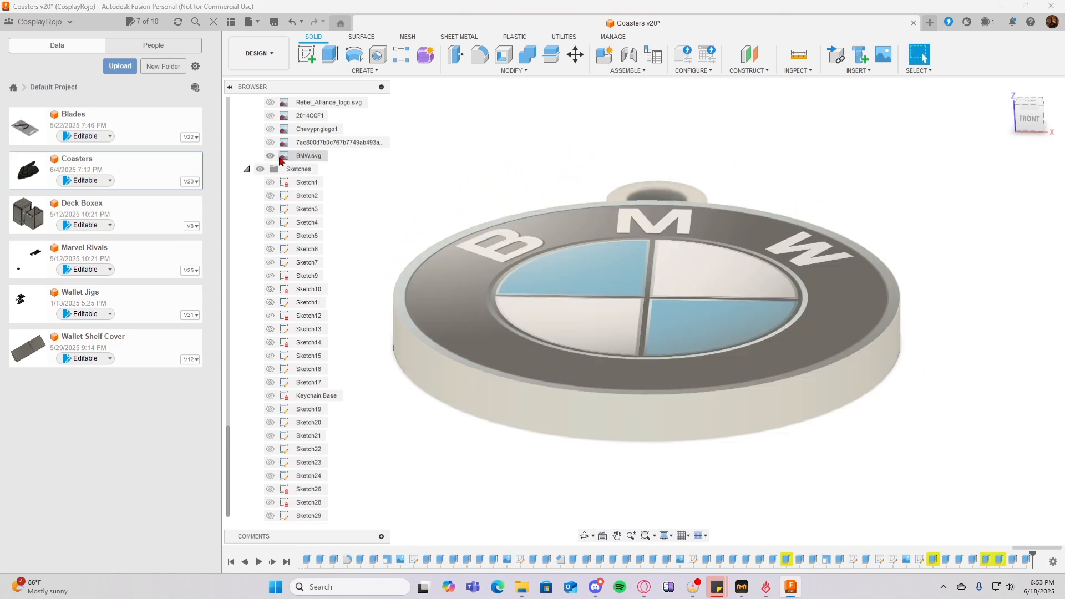
# Hide the BMW.svg canvas so that only the keychain body is displayed.
pyautogui.click(271, 155)
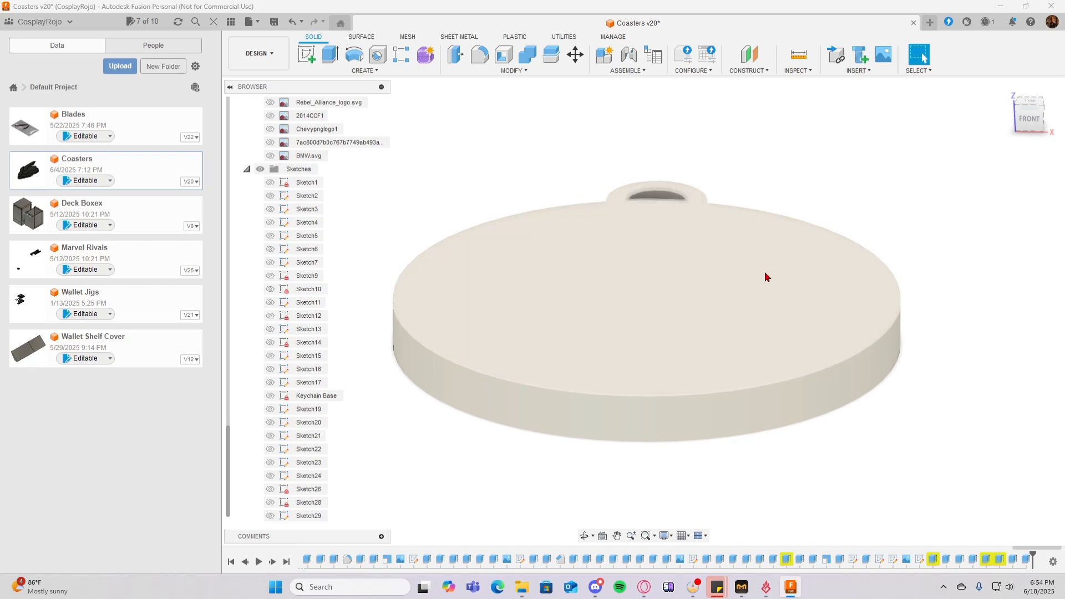
pyautogui.moveTo(668, 255)
pyautogui.keyDown('shift'); pyautogui.mouseDown(button='middle')
pyautogui.moveTo(693, 288)
pyautogui.moveTo(682, 252)
pyautogui.mouseUp(button='middle'); pyautogui.keyUp('shift')
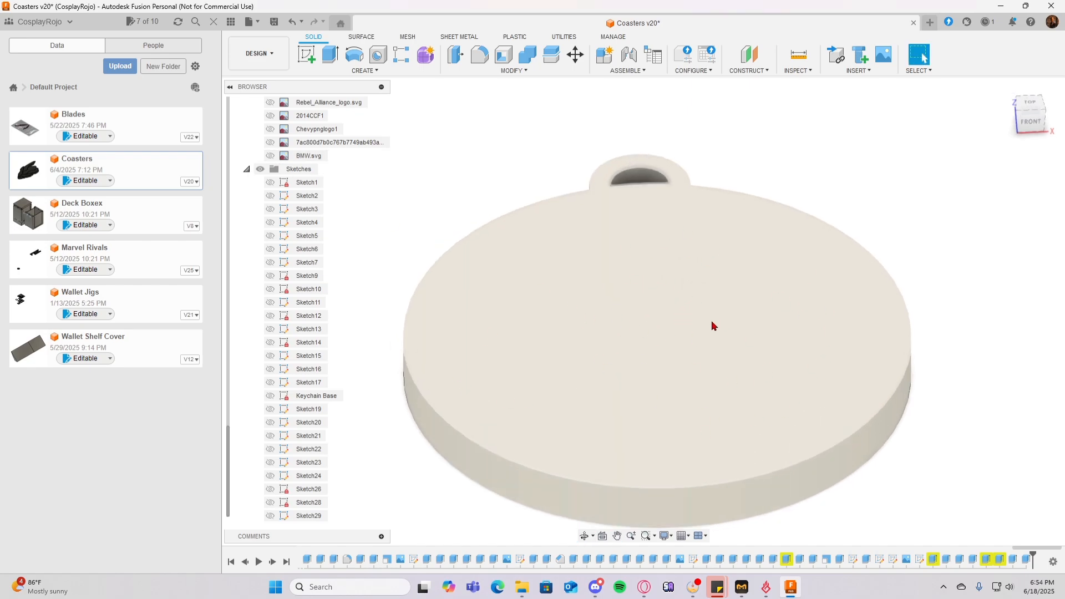
pyautogui.moveTo(713, 325)
pyautogui.keyDown('shift'); pyautogui.mouseDown(button='middle')
pyautogui.moveTo(706, 373)
pyautogui.moveTo(673, 347)
pyautogui.mouseUp(button='middle'); pyautogui.keyUp('shift')
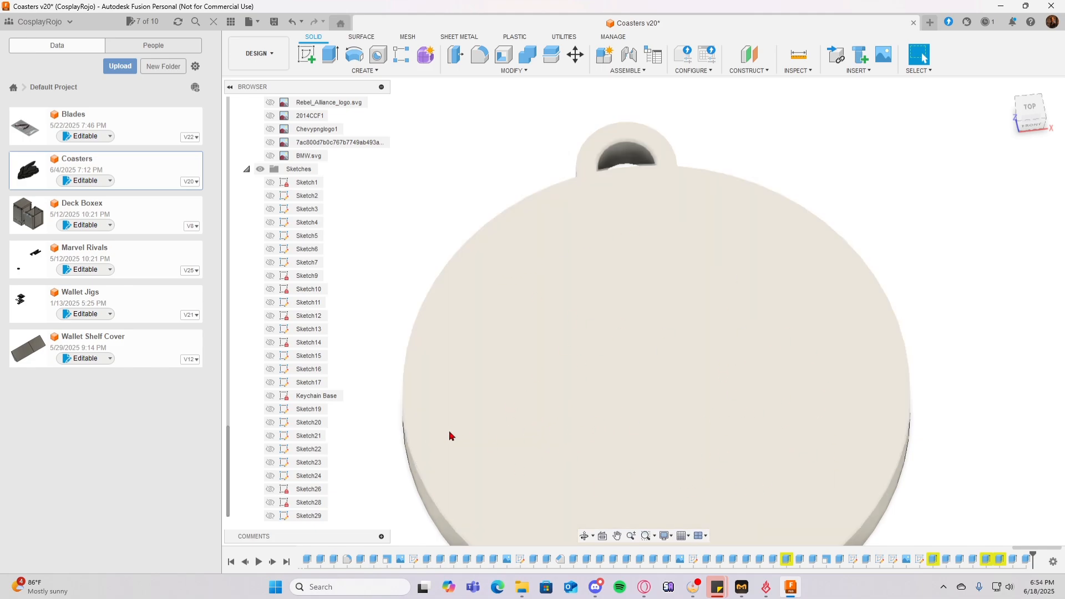
# Show Sketch29 and extrude its four quadrants and lettered ring by -2 mm to cut a recess inside the disc's rim.
pyautogui.click(271, 516)
pyautogui.click(691, 317)
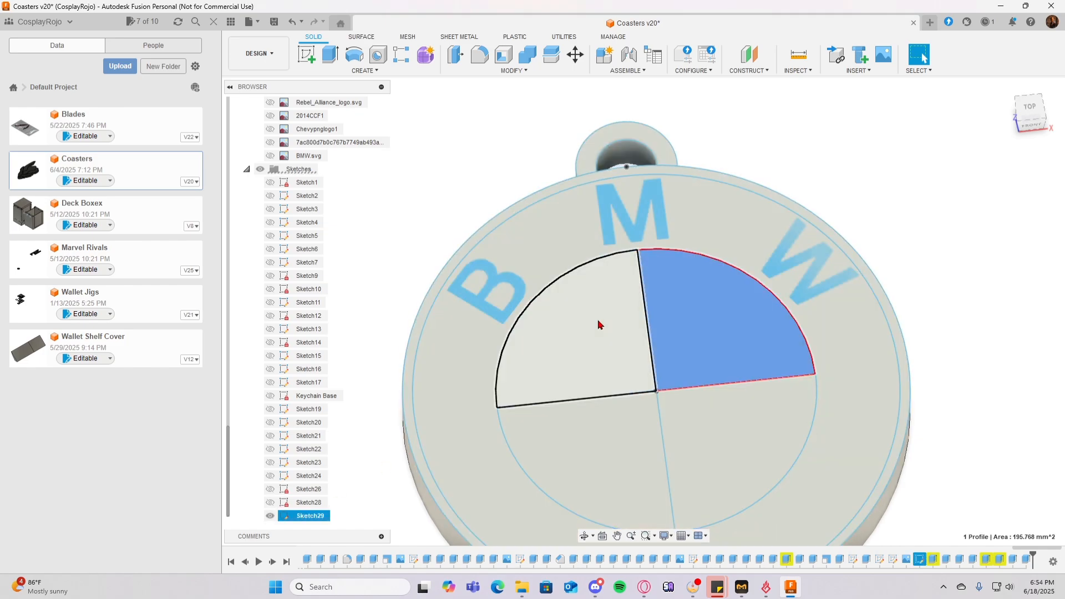
pyautogui.click(607, 364)
pyautogui.click(611, 439)
pyautogui.click(733, 440)
pyautogui.click(859, 410)
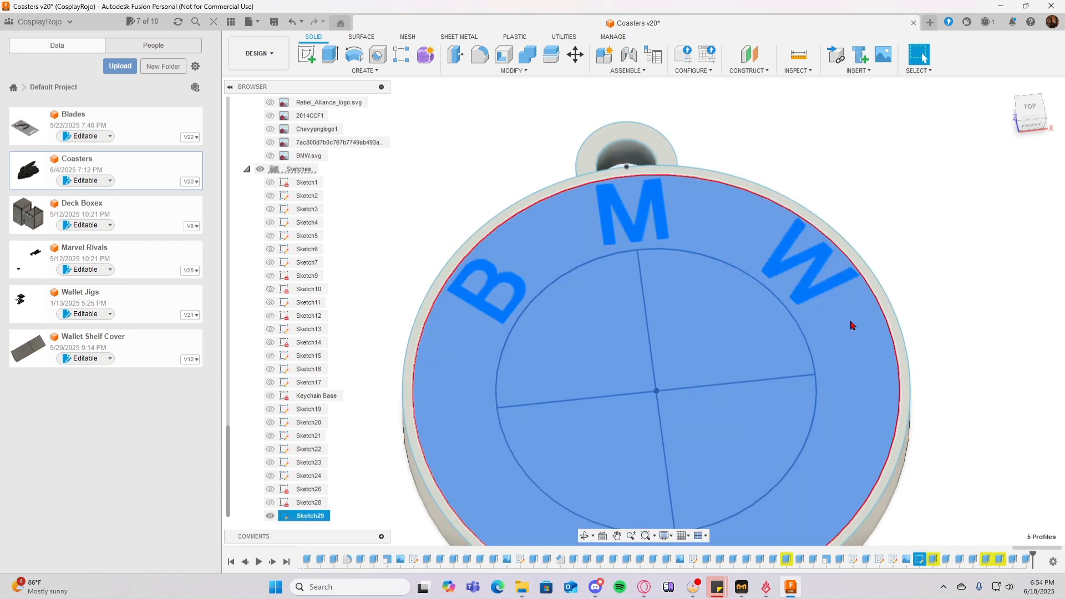
pyautogui.press('e')
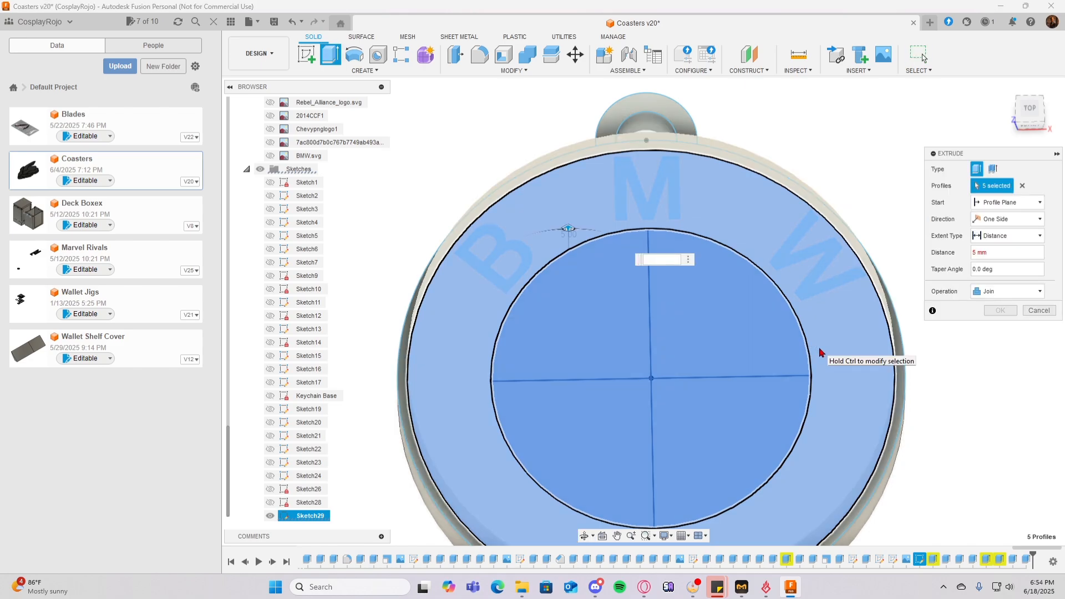
pyautogui.write('-2')
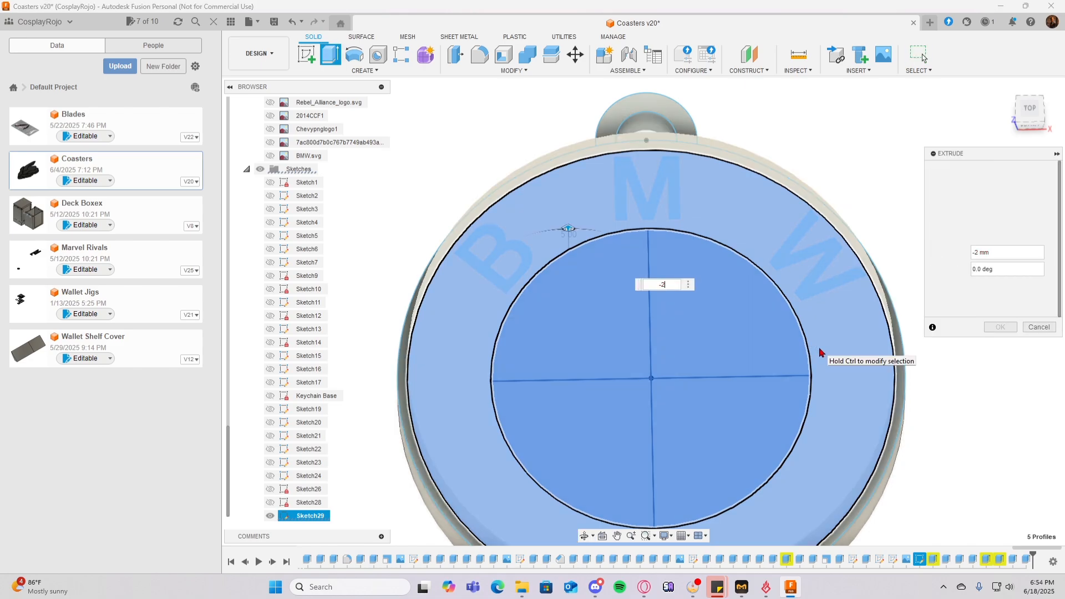
pyautogui.press('Return')
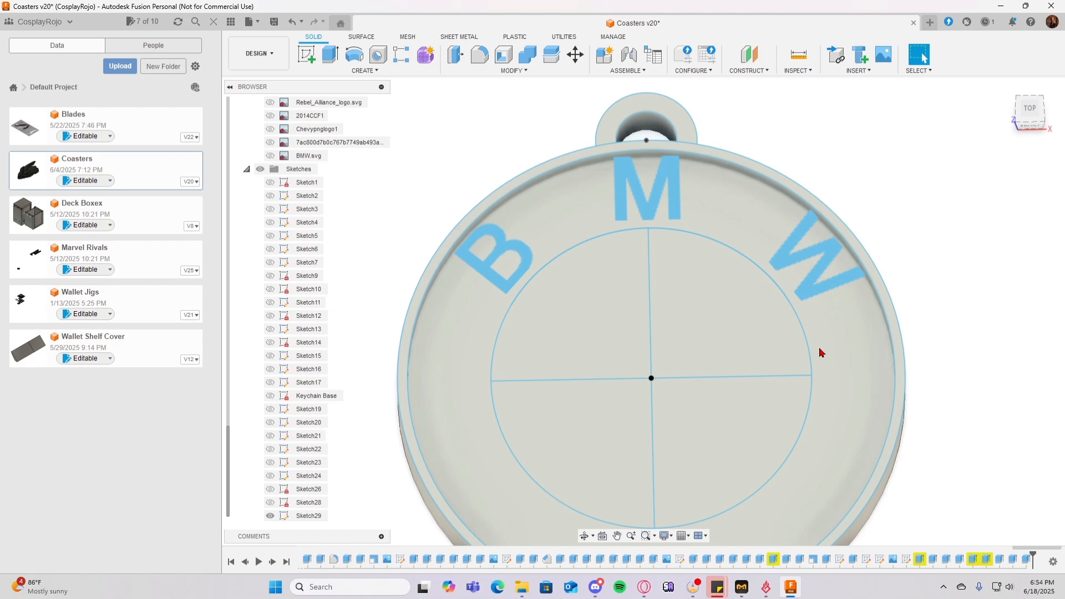
# Examine the recessed disc, its rim and the BMW lettering from several angles, and look through the listed bodies and canvases.
pyautogui.keyDown('shift'); pyautogui.moveTo(821, 353); pyautogui.dragTo(852, 307, button='middle'); pyautogui.keyUp('shift')
pyautogui.scroll(8, 317, 235)
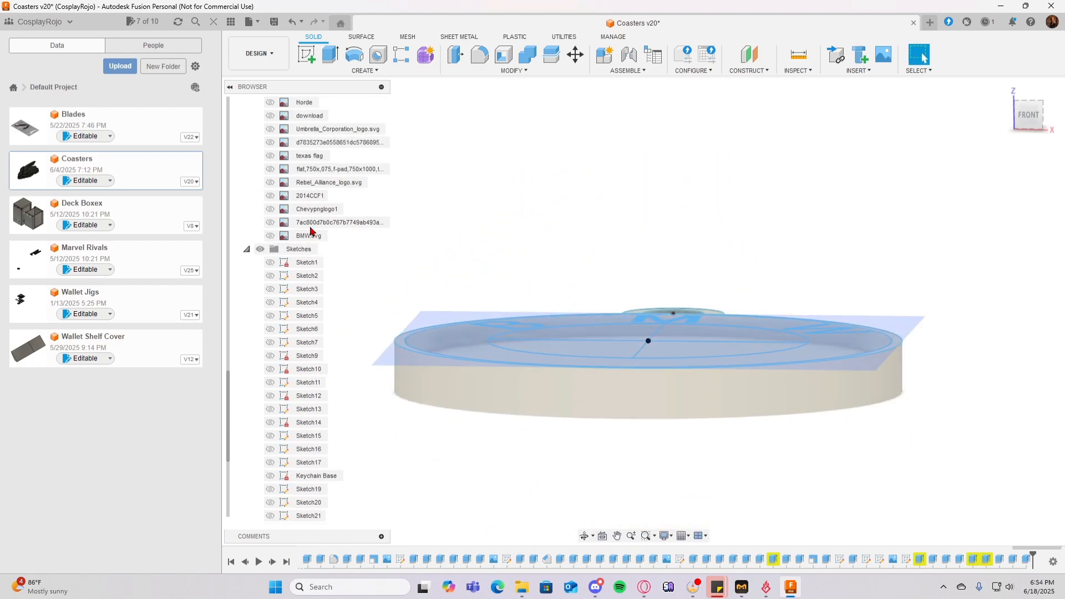
pyautogui.scroll(2, 557, 279)
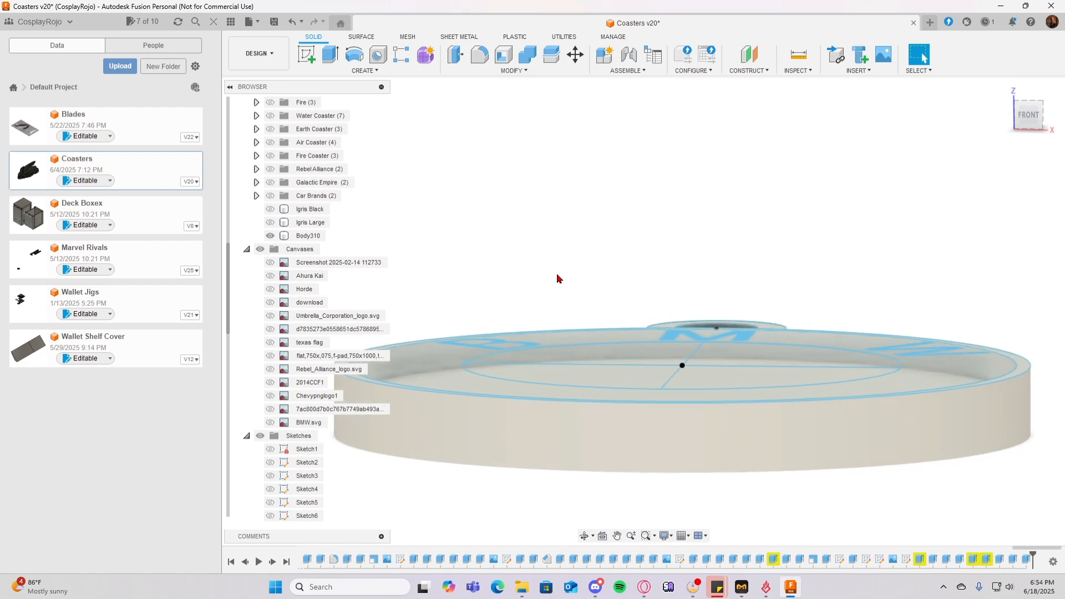
pyautogui.keyDown('shift'); pyautogui.moveTo(545, 265); pyautogui.dragTo(513, 305, button='middle'); pyautogui.keyUp('shift')
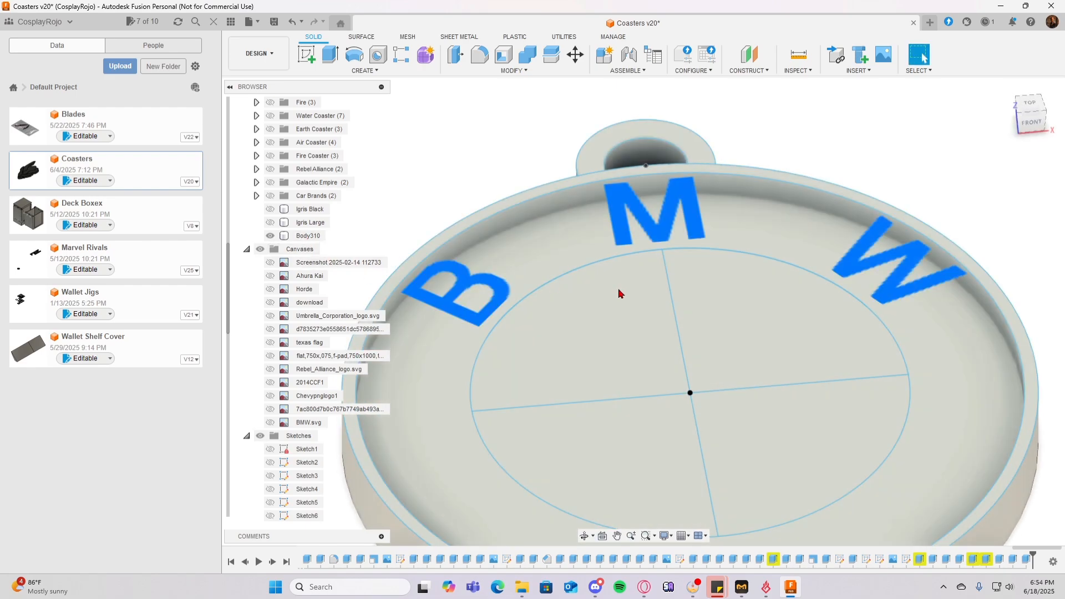
pyautogui.scroll(-5, 766, 322)
pyautogui.scroll(6, 852, 368)
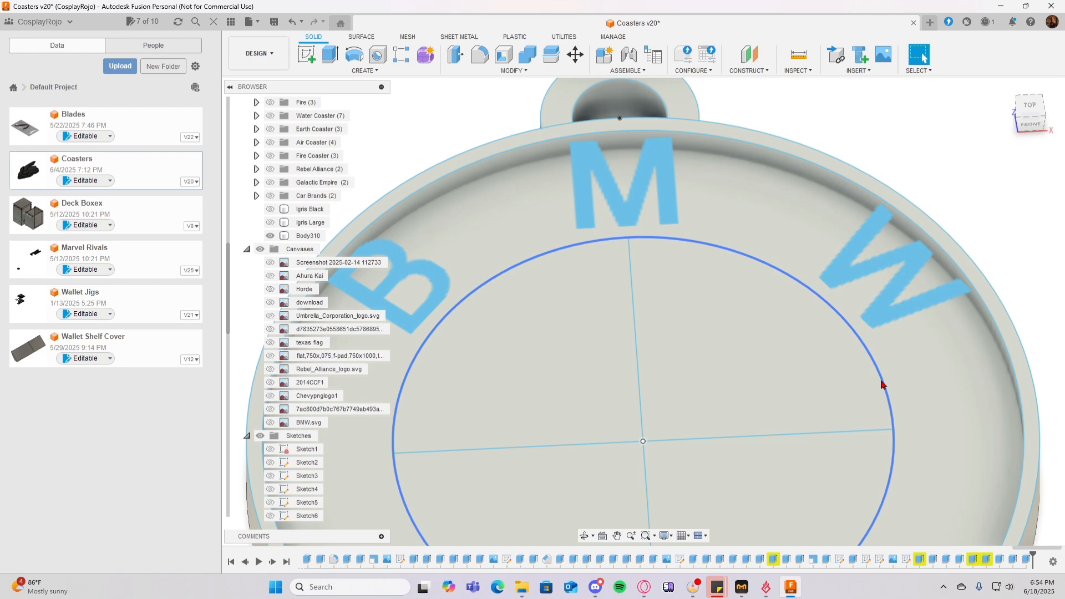
pyautogui.keyDown('shift'); pyautogui.moveTo(883, 385); pyautogui.dragTo(849, 381, button='middle'); pyautogui.keyUp('shift')
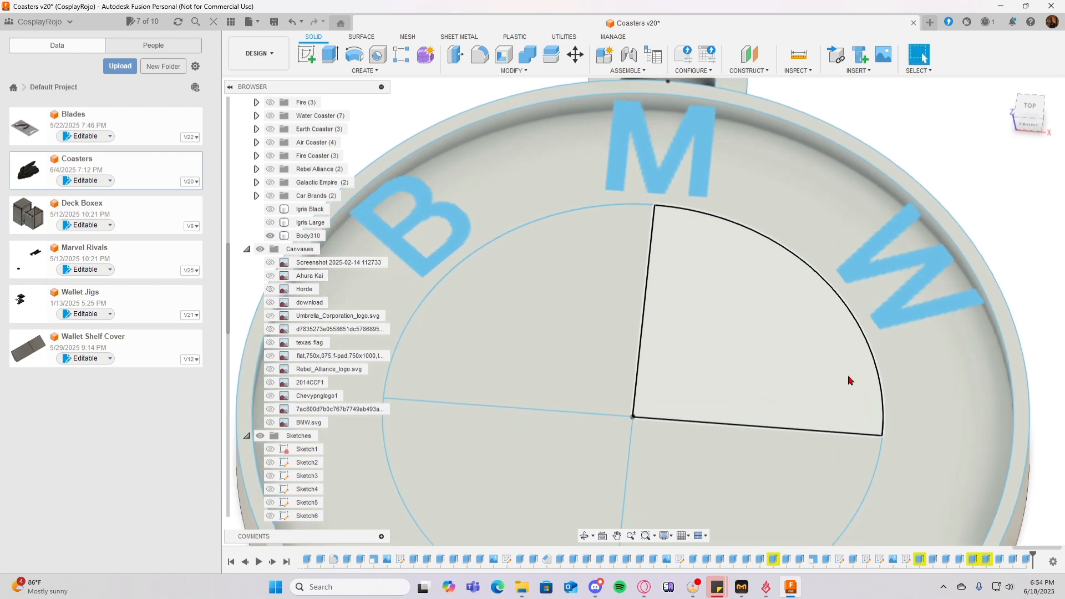
# Extrude the upper-right and lower-left quadrants of the inner circle by -2 mm as a new body.
pyautogui.click(1028, 118)
pyautogui.scroll(-5, 838, 247)
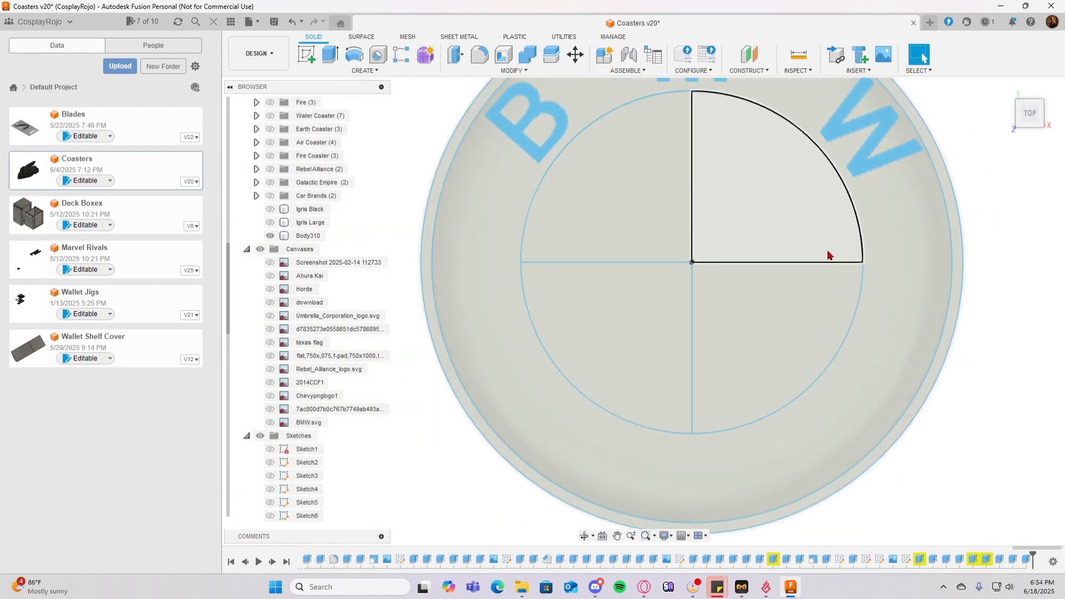
pyautogui.click(808, 221)
pyautogui.click(720, 304)
pyautogui.press('e')
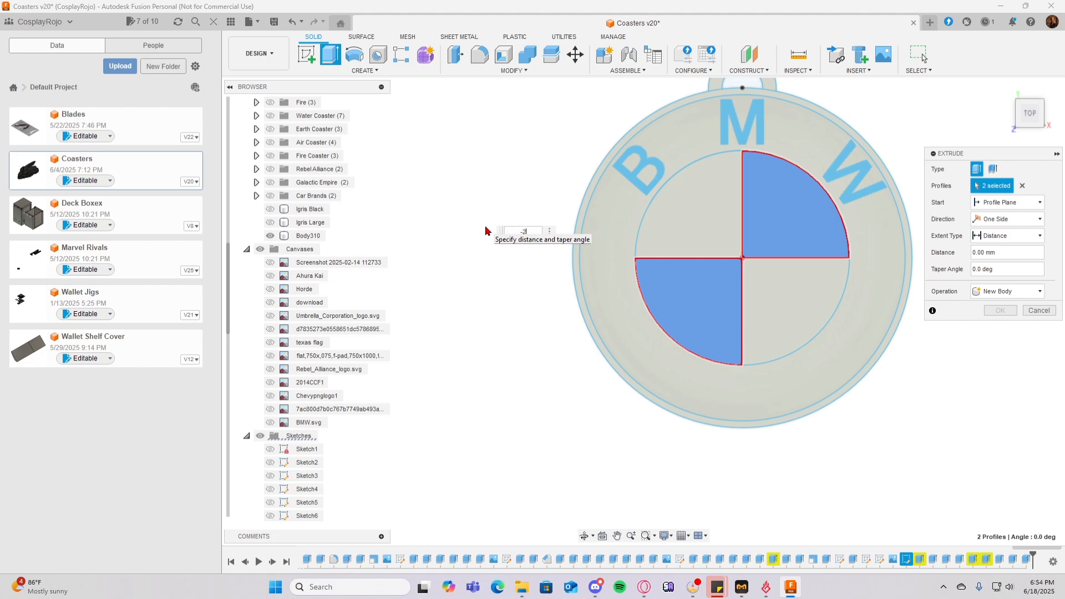
pyautogui.write('-2')
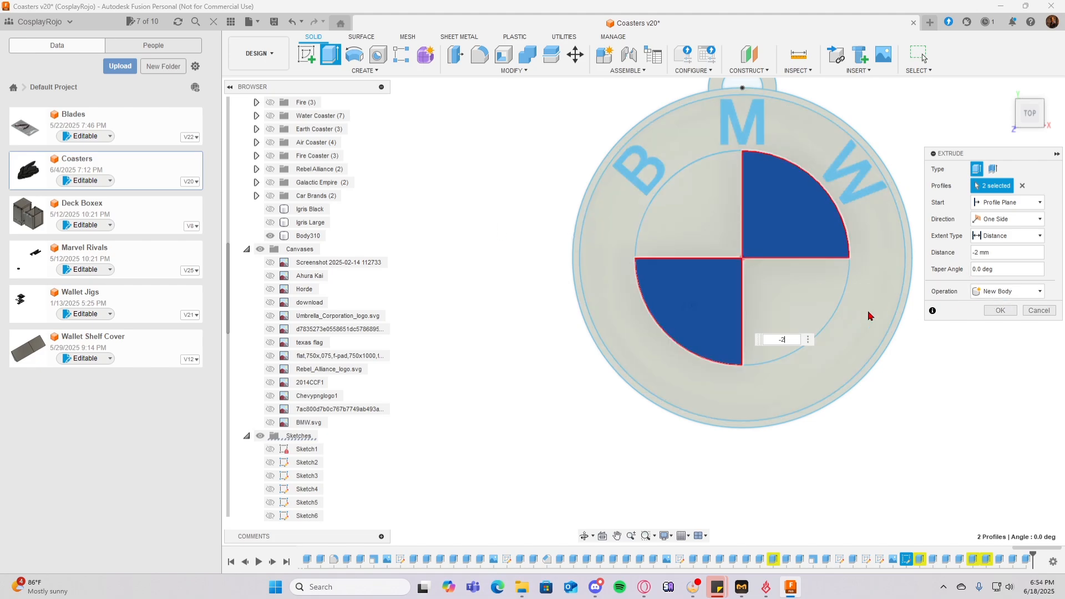
pyautogui.keyDown('shift'); pyautogui.moveTo(869, 315); pyautogui.dragTo(832, 291, button='middle'); pyautogui.keyUp('shift')
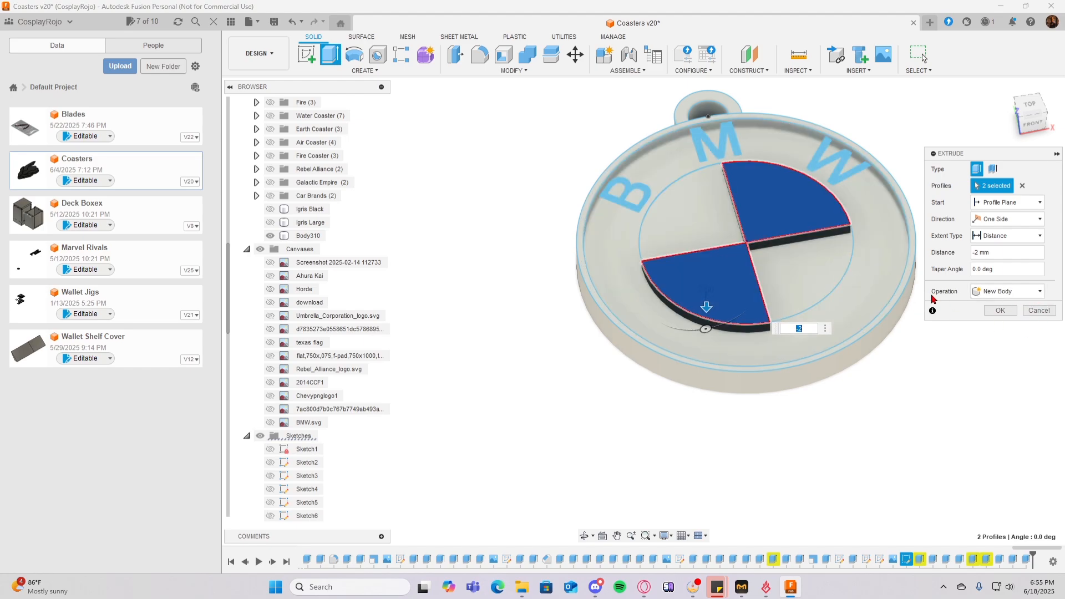
pyautogui.click(985, 292)
pyautogui.click(1011, 296)
pyautogui.click(1019, 299)
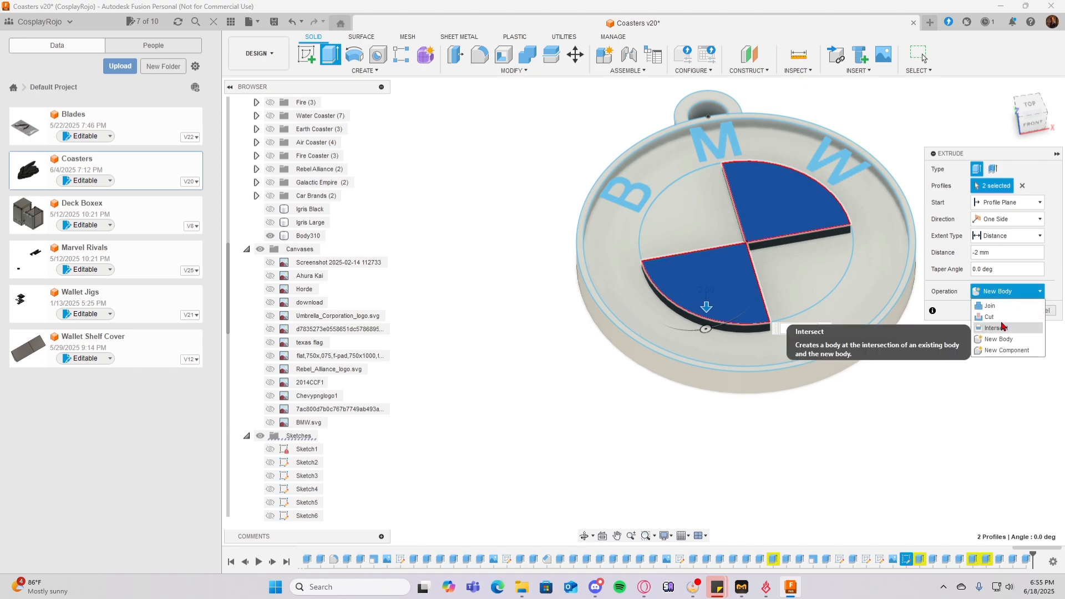
pyautogui.click(998, 295)
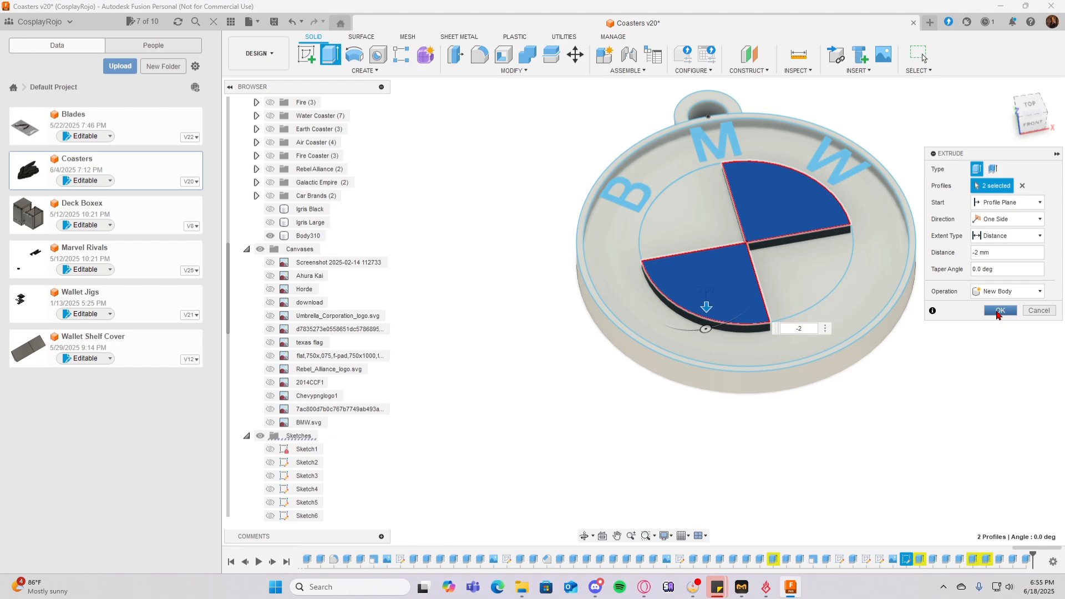
pyautogui.click(1000, 311)
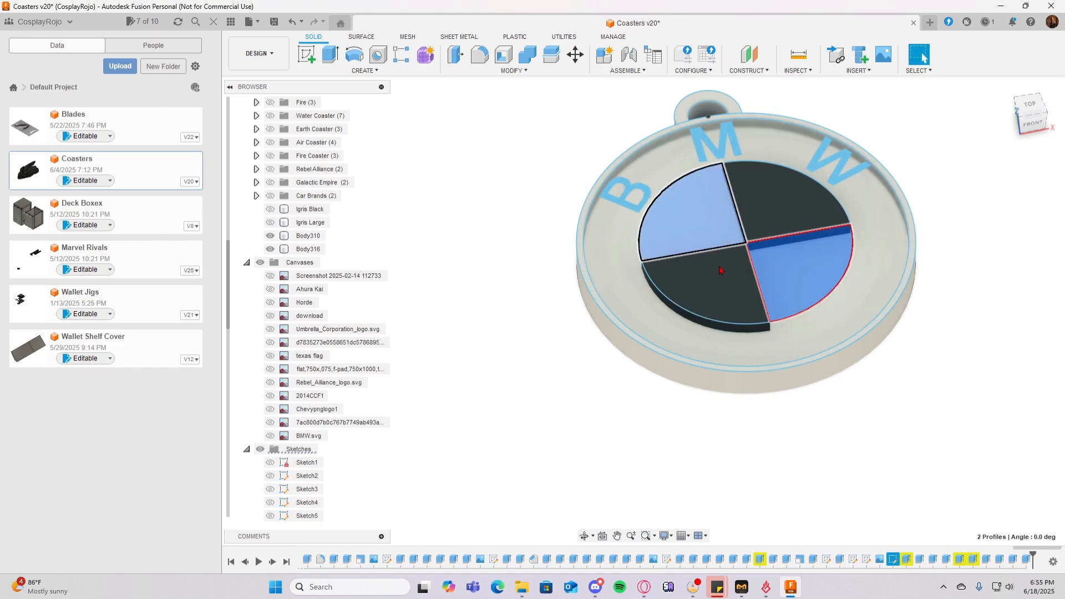
# Extrude the upper-left and lower-right quadrants of the inner circle by -2 mm as a separate new body.
pyautogui.press('e')
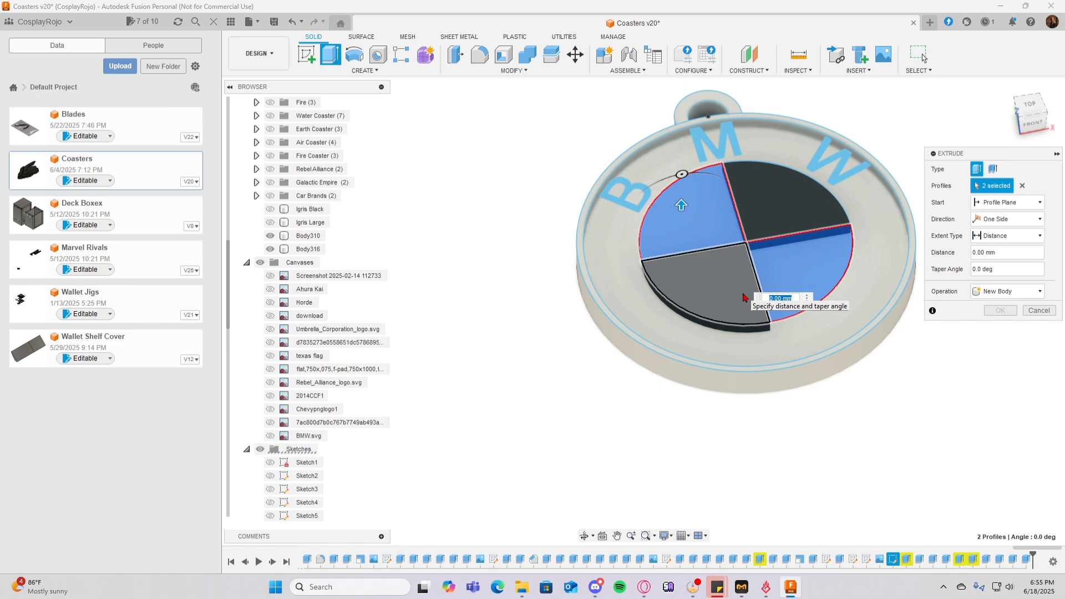
pyautogui.write('-2')
pyautogui.click(1007, 292)
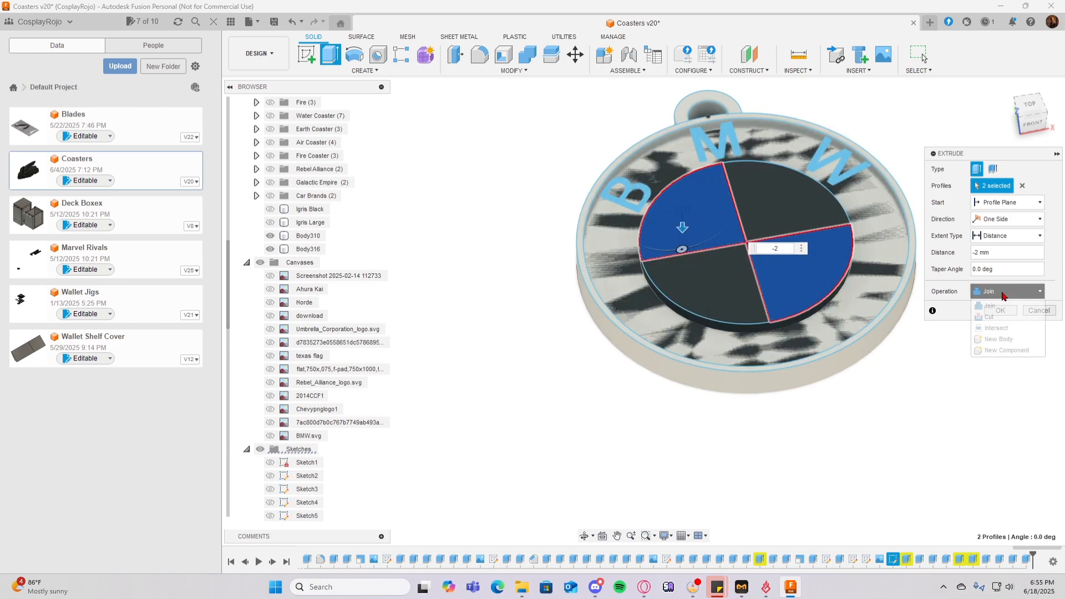
pyautogui.click(999, 340)
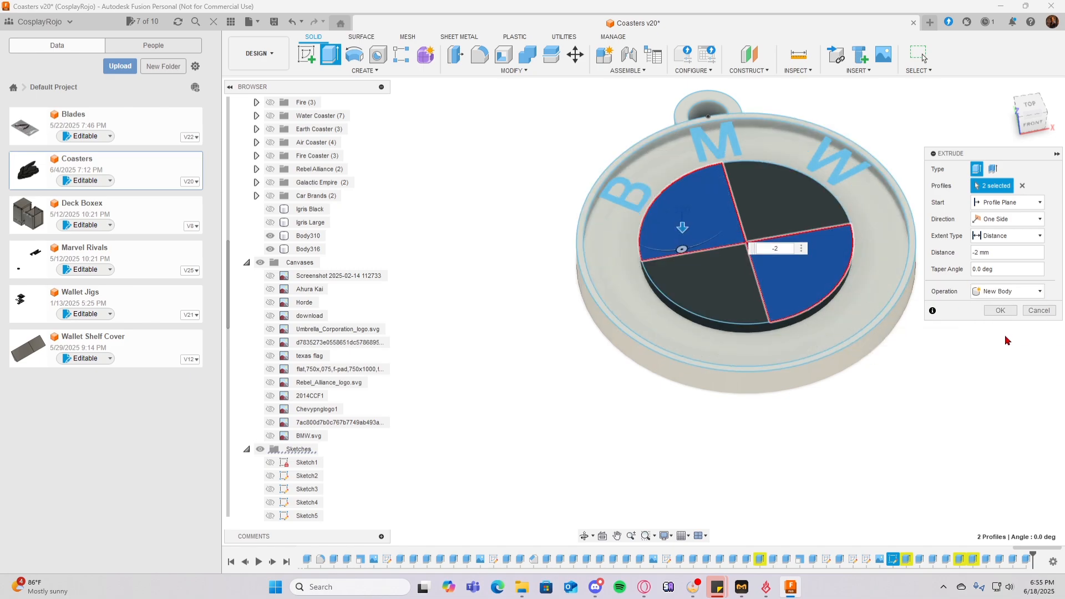
pyautogui.click(1001, 311)
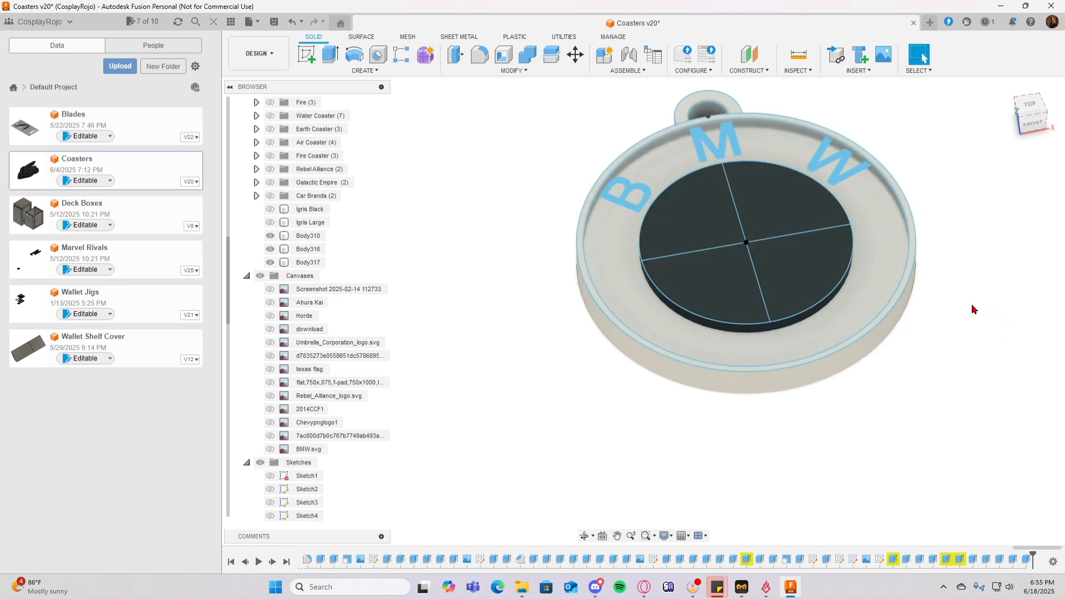
# Extrude the lettered outer ring of Sketch29 by -2 mm as a new body.
pyautogui.click(878, 241)
pyautogui.write('e')
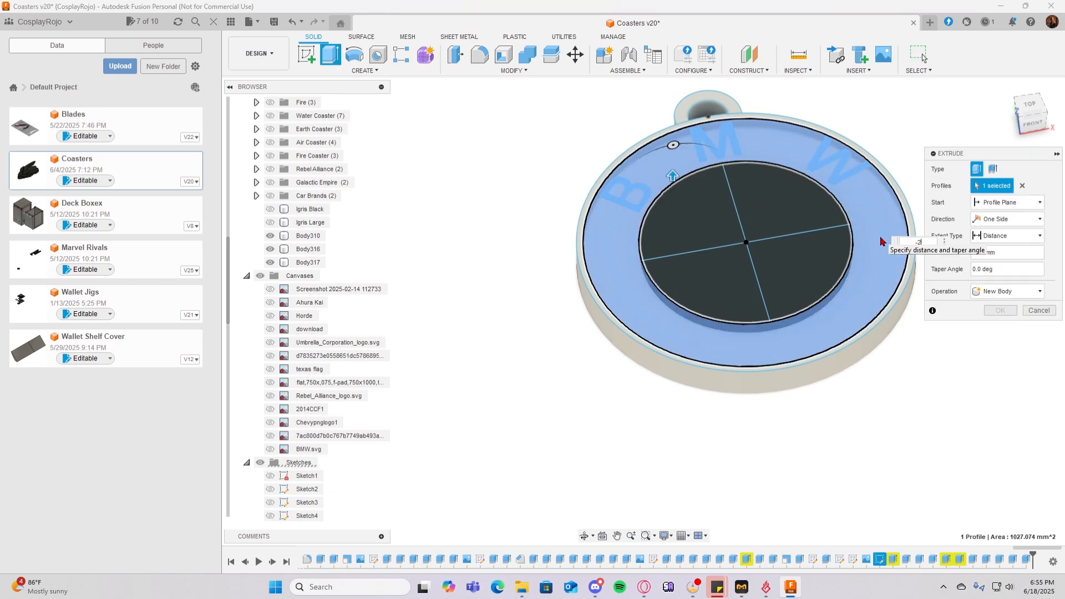
pyautogui.write('-2')
pyautogui.click(1007, 292)
pyautogui.click(999, 340)
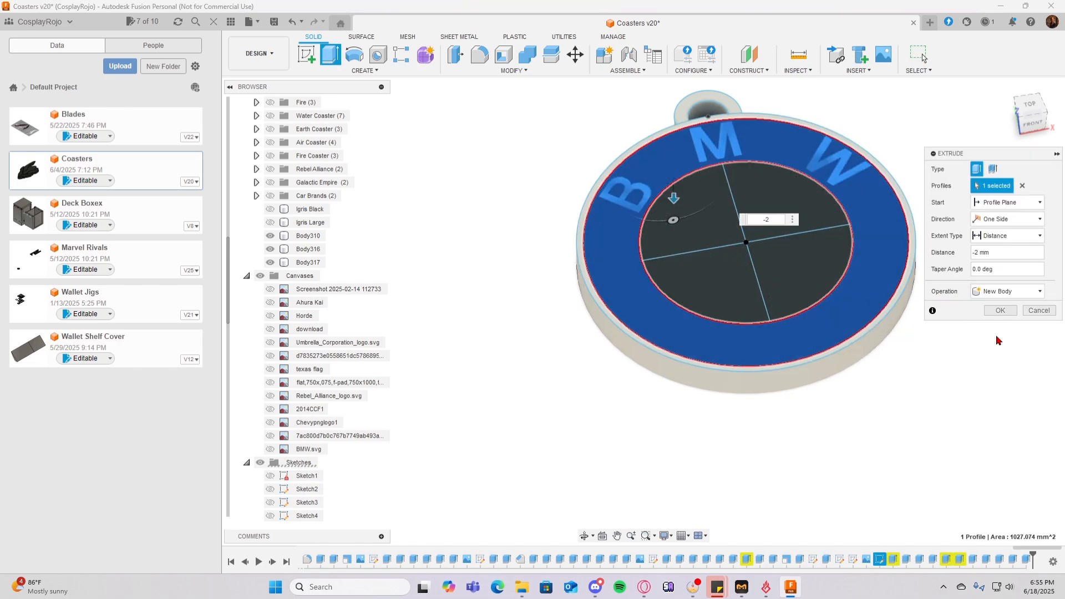
pyautogui.click(1000, 312)
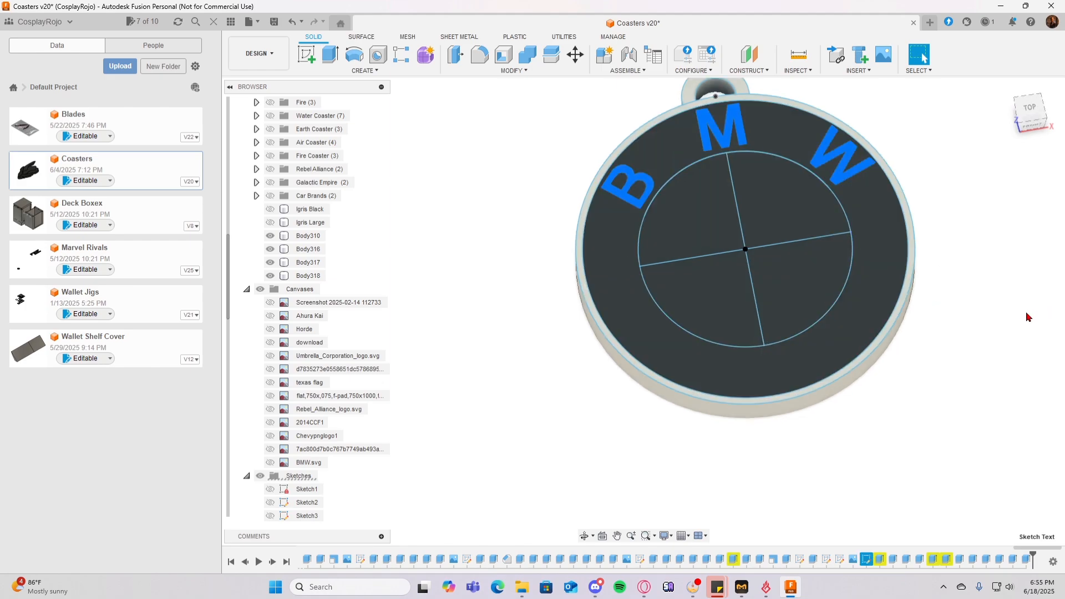
# Cut the BMW lettering -2 mm into the ring and extrude the same text by -2 mm as new bodies.
pyautogui.press('e')
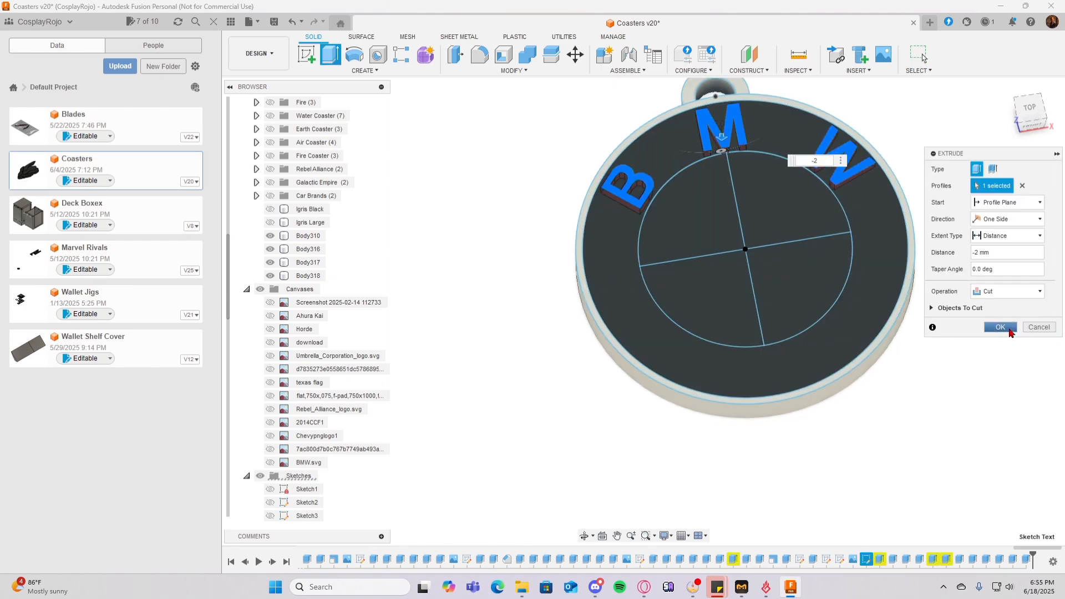
pyautogui.click(1009, 331)
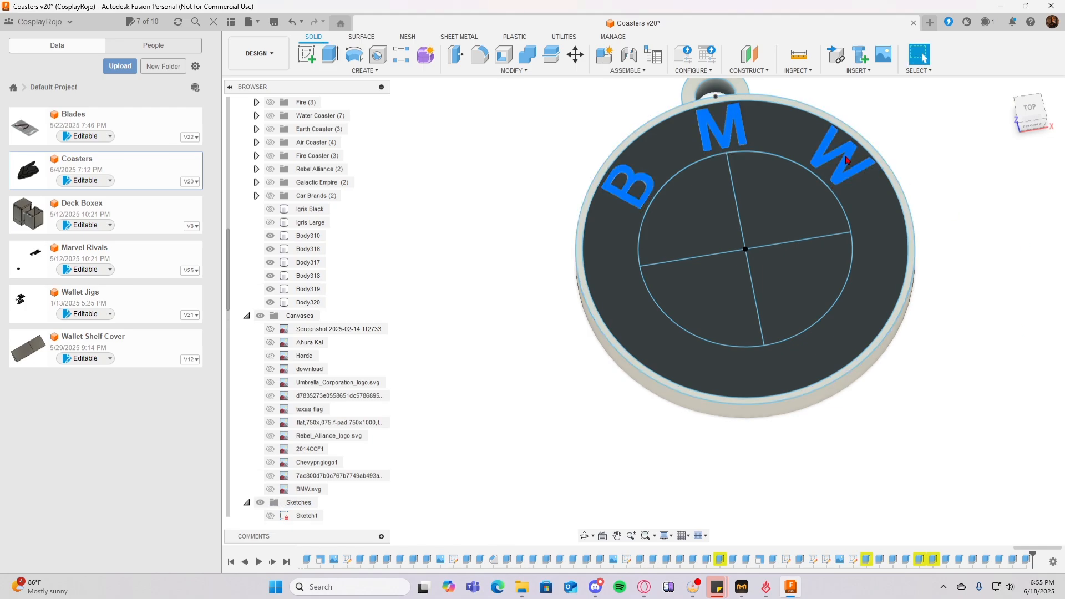
pyautogui.press('e')
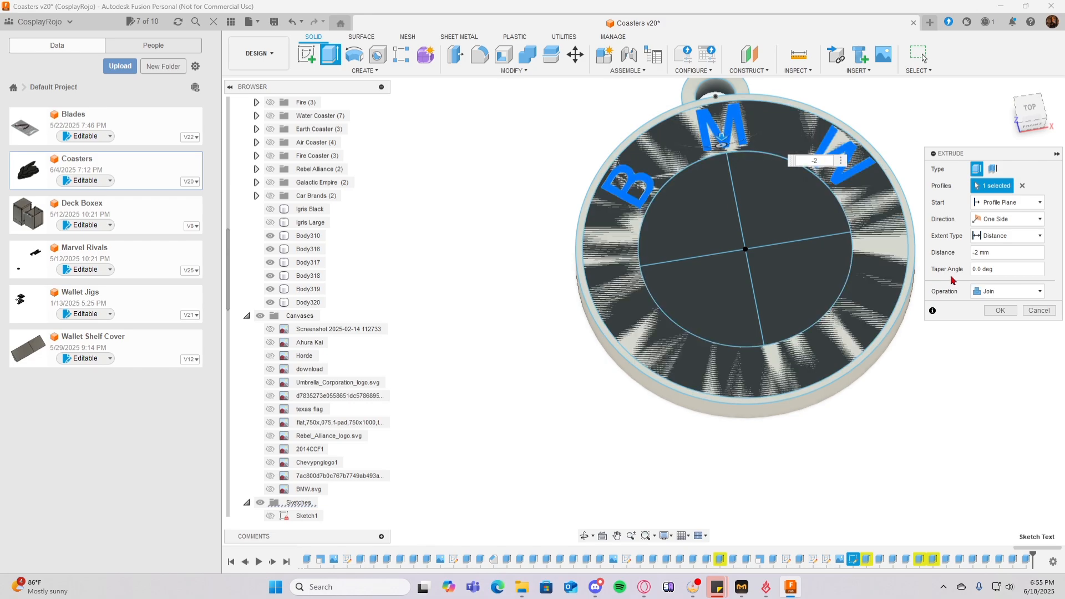
pyautogui.click(980, 294)
pyautogui.click(1006, 344)
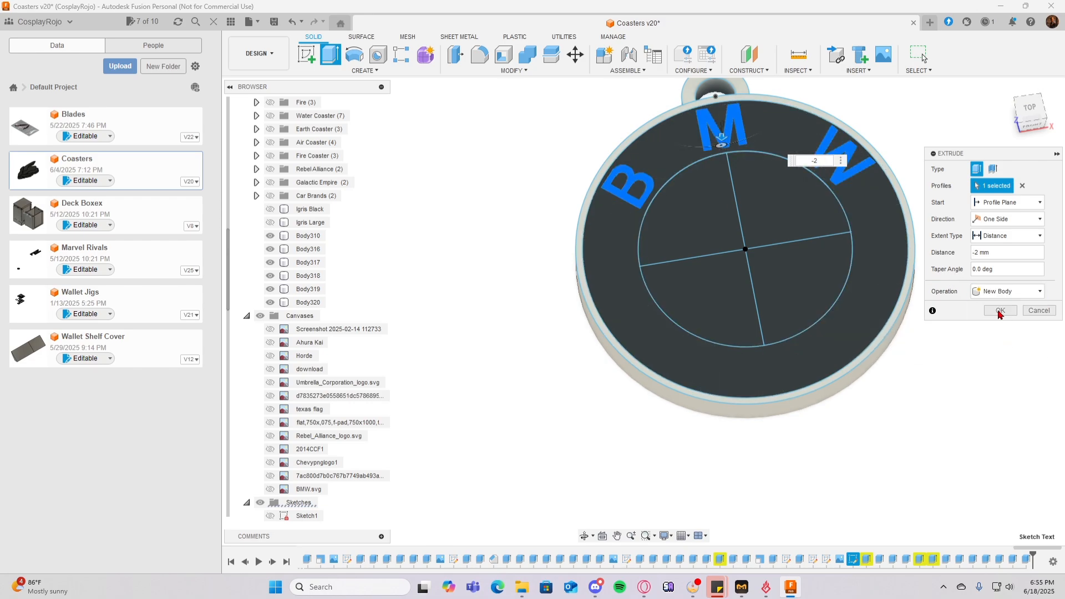
pyautogui.click(999, 312)
# Examine the filled disc from the side and preview the Texas US, CATI and Earth body groups.
pyautogui.keyDown('shift'); pyautogui.moveTo(966, 352); pyautogui.dragTo(922, 297, button='middle'); pyautogui.keyUp('shift')
pyautogui.scroll(-1, 275, 381)
pyautogui.scroll(3, 283, 355)
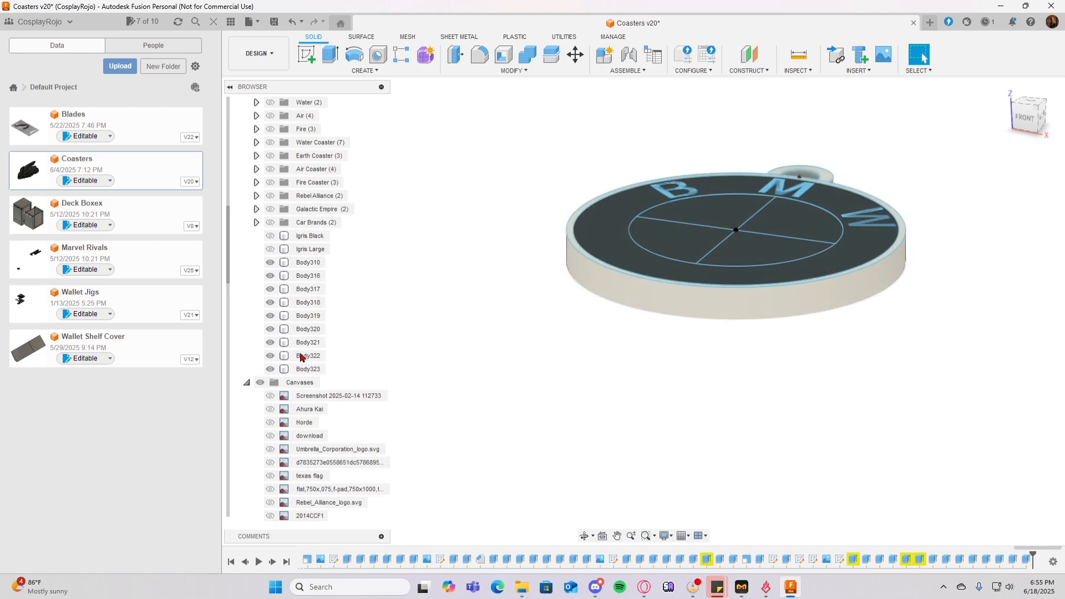
pyautogui.scroll(5, 309, 309)
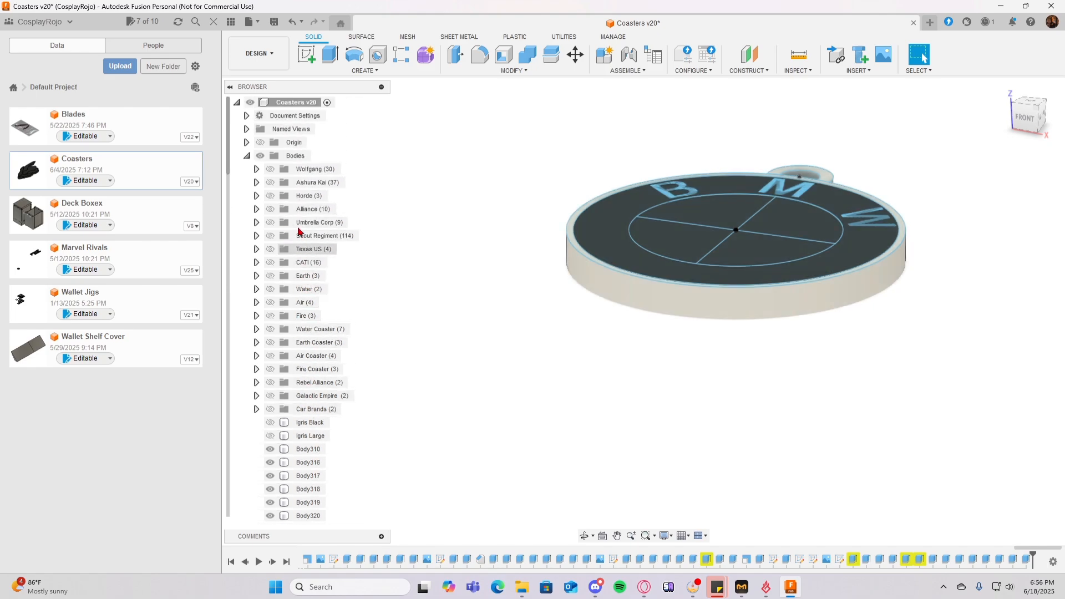
pyautogui.click(269, 251)
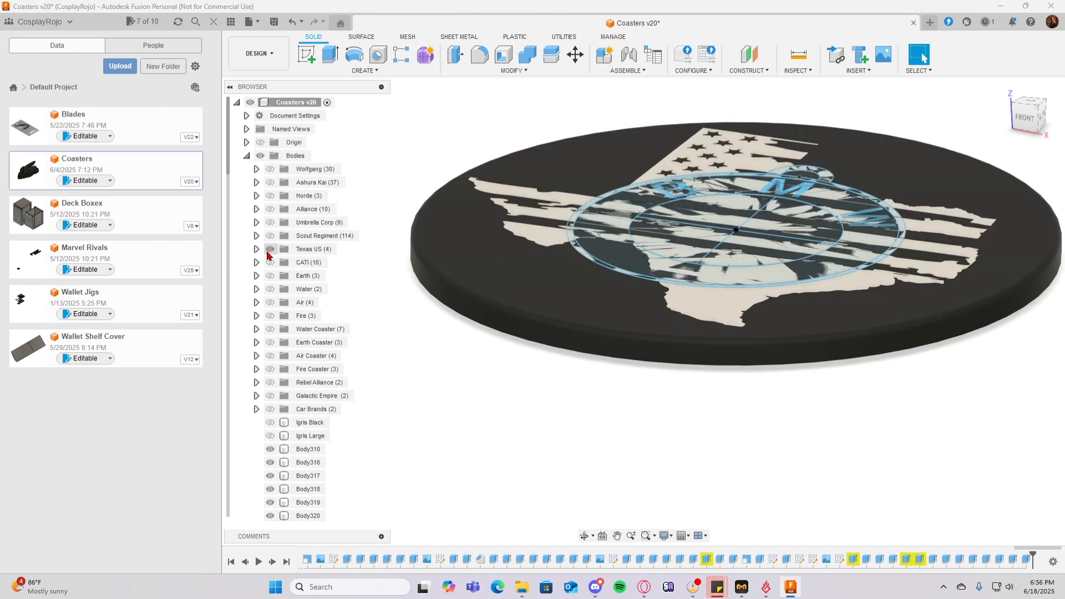
pyautogui.click(268, 262)
pyautogui.click(271, 276)
pyautogui.click(269, 263)
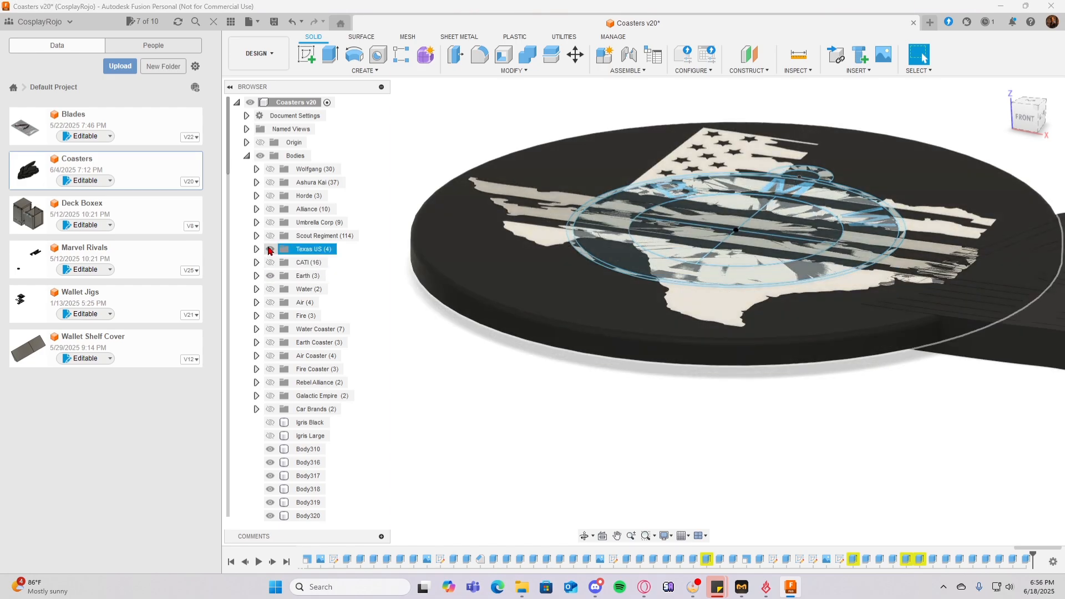
pyautogui.click(268, 250)
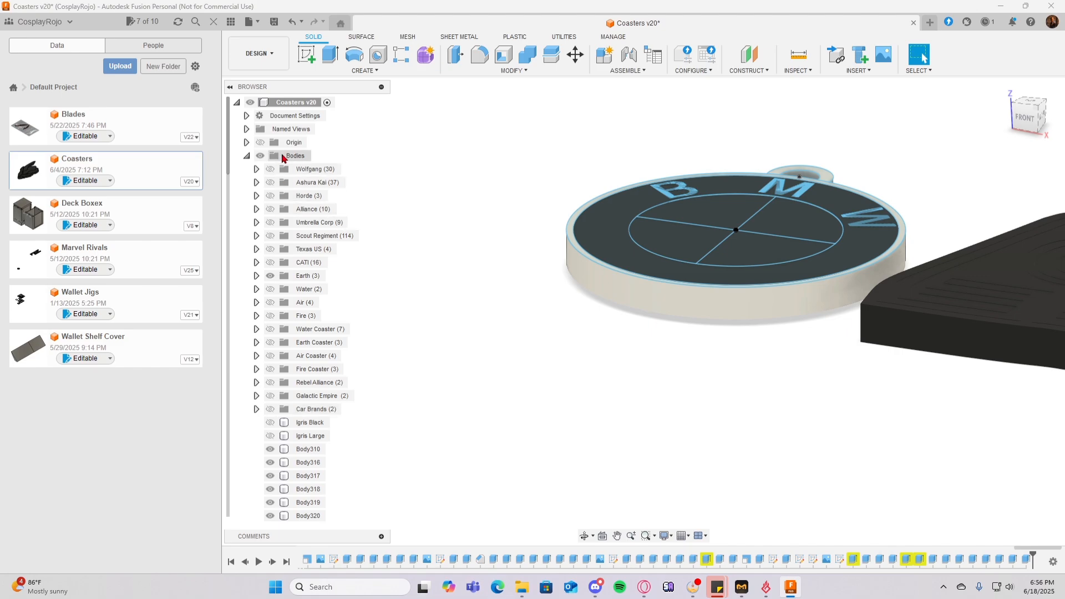
# Create a body group named BMW Logo and move Body310 and Body316 through Body323 into it.
pyautogui.rightClick(288, 156)
pyautogui.click(314, 175)
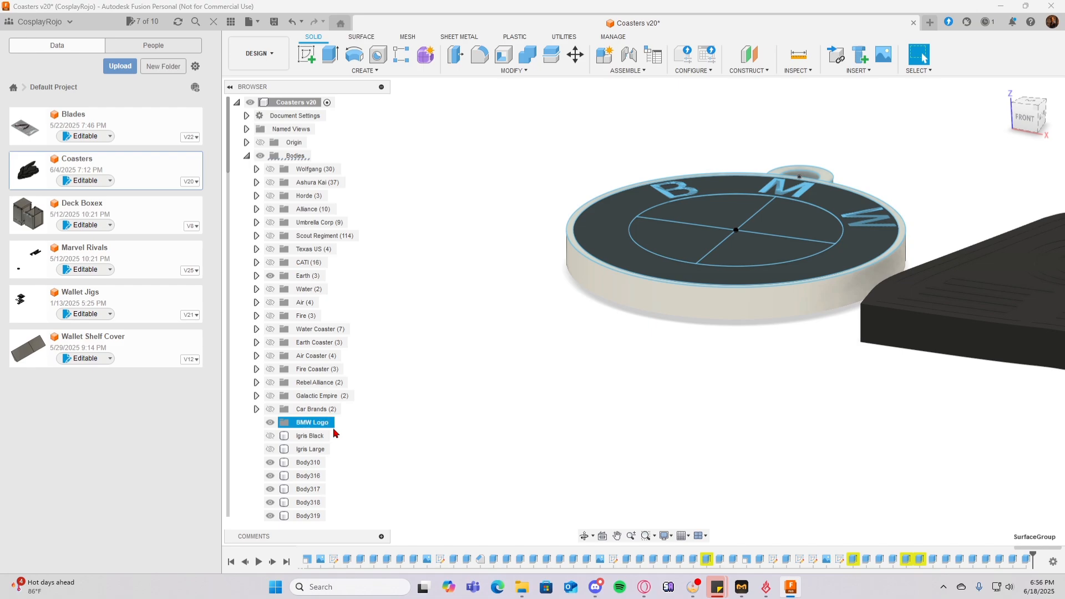
pyautogui.press('Return')
pyautogui.scroll(-3, 306, 435)
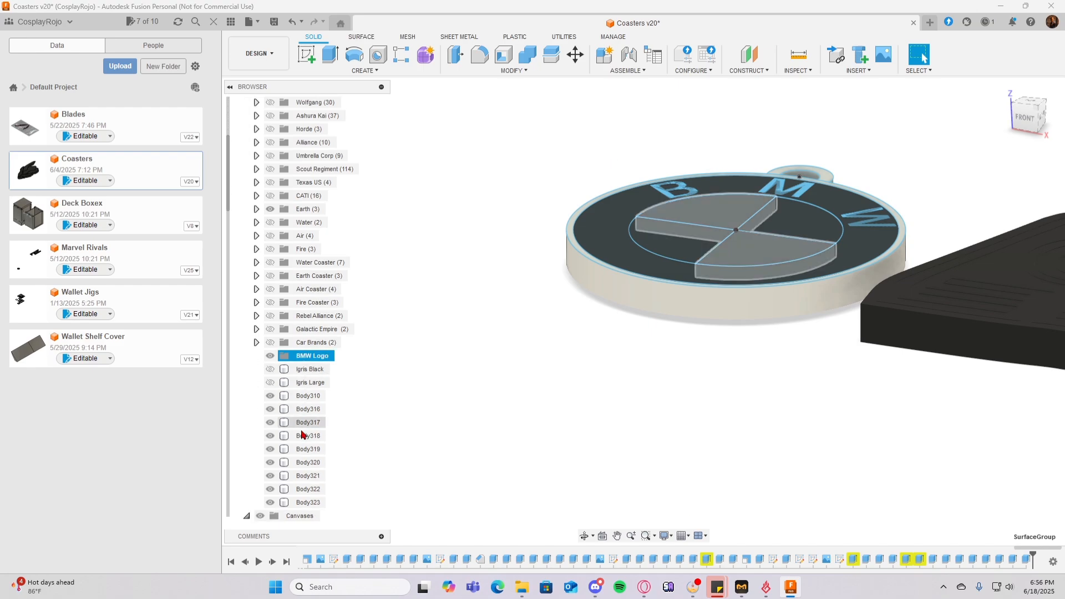
pyautogui.click(308, 395)
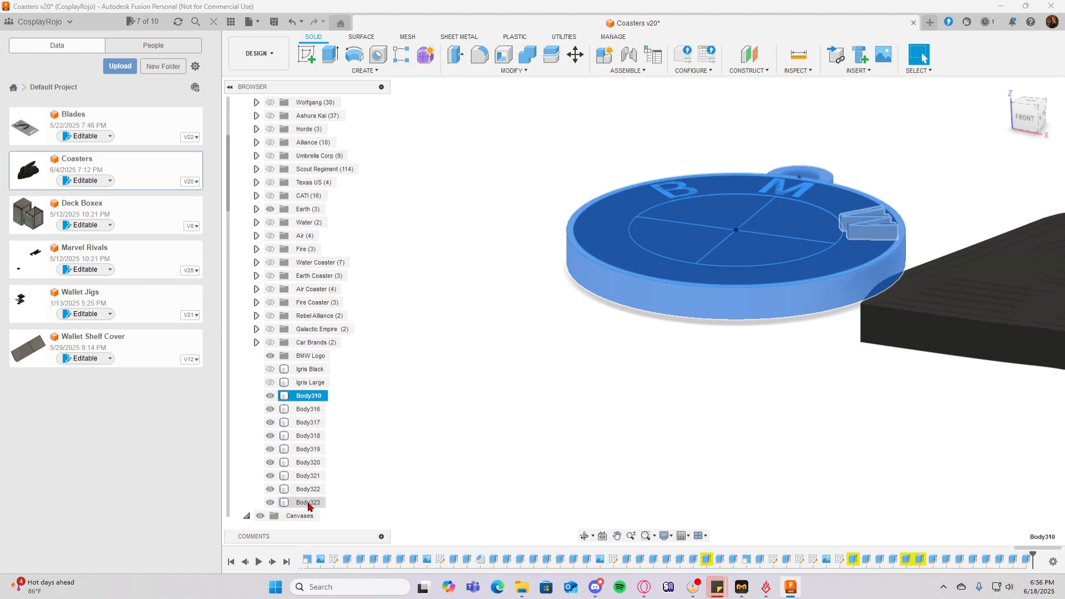
pyautogui.keyDown('shift'); pyautogui.click(309, 505); pyautogui.keyUp('shift')
pyautogui.moveTo(310, 505); pyautogui.dragTo(314, 361)
pyautogui.click(257, 355)
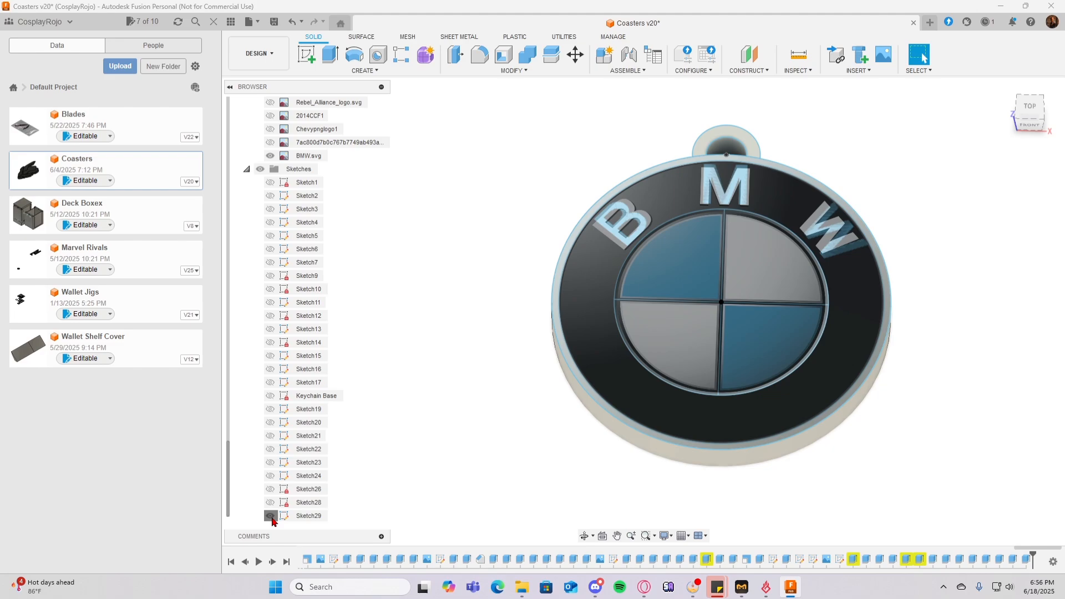
# Hide Sketch29 and check the keychain bodies against the BMW.svg canvas from the top and at an angle.
pyautogui.click(270, 517)
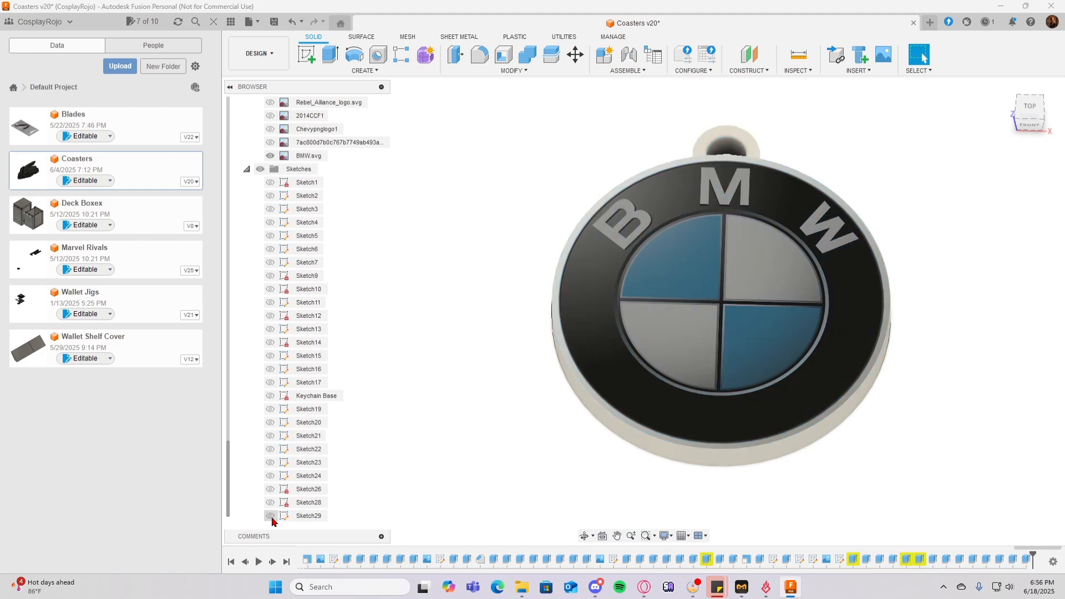
pyautogui.click(1031, 107)
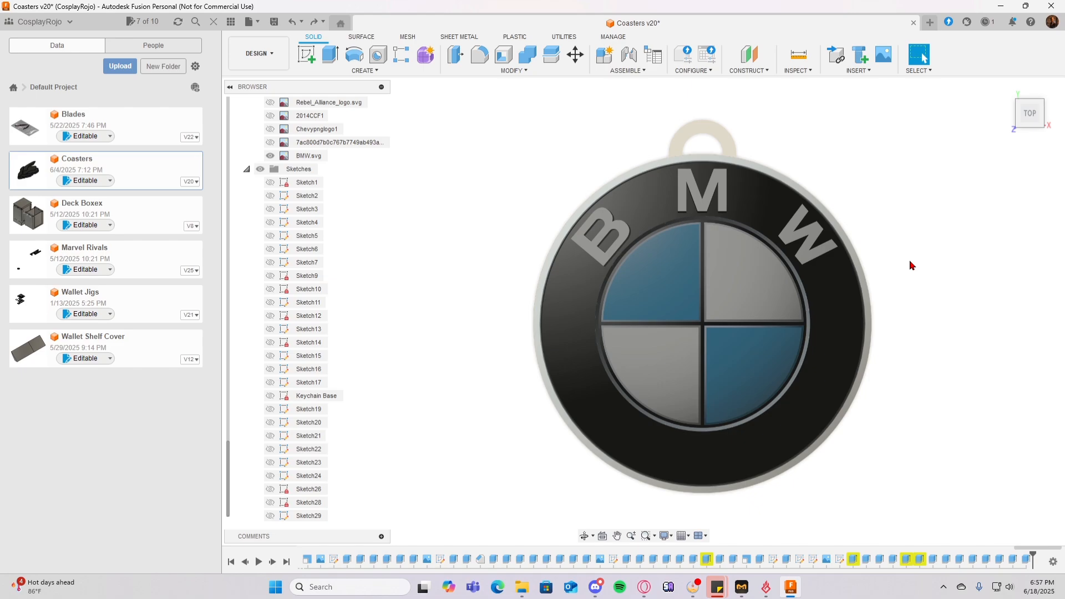
pyautogui.moveTo(499, 155)
pyautogui.keyDown('shift'); pyautogui.mouseDown(button='middle')
pyautogui.moveTo(459, 173)
pyautogui.moveTo(406, 155)
pyautogui.moveTo(429, 175)
pyautogui.mouseUp(button='middle'); pyautogui.keyUp('shift')
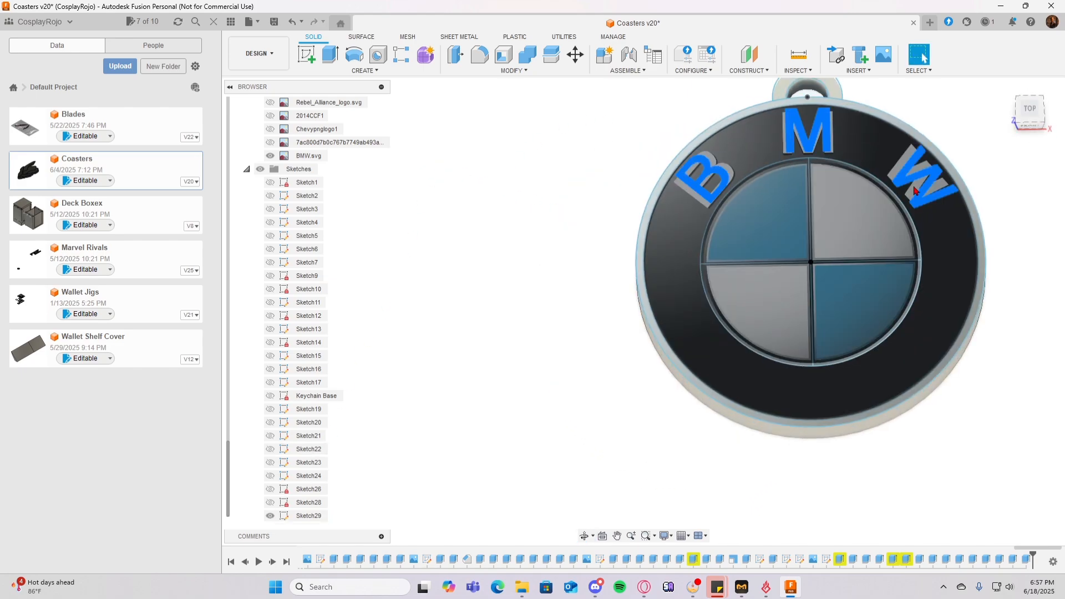
pyautogui.click(270, 517)
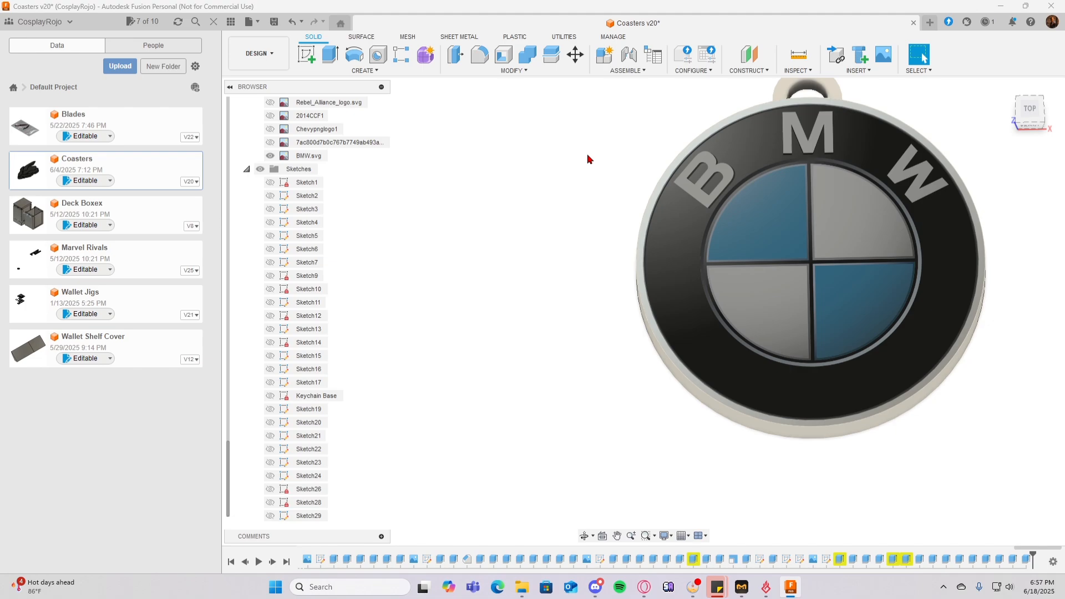
# Apply Plastic - Matte (White) to the lettering and two opposite quadrants, and the blue appearance to the upper-left and lower-right quadrants.
pyautogui.press('a')
pyautogui.moveTo(749, 235); pyautogui.dragTo(569, 257, button='middle')
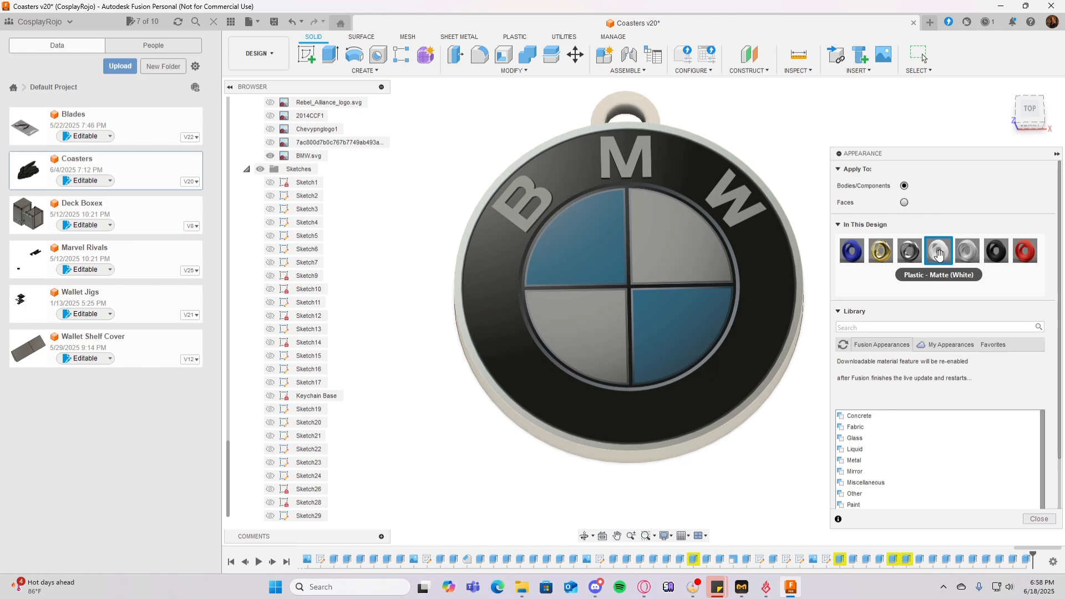
pyautogui.moveTo(938, 254); pyautogui.dragTo(736, 199)
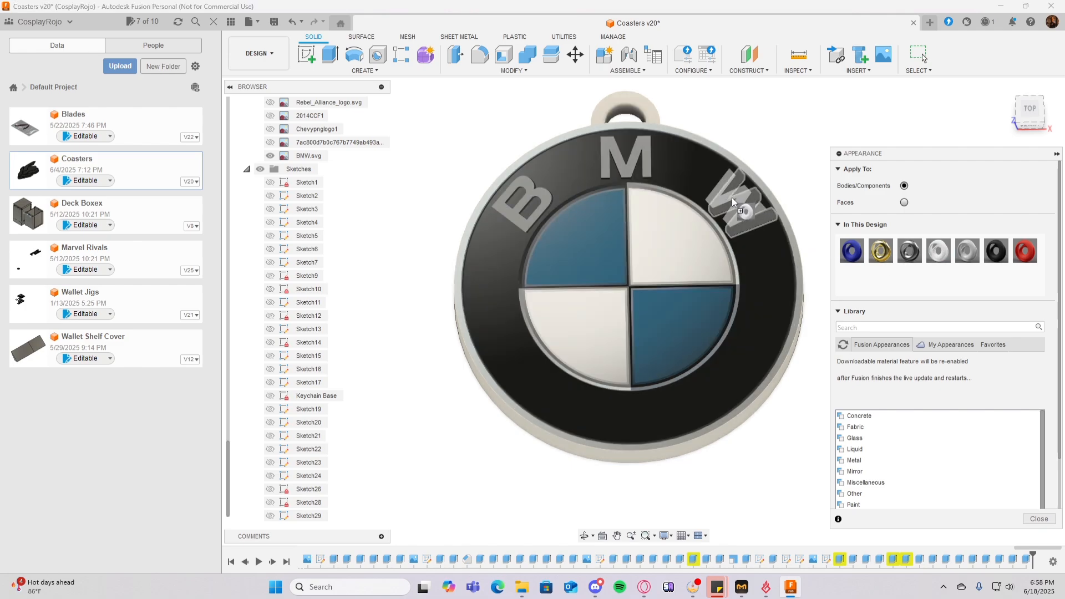
pyautogui.moveTo(911, 251); pyautogui.dragTo(540, 195)
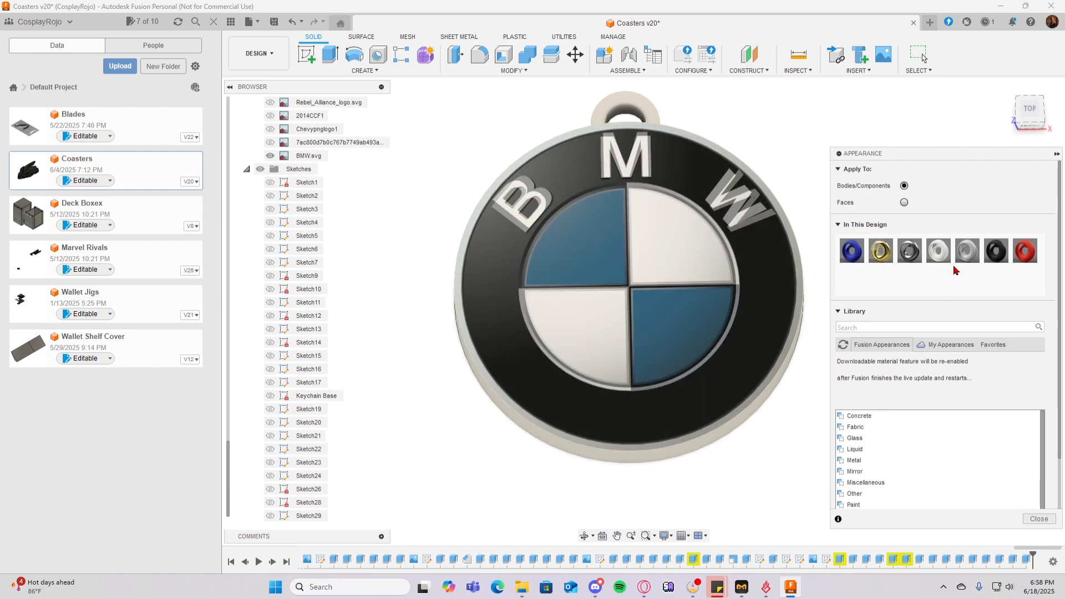
pyautogui.moveTo(852, 251); pyautogui.dragTo(732, 304)
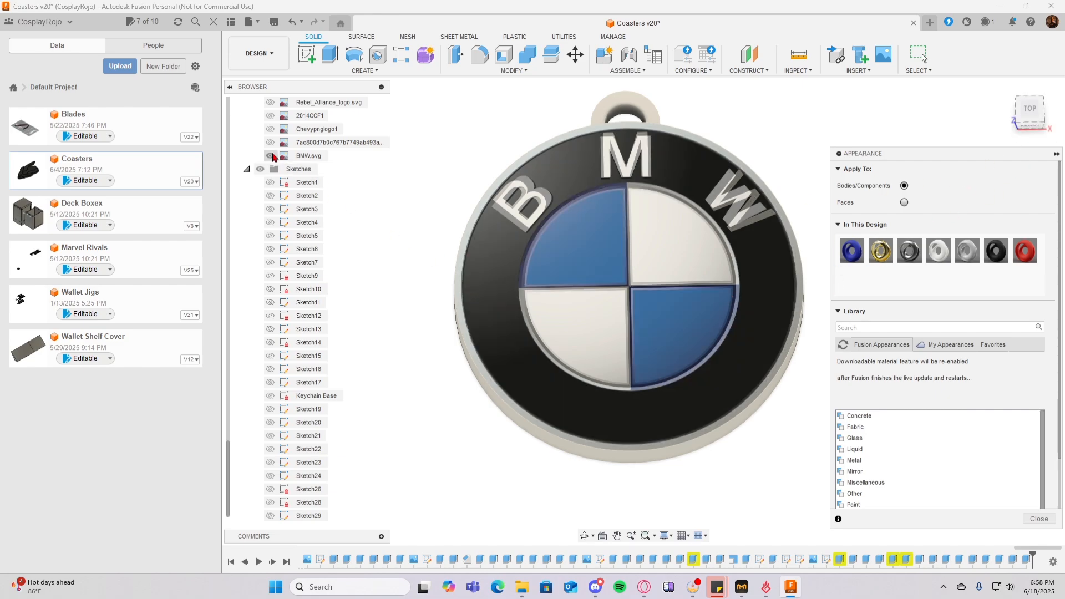
pyautogui.press('Escape')
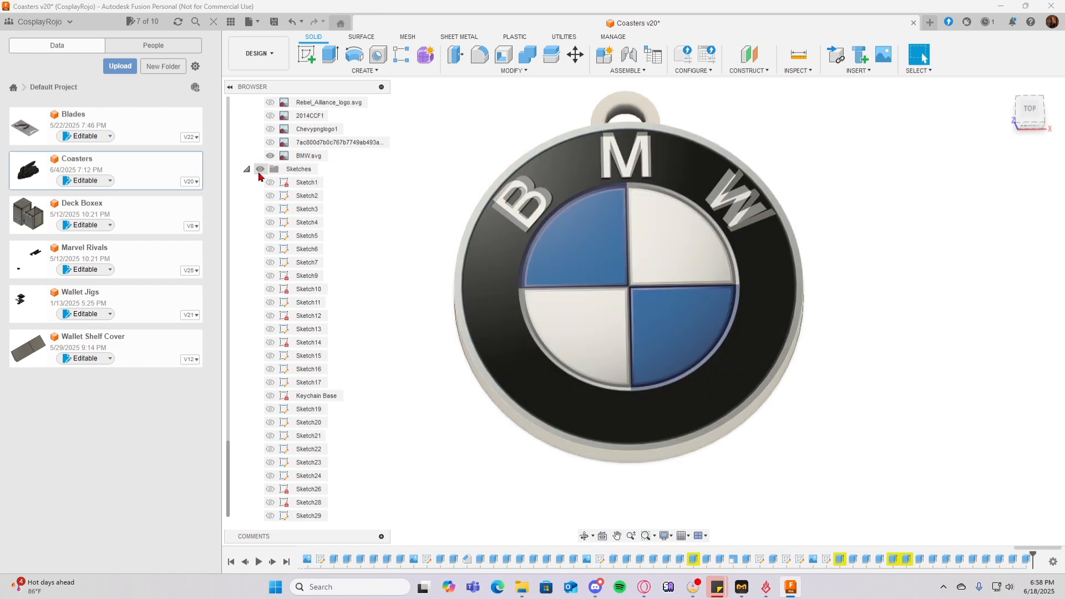
# Hide the BMW.svg canvas and examine the coloured keychain's front and back, along with the bodies in the BMW Logo group.
pyautogui.click(270, 156)
pyautogui.keyDown('shift'); pyautogui.moveTo(377, 261); pyautogui.dragTo(422, 291, button='middle'); pyautogui.keyUp('shift')
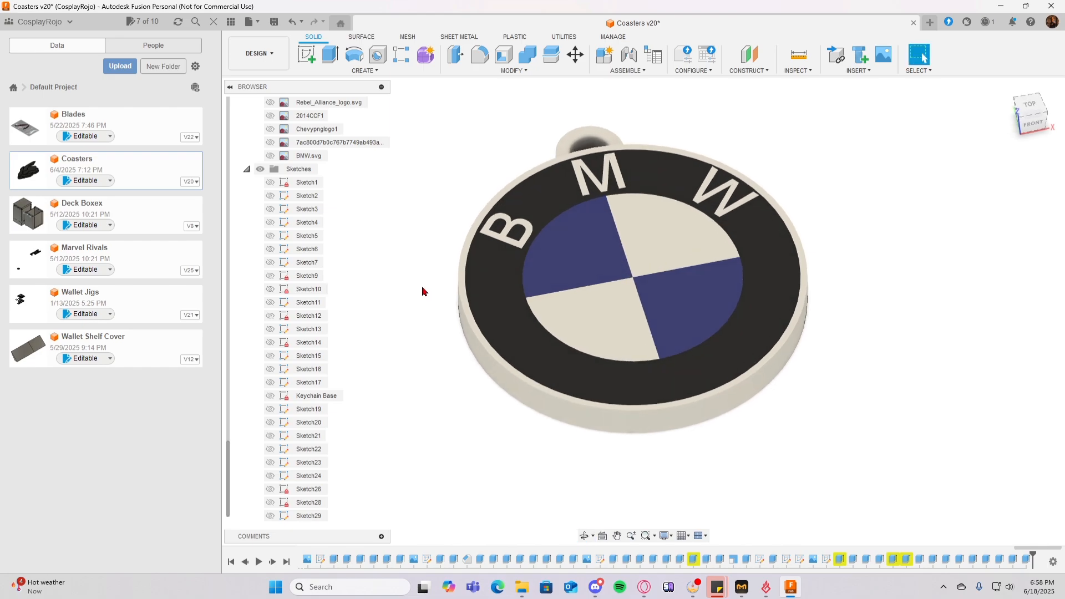
pyautogui.scroll(4, 313, 302)
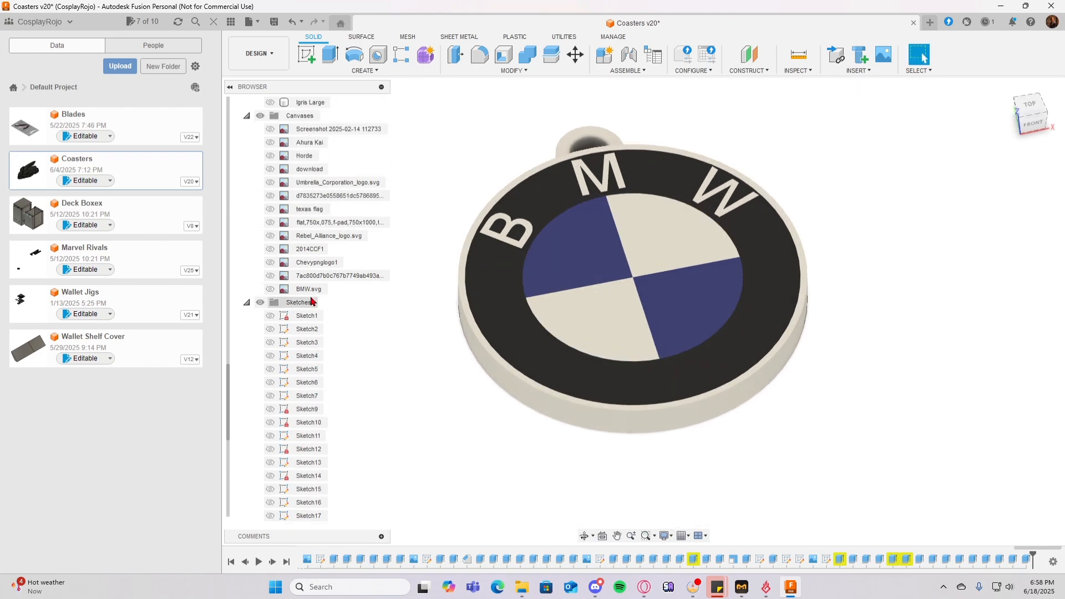
pyautogui.scroll(5, 299, 261)
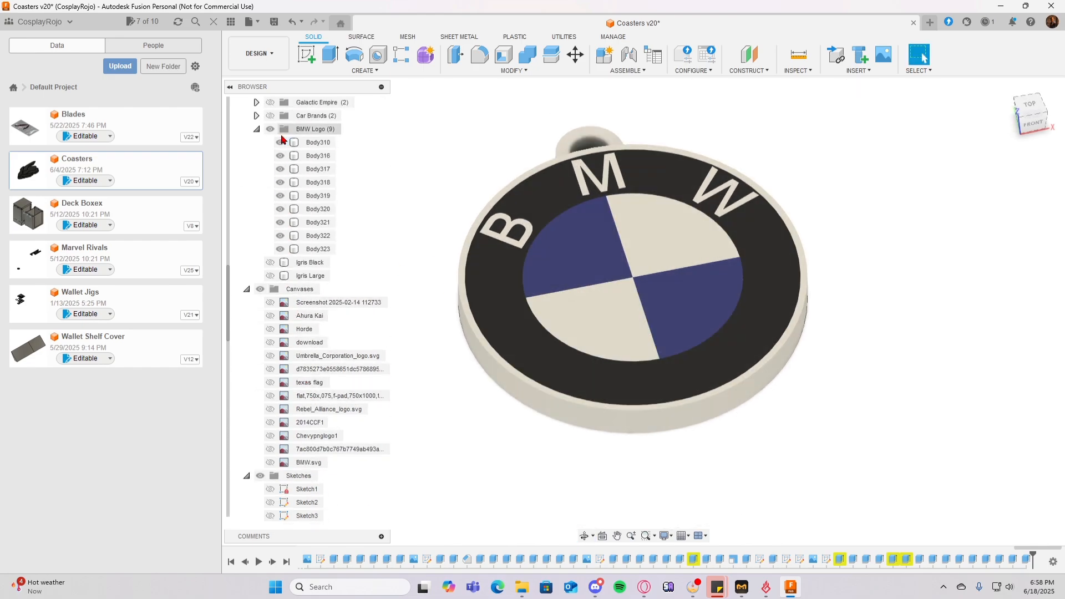
pyautogui.click(302, 129)
pyautogui.moveTo(424, 286); pyautogui.dragTo(416, 197)
pyautogui.press('Escape')
pyautogui.click(279, 142)
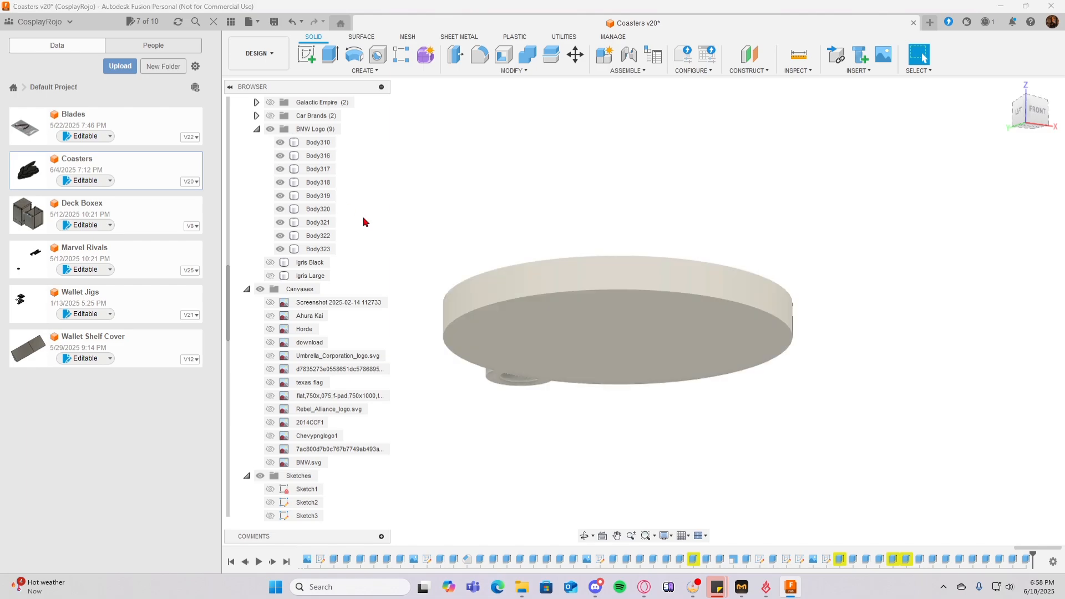
pyautogui.keyDown('shift'); pyautogui.moveTo(364, 220); pyautogui.dragTo(552, 286, button='middle'); pyautogui.keyUp('shift')
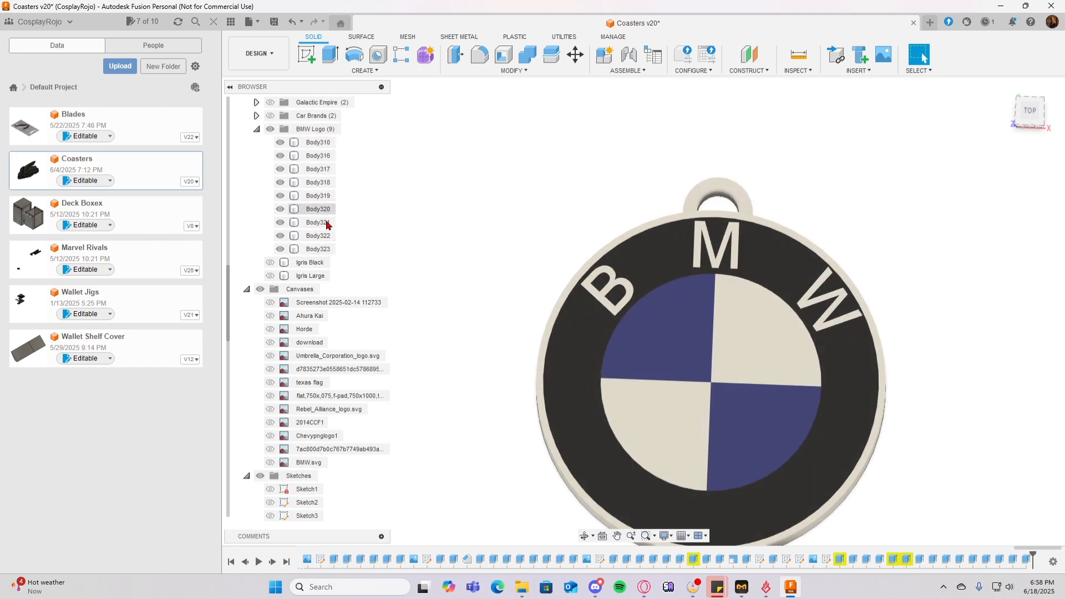
# Export Body310 as a binary STL in millimetres to the local folder P:/My designs/BMW Keychain/parts.
pyautogui.rightClick(323, 144)
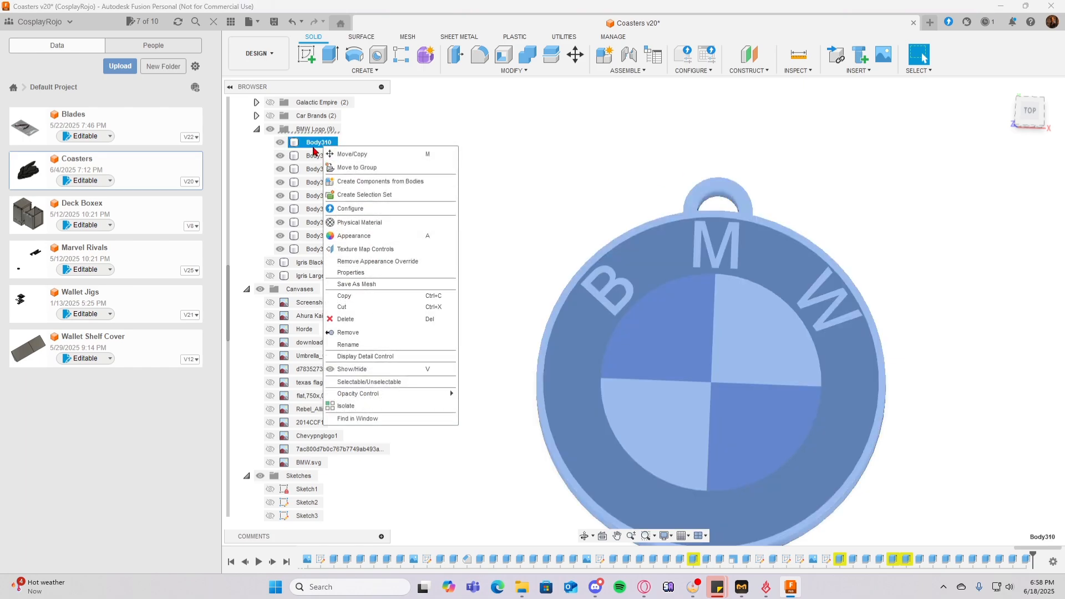
pyautogui.click(377, 285)
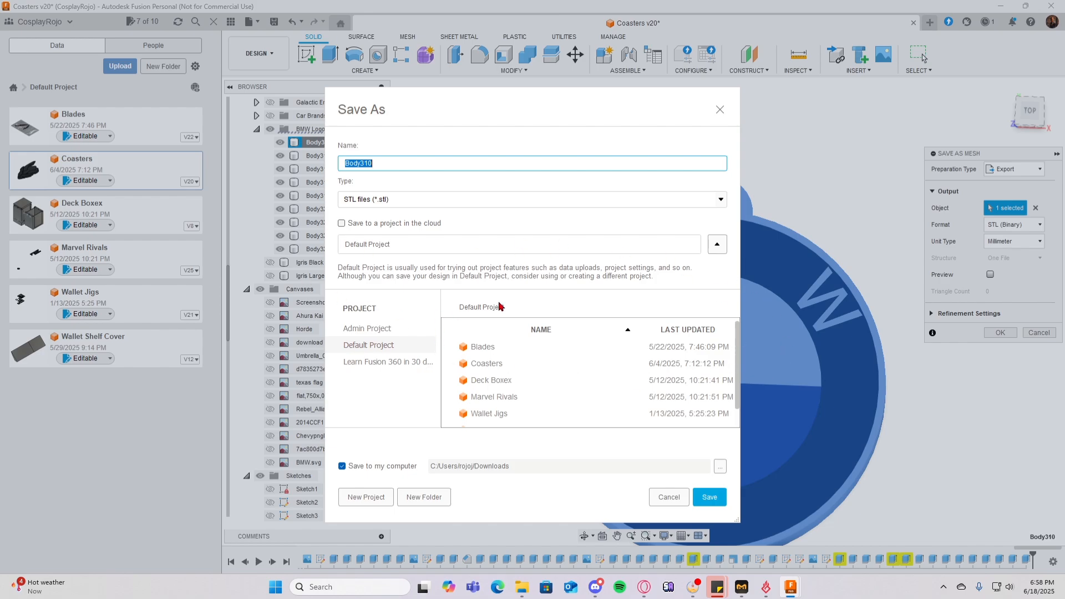
pyautogui.click(716, 245)
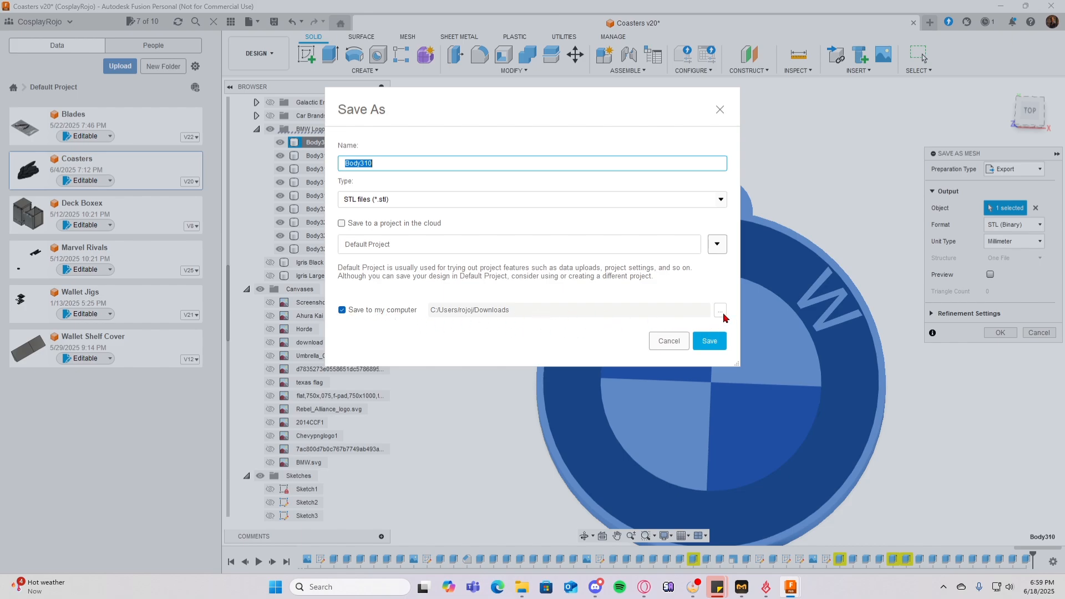
pyautogui.click(720, 311)
pyautogui.scroll(-5, 375, 333)
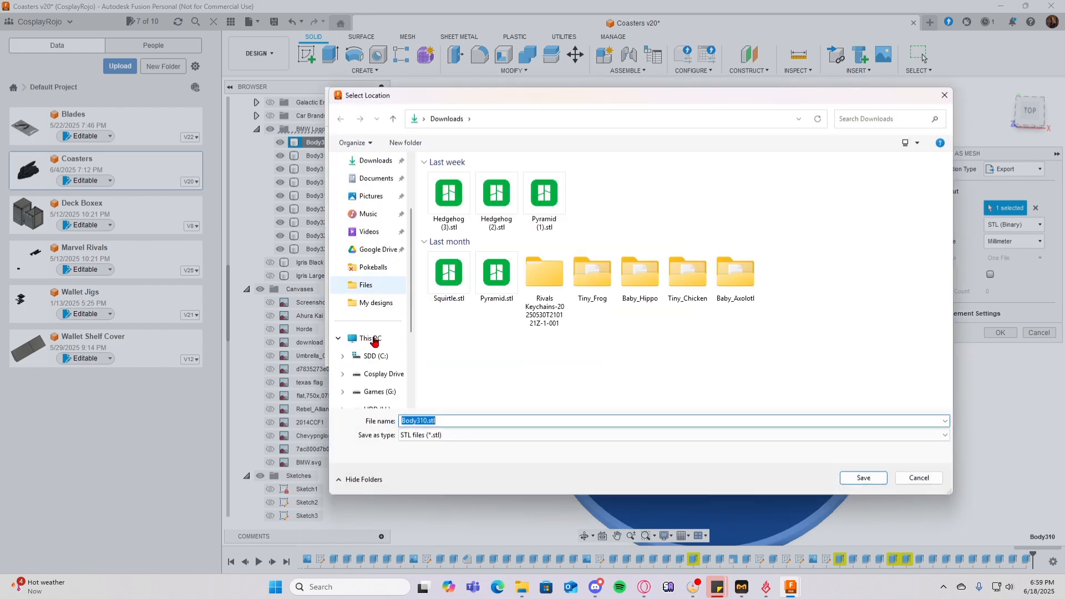
pyautogui.click(383, 338)
pyautogui.click(864, 478)
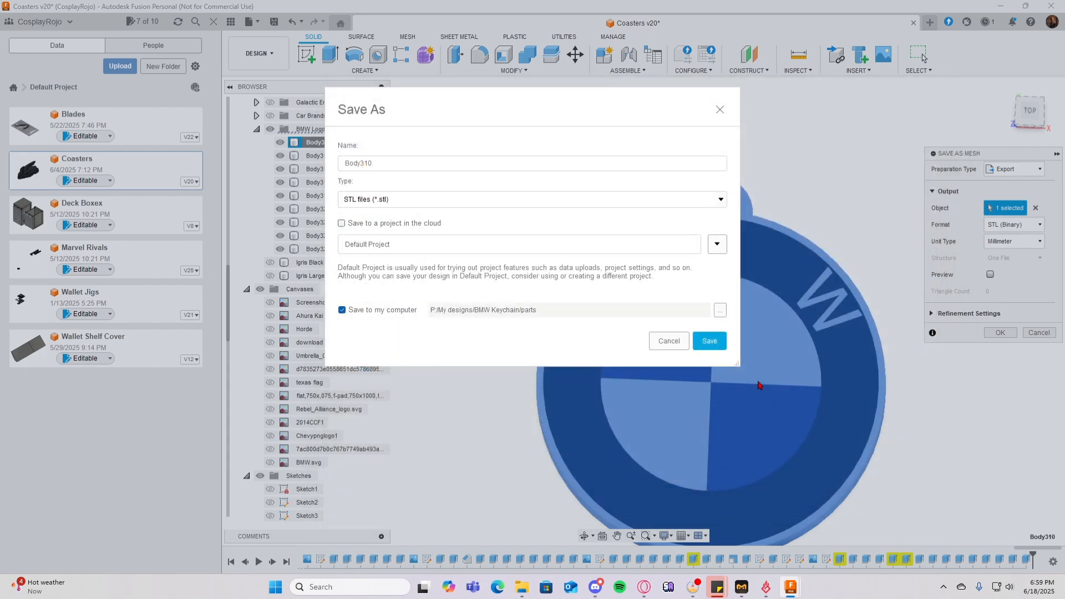
pyautogui.click(716, 342)
# Export Body316 as an STL file named Body316 to the same BMW Keychain/parts folder on the computer.
pyautogui.click(315, 157)
pyautogui.rightClick(315, 164)
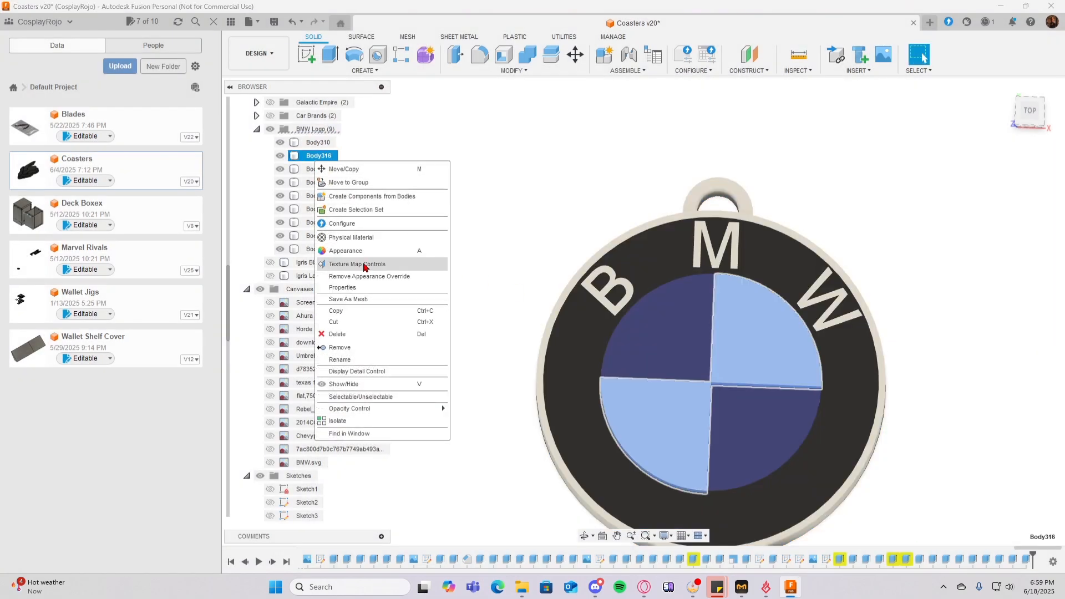
pyautogui.click(416, 293)
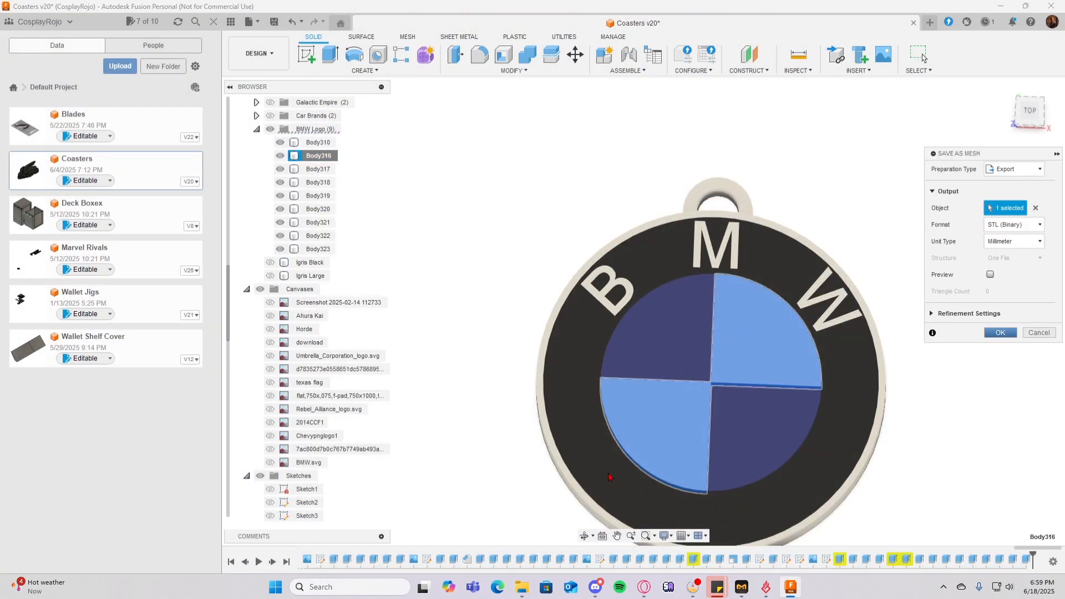
pyautogui.press('Return')
pyautogui.click(718, 244)
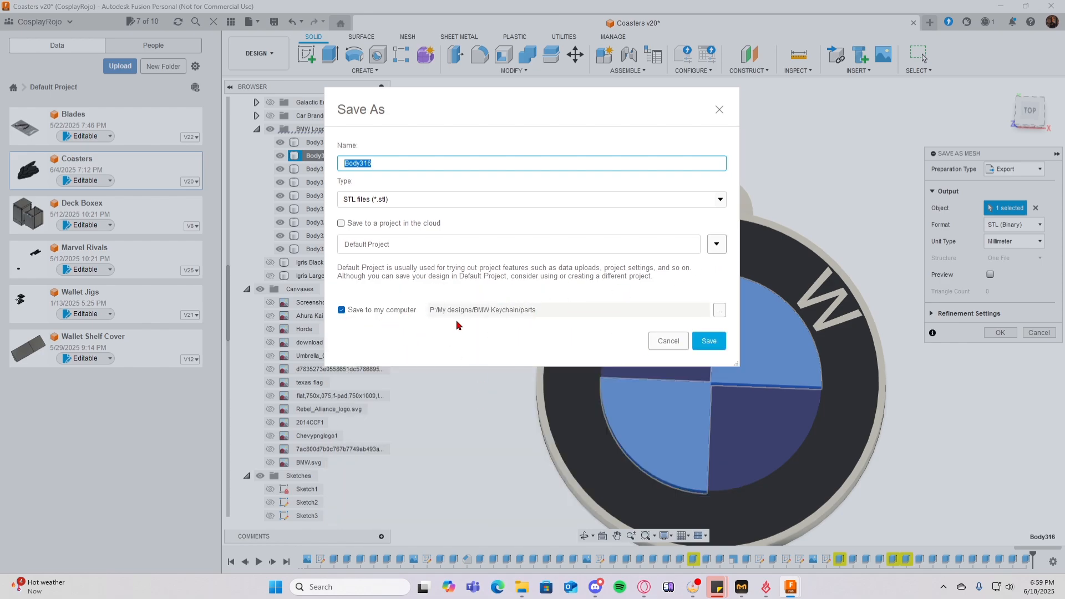
pyautogui.click(711, 342)
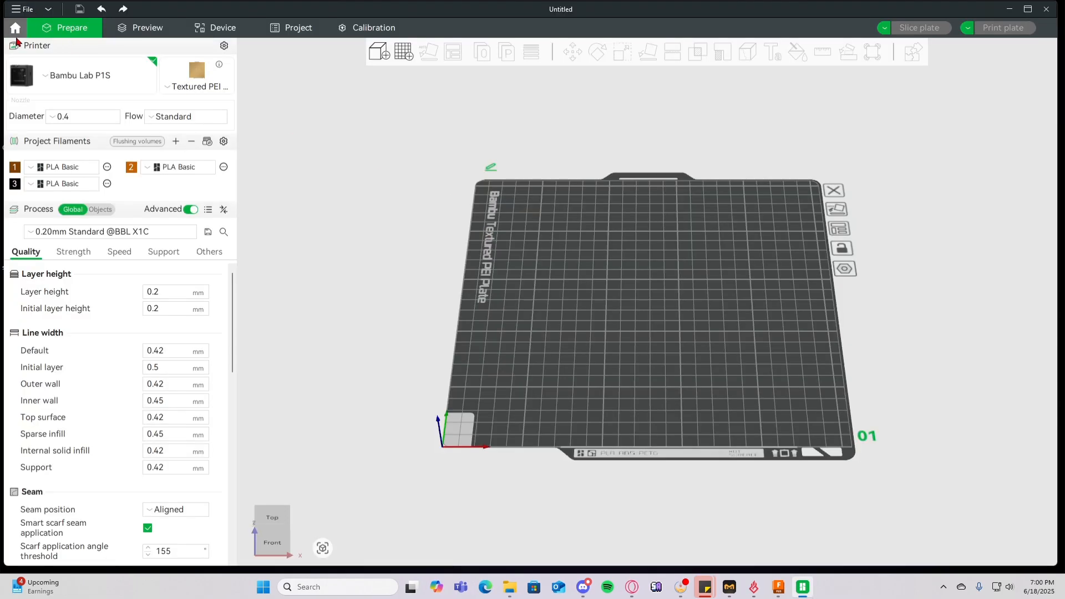
# In Bambu Studio, import Body310.stl and Body316.stl through Body323.stl from the BMW Keychain parts folder as a single object with multiple parts.
pyautogui.click(16, 30)
pyautogui.click(45, 33)
pyautogui.click(378, 57)
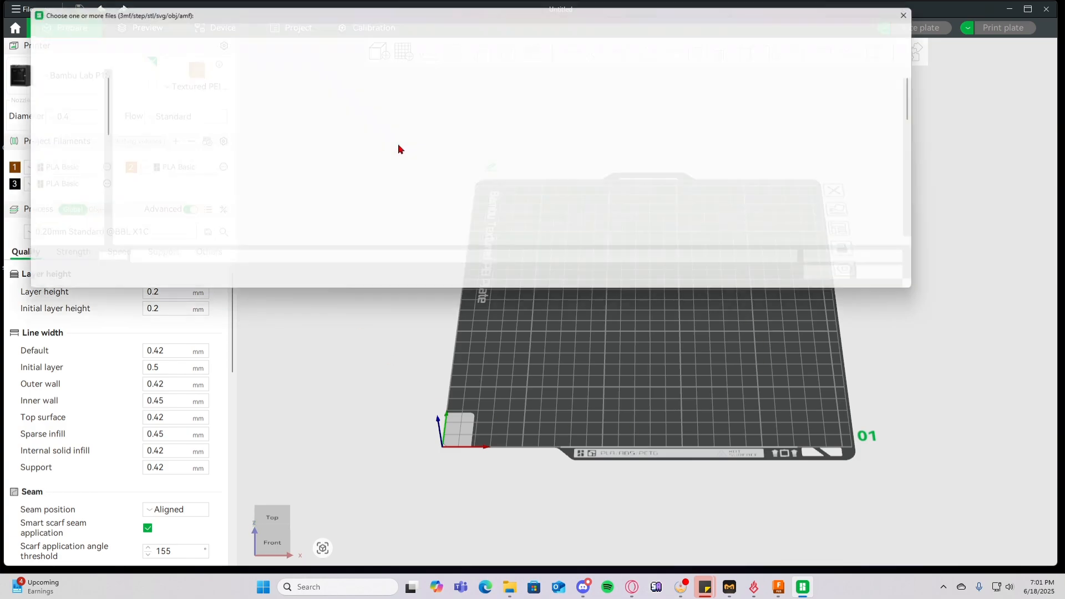
pyautogui.doubleClick(197, 105)
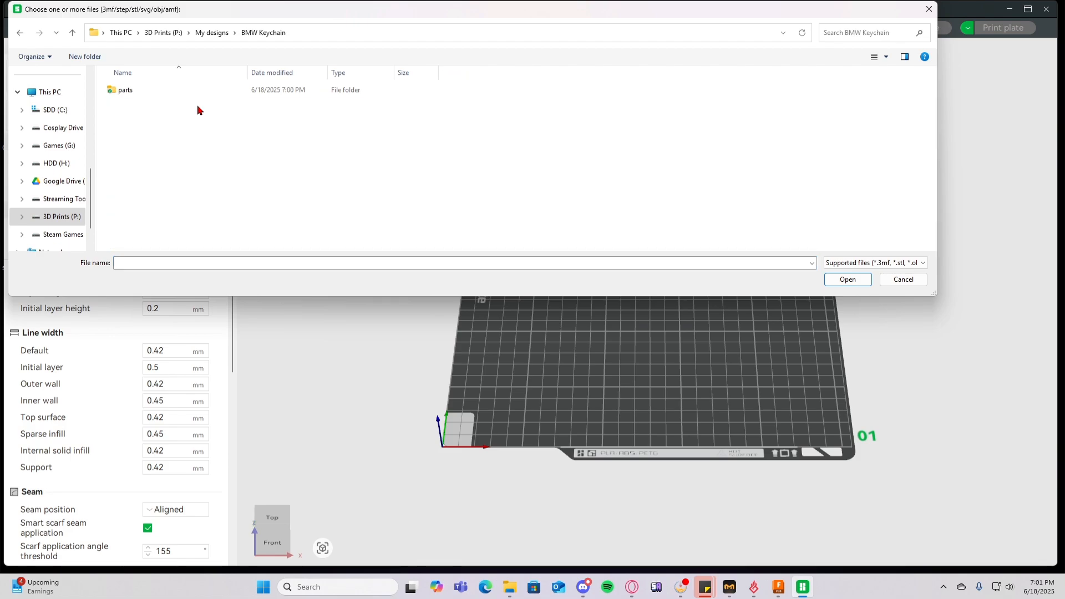
pyautogui.doubleClick(195, 92)
pyautogui.moveTo(340, 236); pyautogui.dragTo(371, 83)
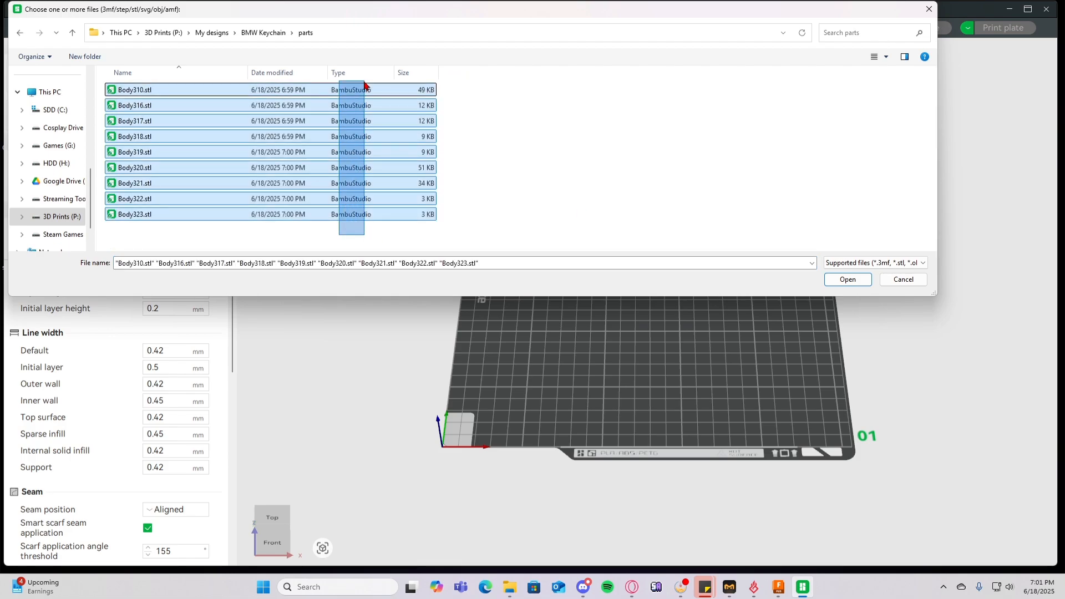
pyautogui.click(848, 279)
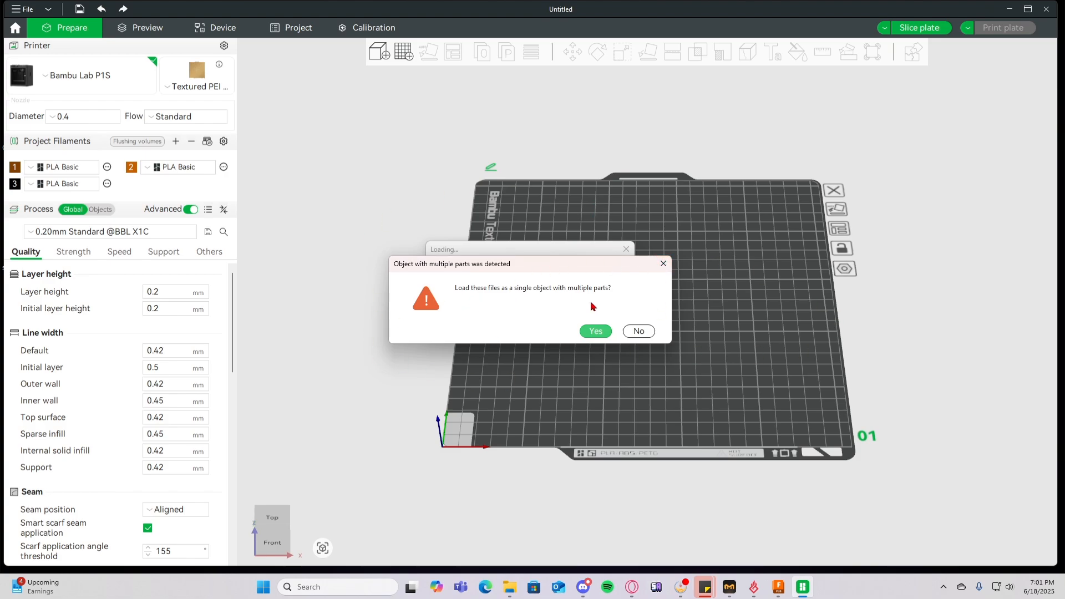
pyautogui.click(597, 331)
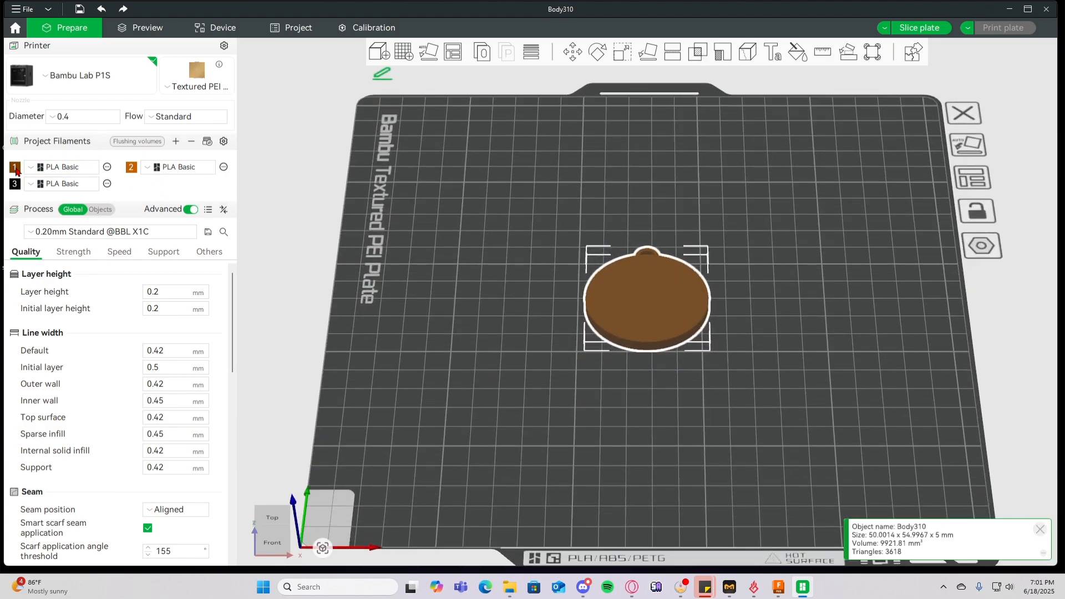
# Set the four PLA Basic filaments to grey, black, blue and white, and show the object's parts list.
pyautogui.click(15, 168)
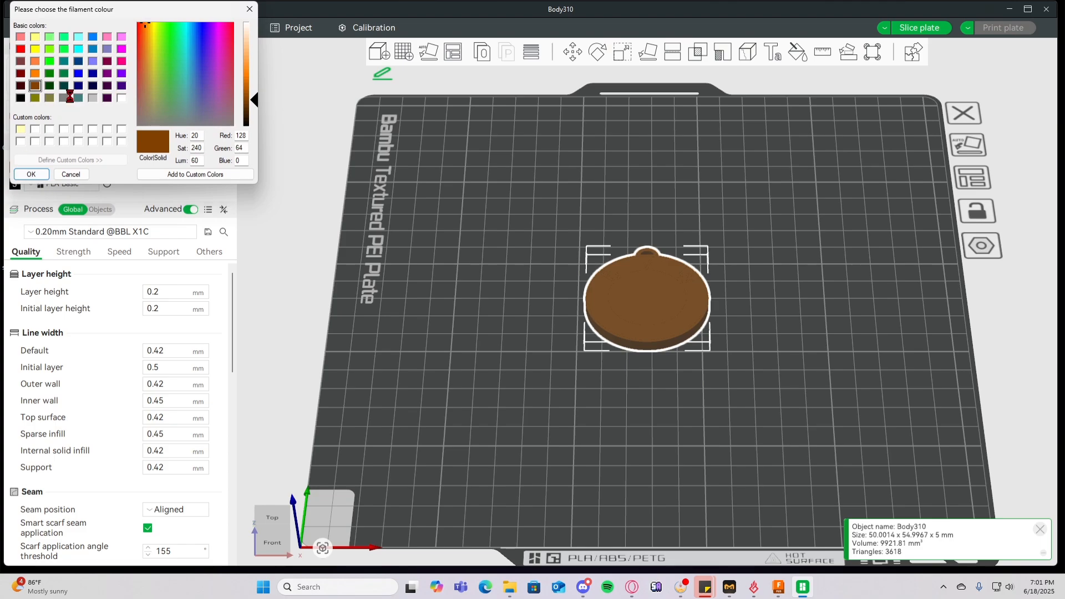
pyautogui.click(19, 100)
pyautogui.click(23, 178)
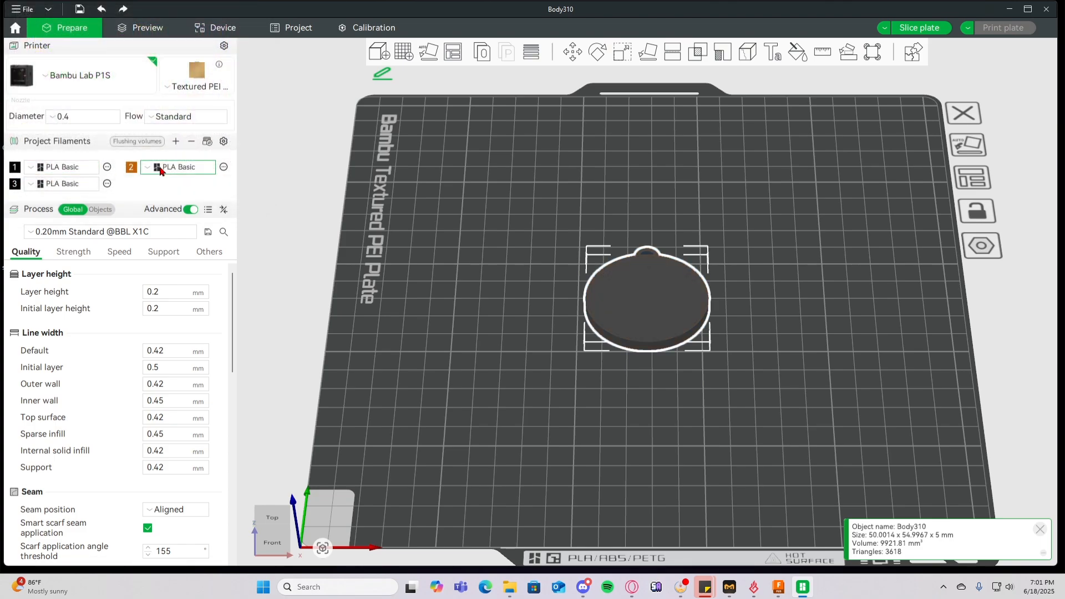
pyautogui.click(110, 216)
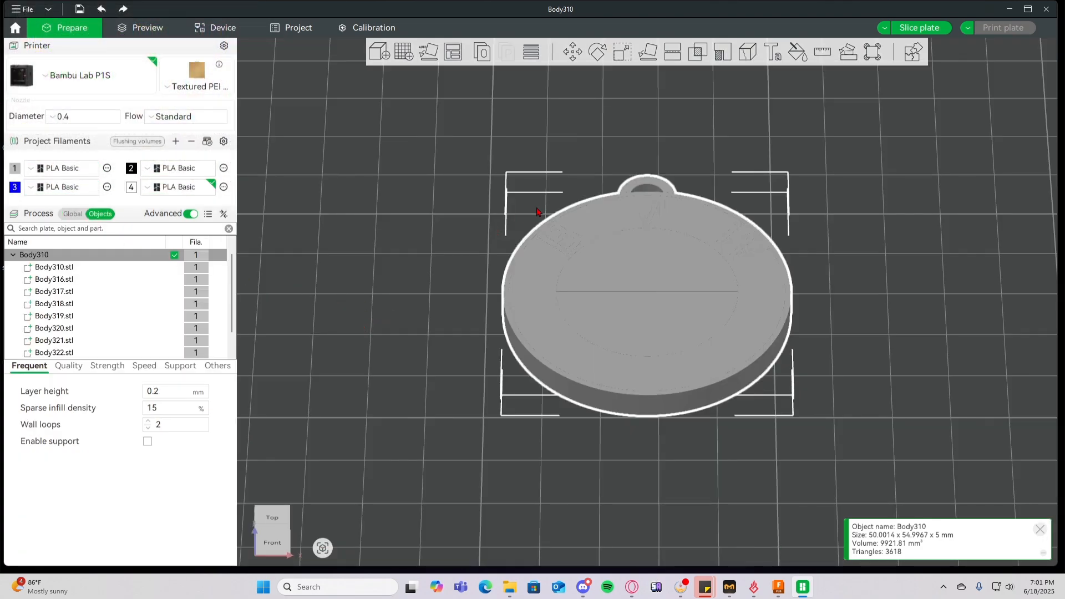
# Colour-paint the ring around the BMW letters with black filament 2 using the Fill tool with edge detection.
pyautogui.click(797, 51)
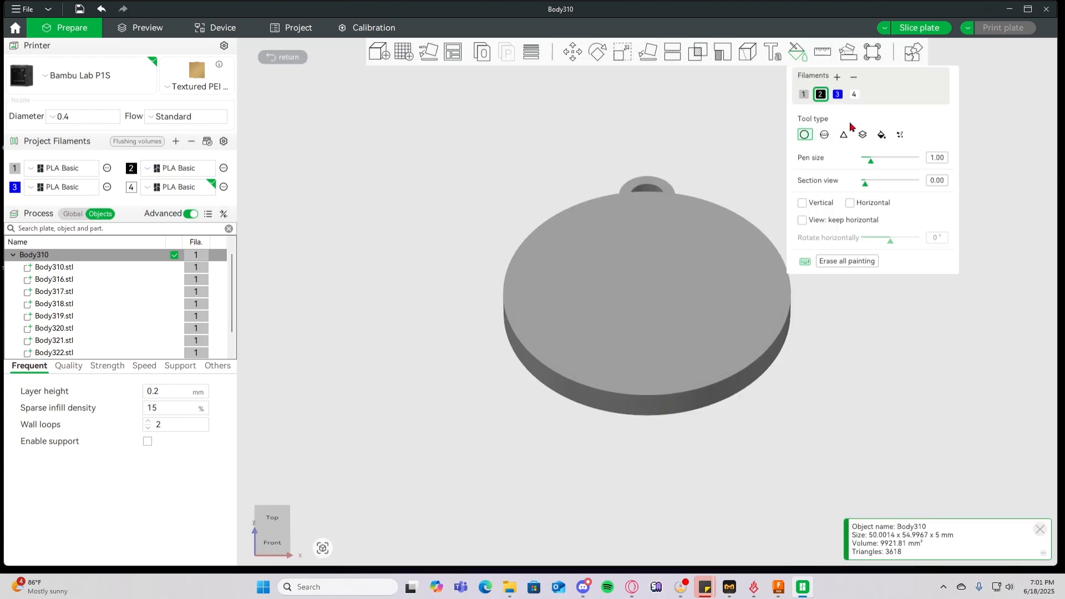
pyautogui.click(882, 134)
pyautogui.click(746, 286)
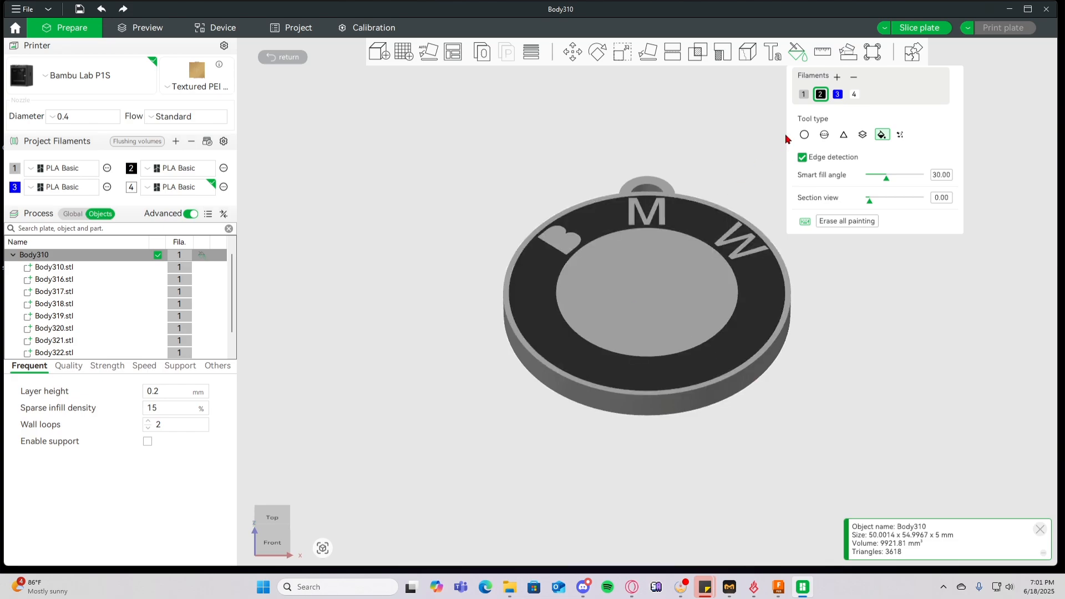
pyautogui.click(797, 52)
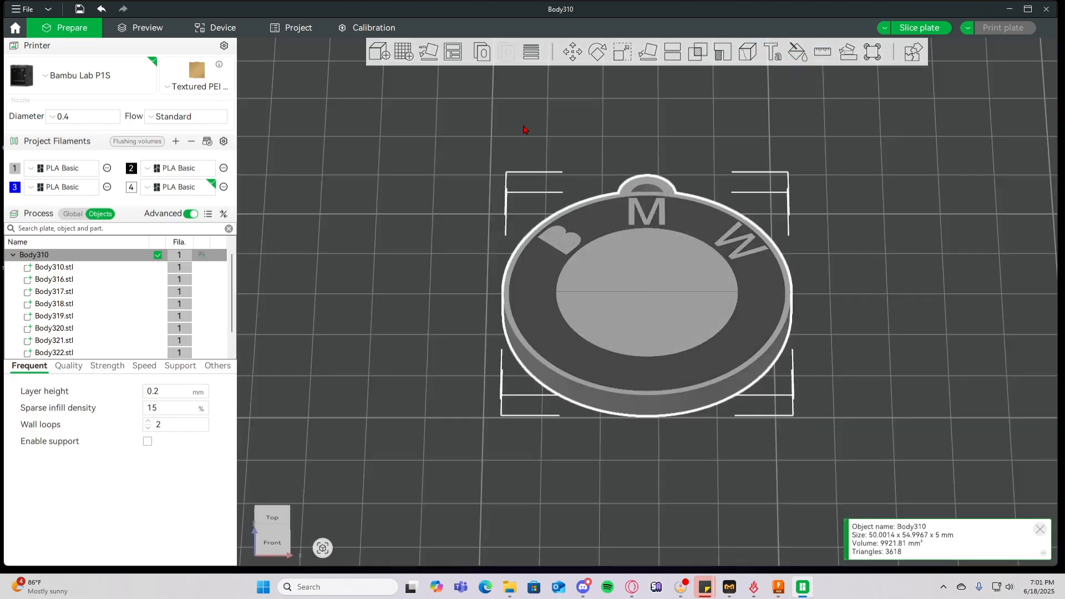
# Assign white filament 4 to Body316.stl and blue filament 3 to Body317.stl, the two pairs of logo quadrants.
pyautogui.click(118, 268)
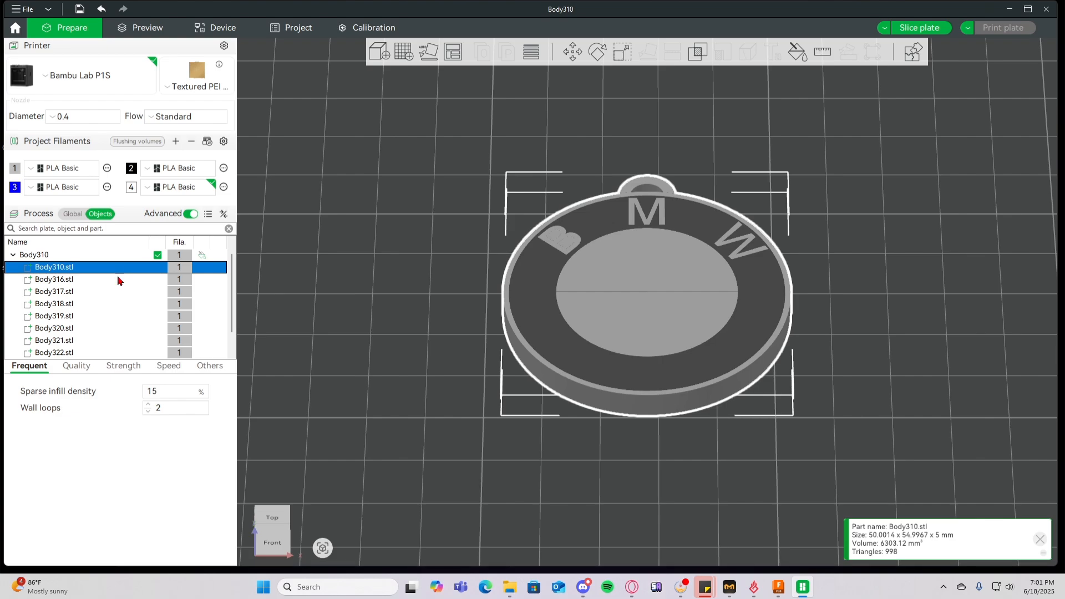
pyautogui.click(84, 284)
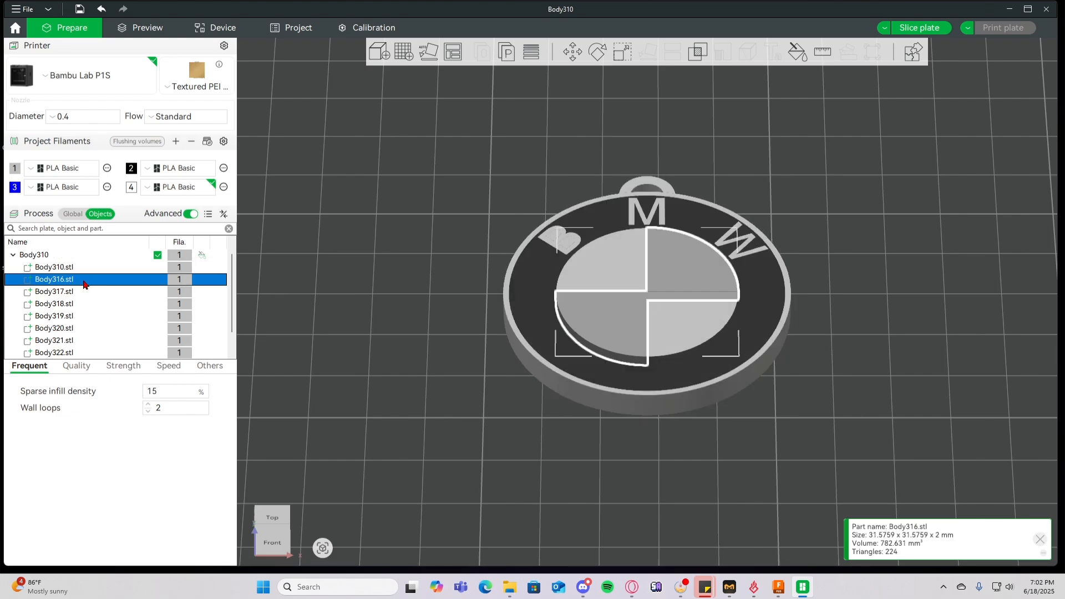
pyautogui.click(187, 288)
pyautogui.hotkey('ctrl', 'z')
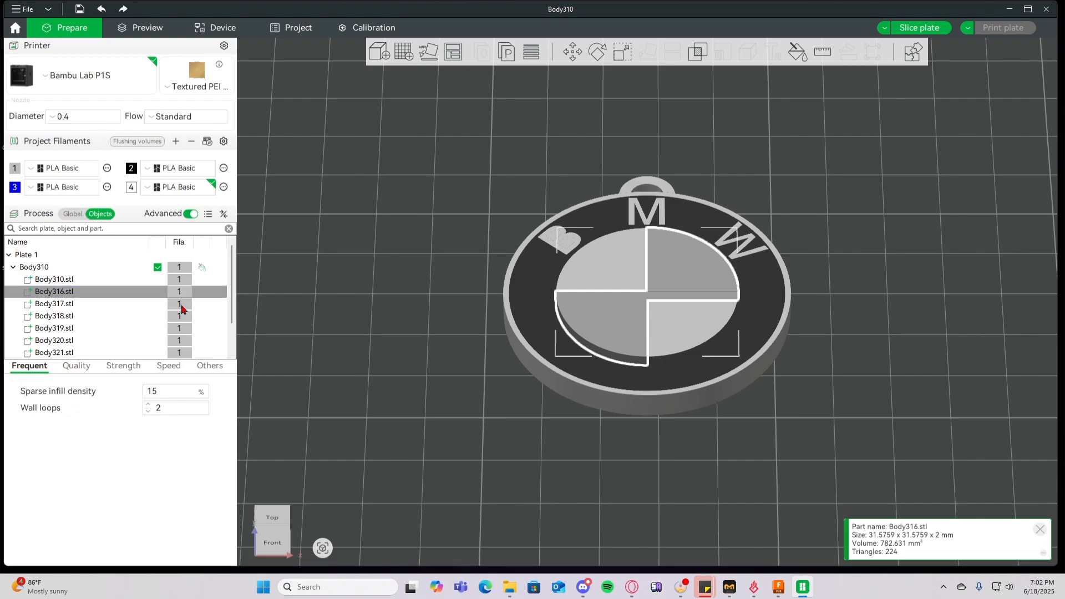
pyautogui.click(182, 292)
pyautogui.click(183, 293)
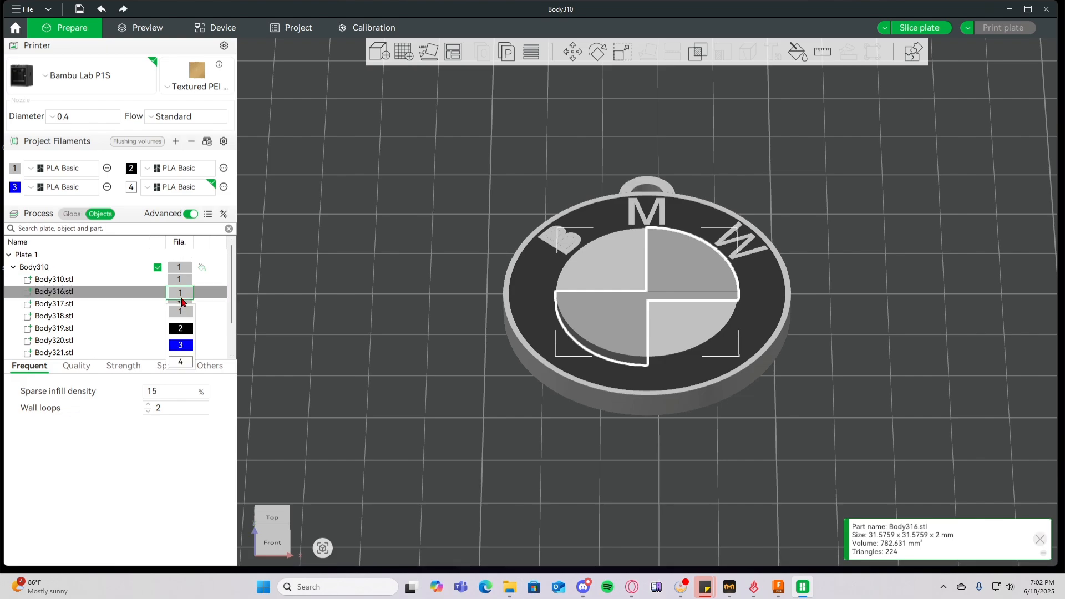
pyautogui.click(180, 361)
pyautogui.click(177, 306)
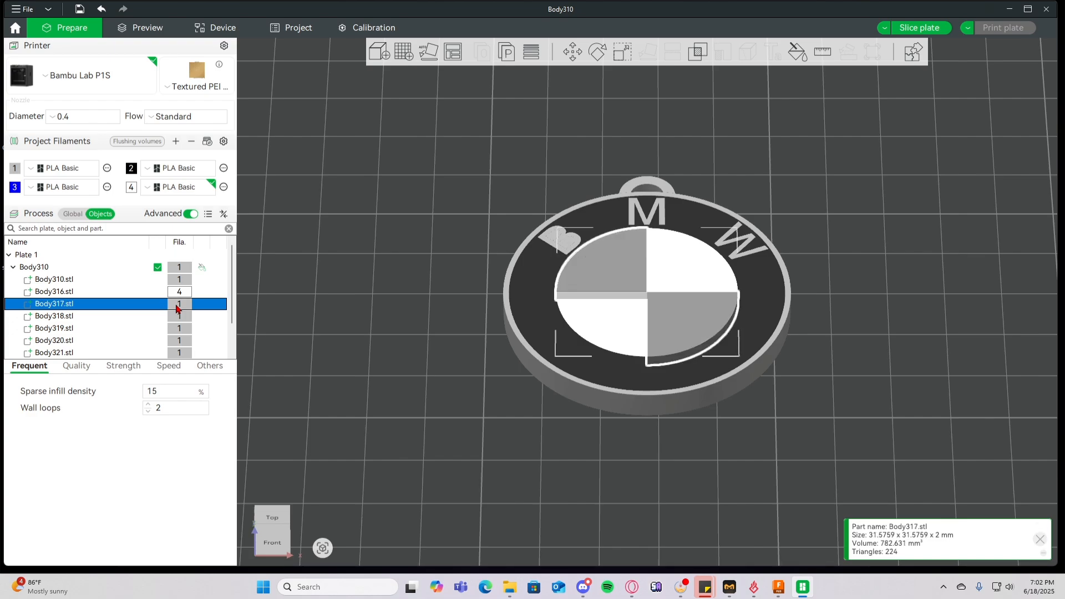
pyautogui.click(177, 305)
pyautogui.click(190, 360)
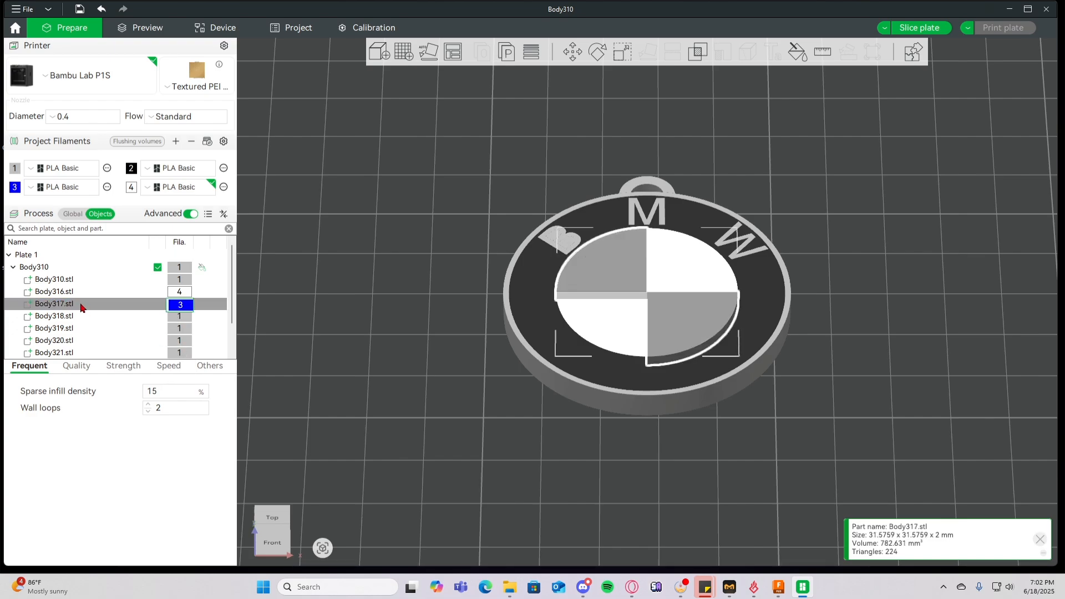
# Assign black filament 2 to the parts Body318.stl and Body319.stl.
pyautogui.click(125, 315)
pyautogui.click(180, 316)
pyautogui.click(180, 350)
pyautogui.click(181, 331)
pyautogui.click(180, 362)
# Assign white filament 4 to the lettering parts Body320.stl, Body321.stl, Body322.stl and Body323.stl.
pyautogui.click(365, 336)
pyautogui.moveTo(365, 336); pyautogui.dragTo(370, 348, button='middle')
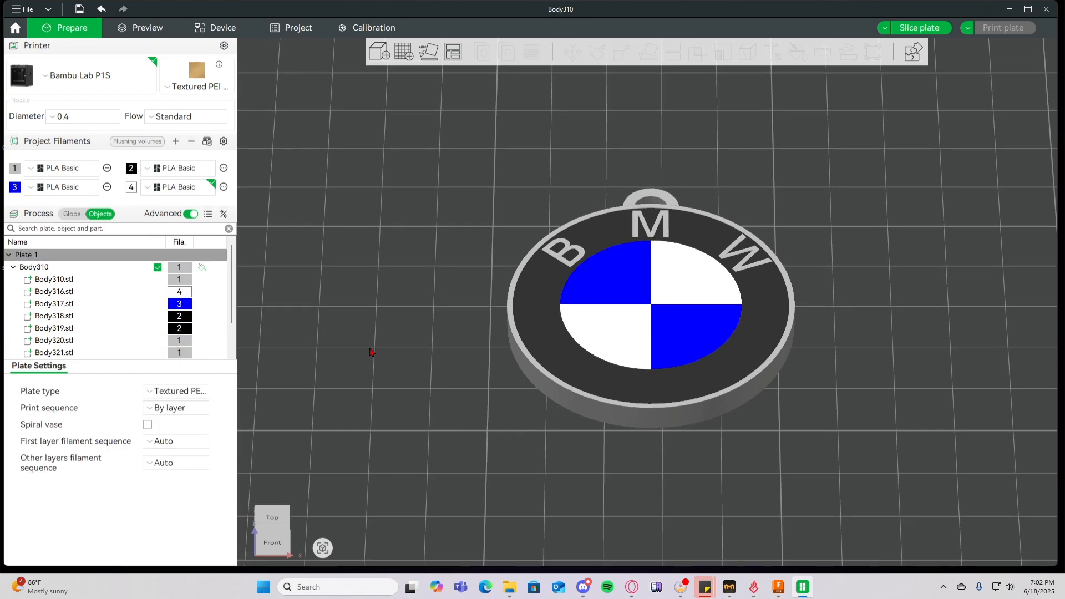
pyautogui.moveTo(371, 353); pyautogui.dragTo(371, 386)
pyautogui.click(175, 342)
pyautogui.click(180, 410)
pyautogui.click(183, 353)
pyautogui.click(180, 410)
pyautogui.click(179, 354)
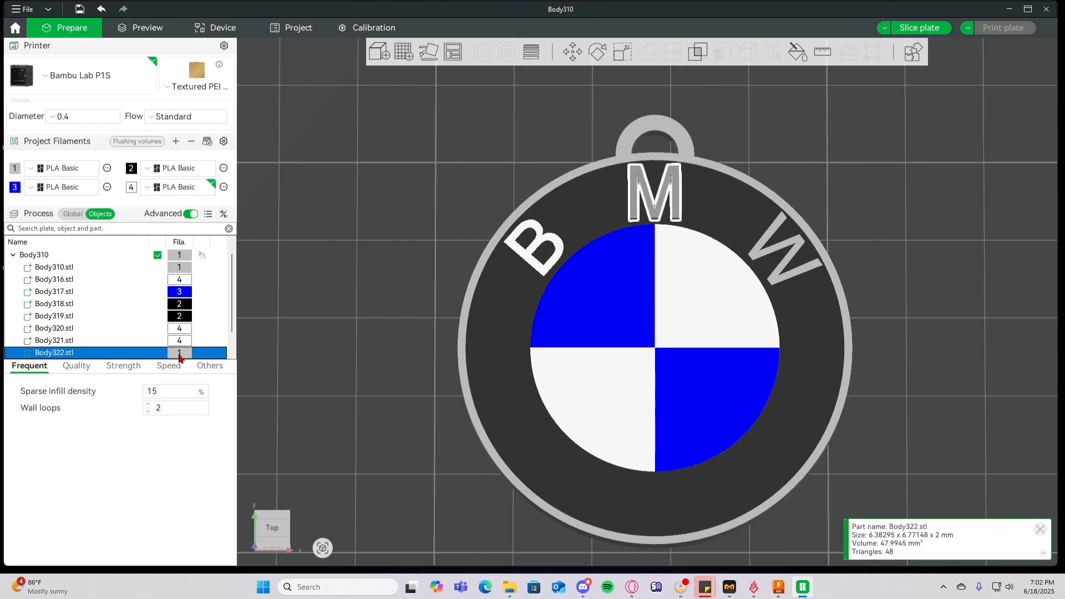
pyautogui.click(180, 409)
pyautogui.click(181, 353)
pyautogui.click(181, 409)
pyautogui.click(421, 370)
# Examine the coloured keychain on the plate from above, from the side and at an angle.
pyautogui.scroll(-3, 432, 369)
pyautogui.scroll(4, 514, 381)
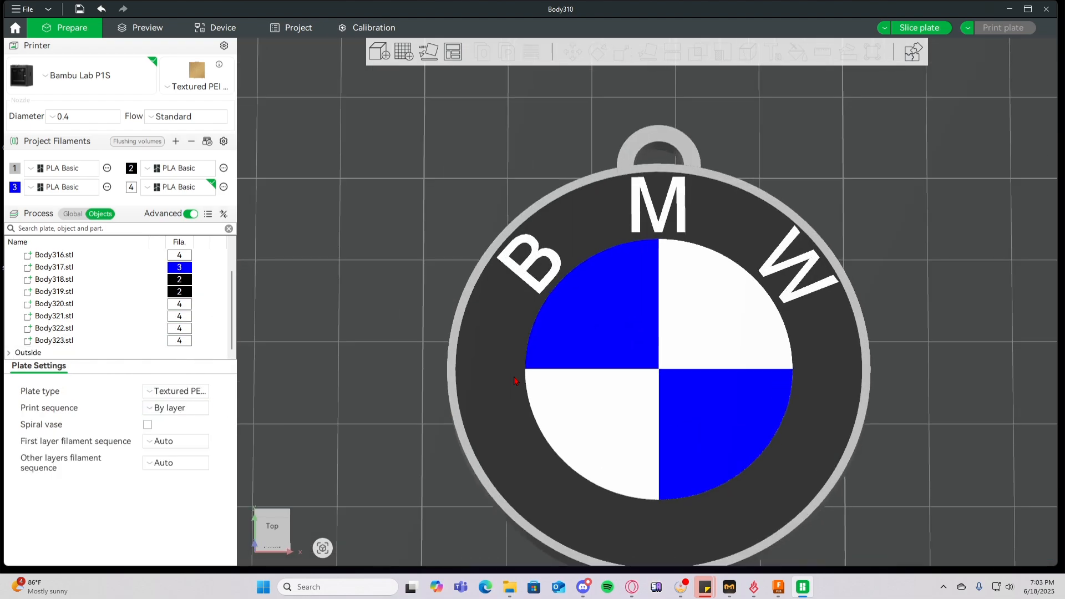
pyautogui.moveTo(365, 209); pyautogui.dragTo(295, 216)
pyautogui.moveTo(796, 494); pyautogui.dragTo(800, 438)
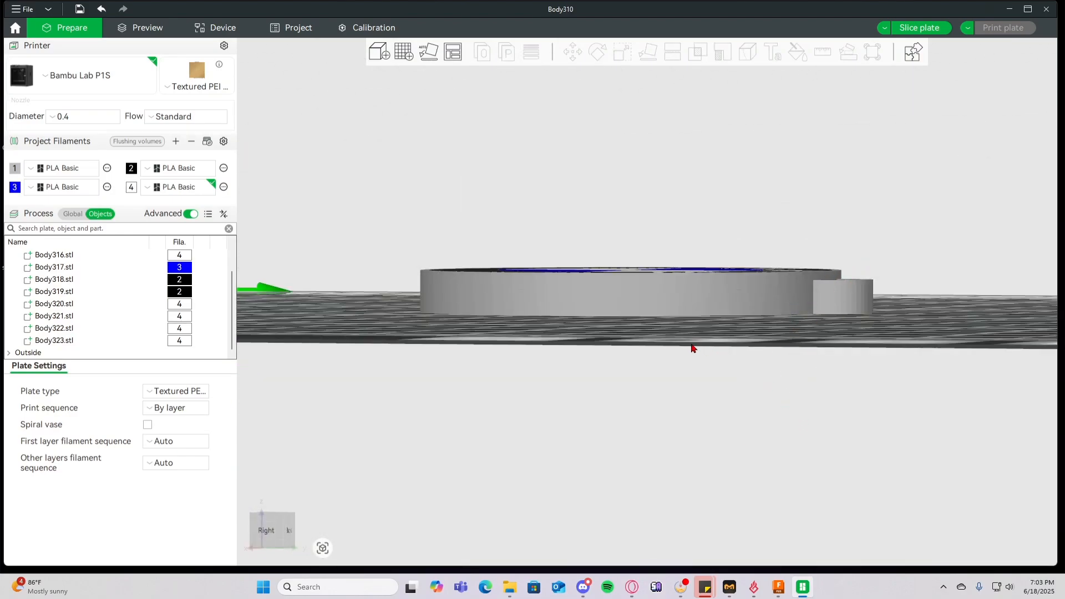
pyautogui.moveTo(693, 348); pyautogui.dragTo(877, 308)
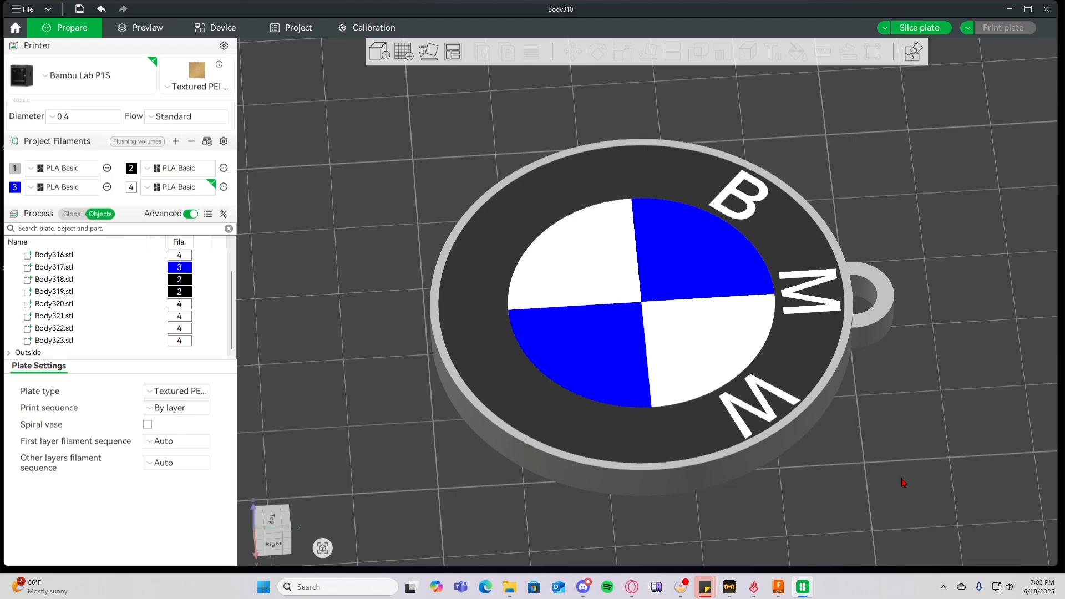
# Slice the plate and open its print job, keeping Vivi as the target printer.
pyautogui.scroll(-10, 878, 415)
pyautogui.moveTo(872, 391); pyautogui.dragTo(838, 436)
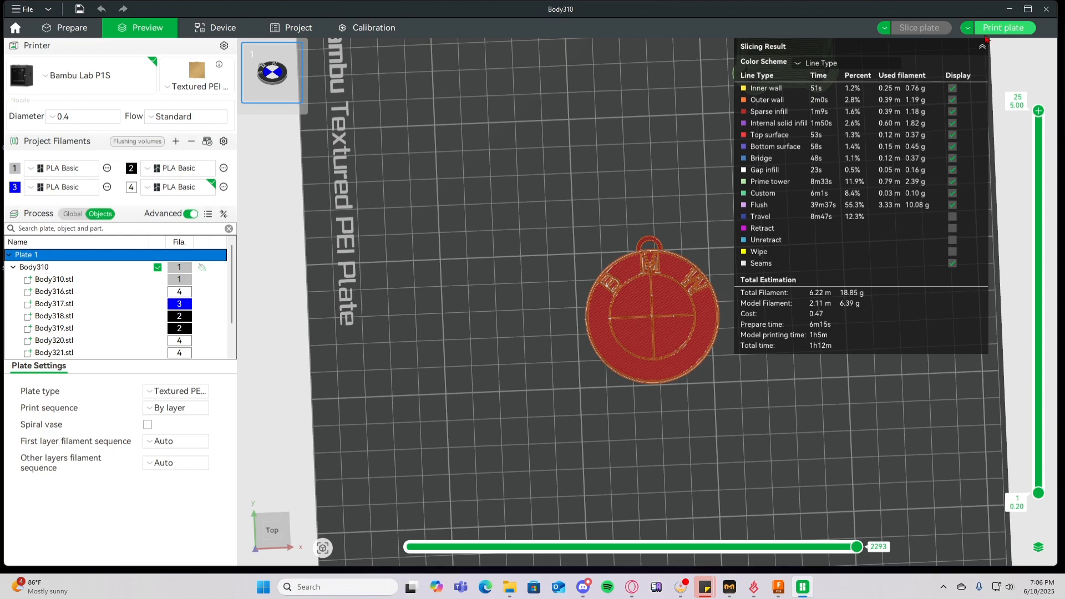
pyautogui.click(997, 31)
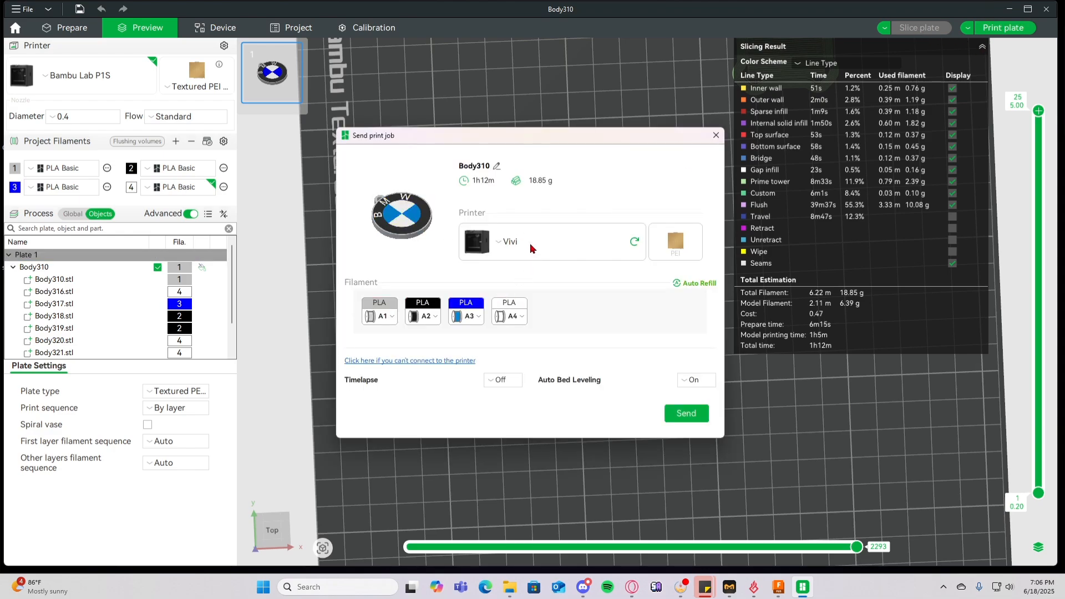
pyautogui.click(532, 246)
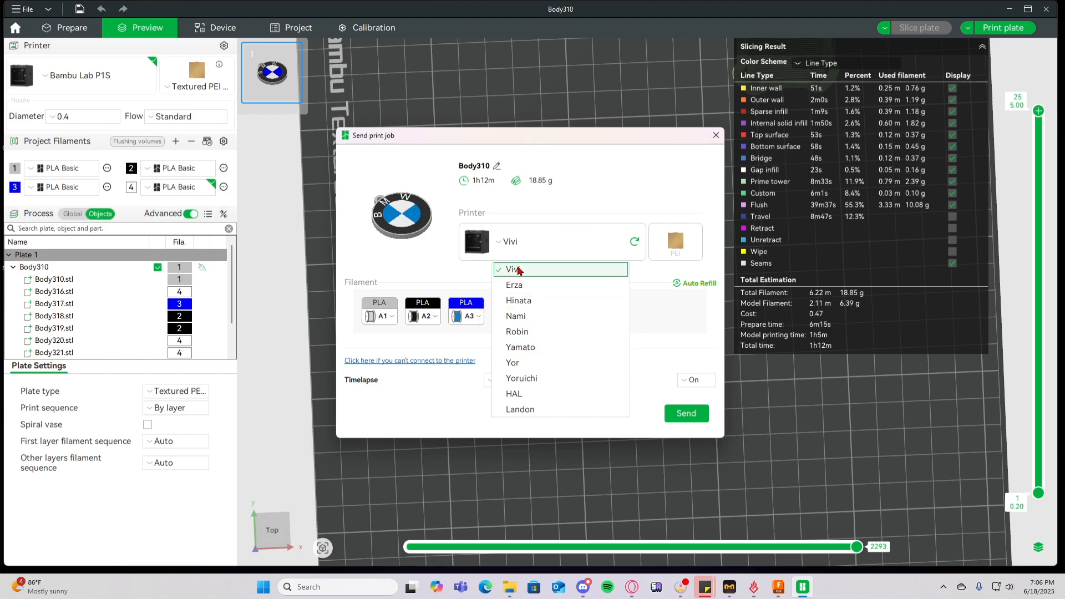
pyautogui.click(533, 256)
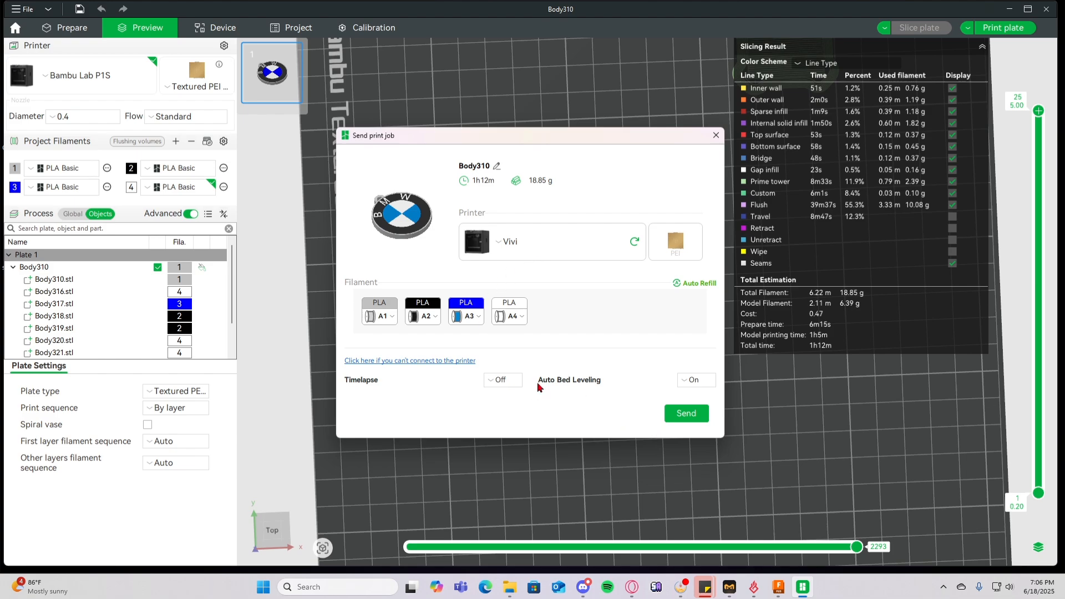
# Remap the print job's filaments to other AMS slots: grey to A2, black to A1, blue to A4 and white to A3.
pyautogui.click(380, 314)
pyautogui.click(415, 404)
pyautogui.click(427, 321)
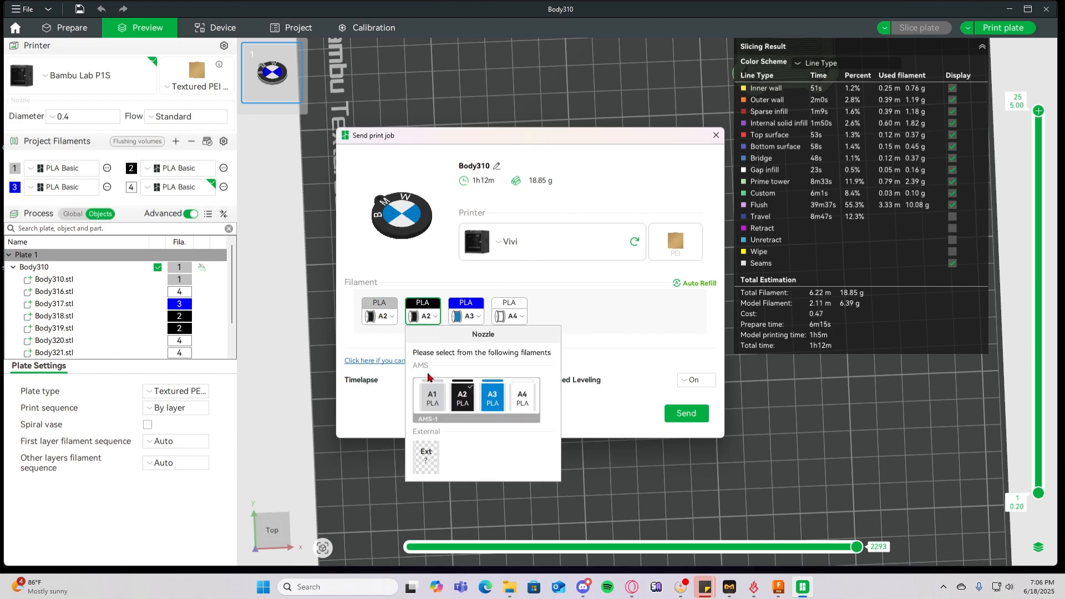
pyautogui.click(429, 391)
pyautogui.click(459, 323)
pyautogui.click(573, 399)
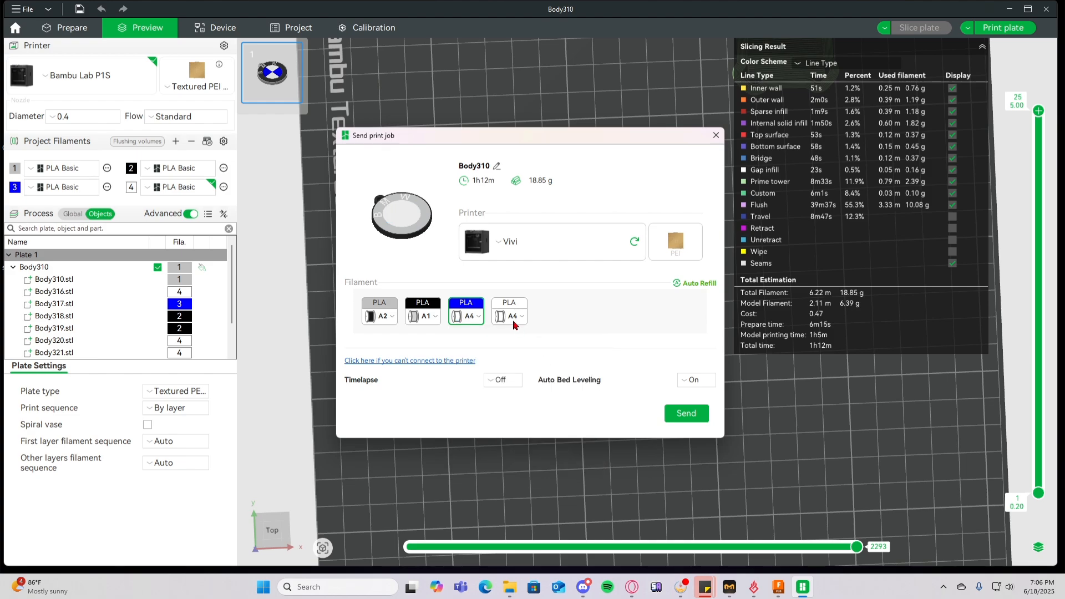
pyautogui.click(511, 315)
pyautogui.click(579, 400)
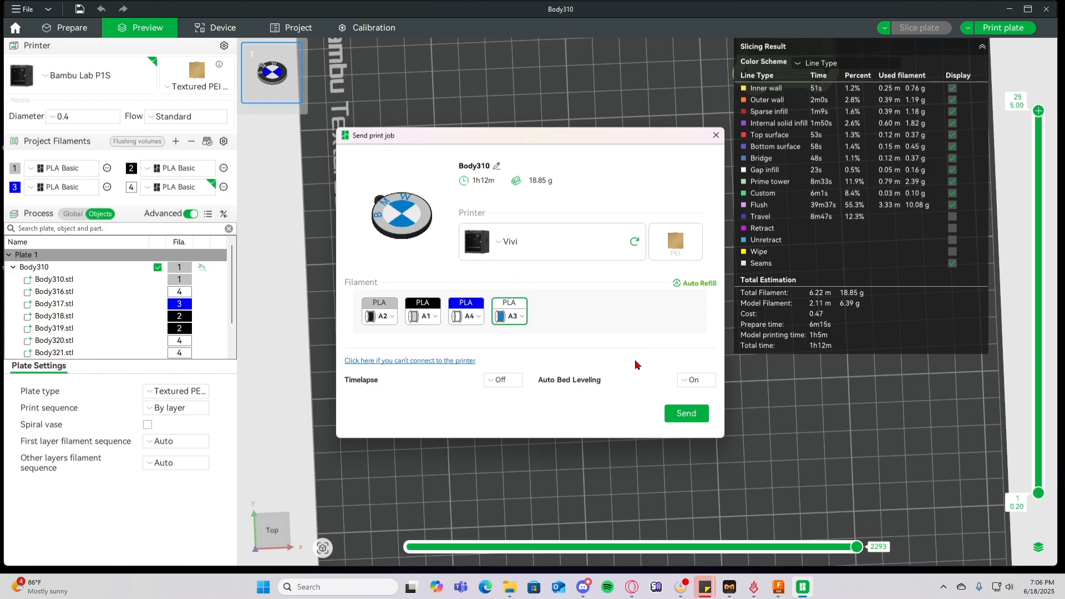
# Map the grey, black, blue and white filaments to AMS slots A1, A2, A3 and A4 respectively, and send the print job.
pyautogui.click(374, 322)
pyautogui.click(393, 407)
pyautogui.click(430, 325)
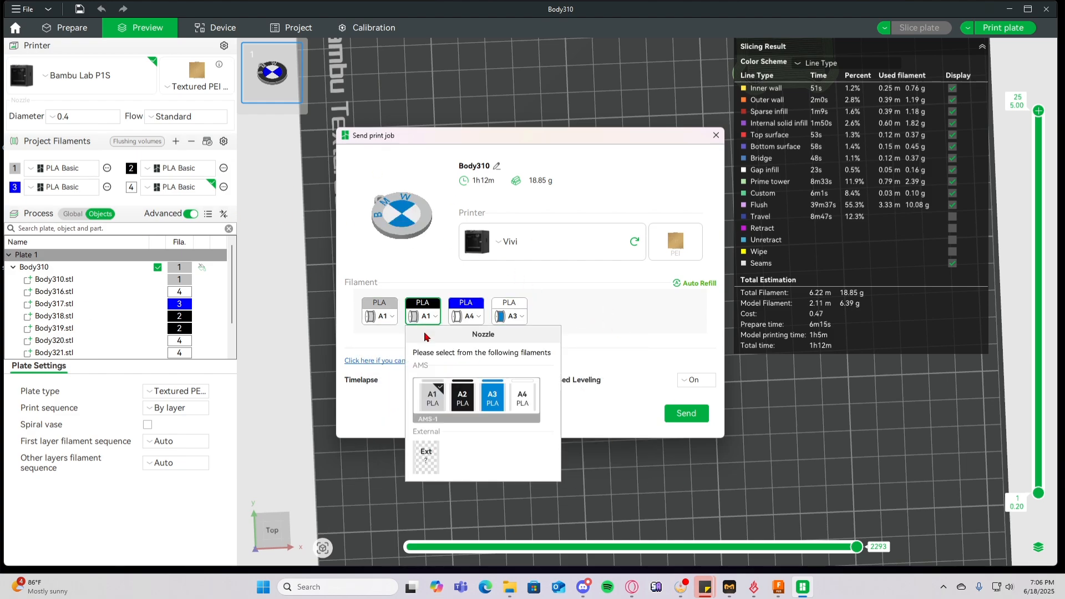
pyautogui.click(457, 395)
pyautogui.click(473, 322)
pyautogui.click(529, 398)
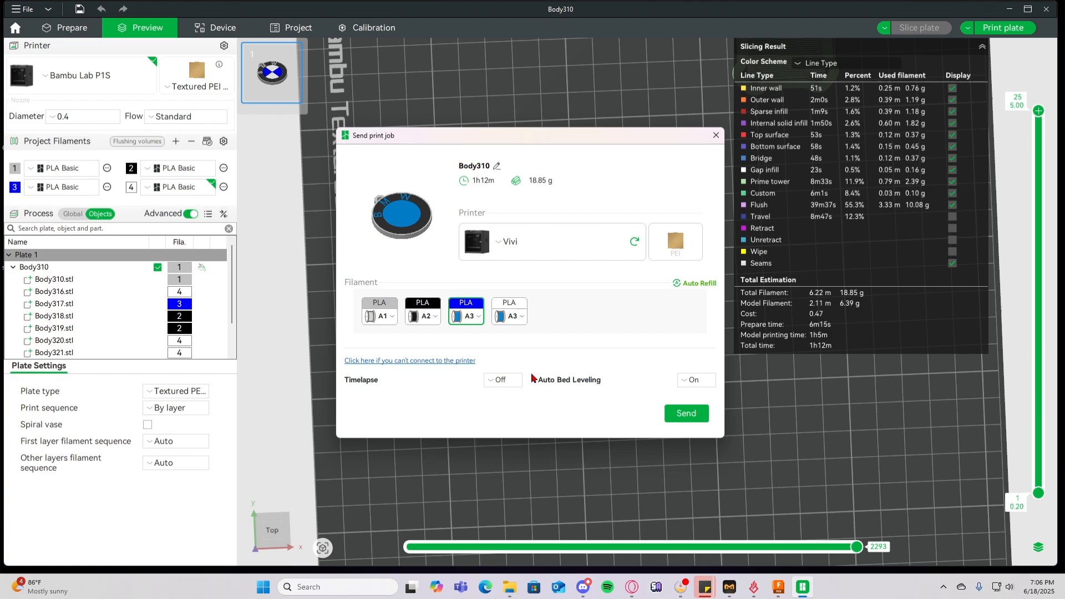
pyautogui.click(516, 318)
pyautogui.click(604, 400)
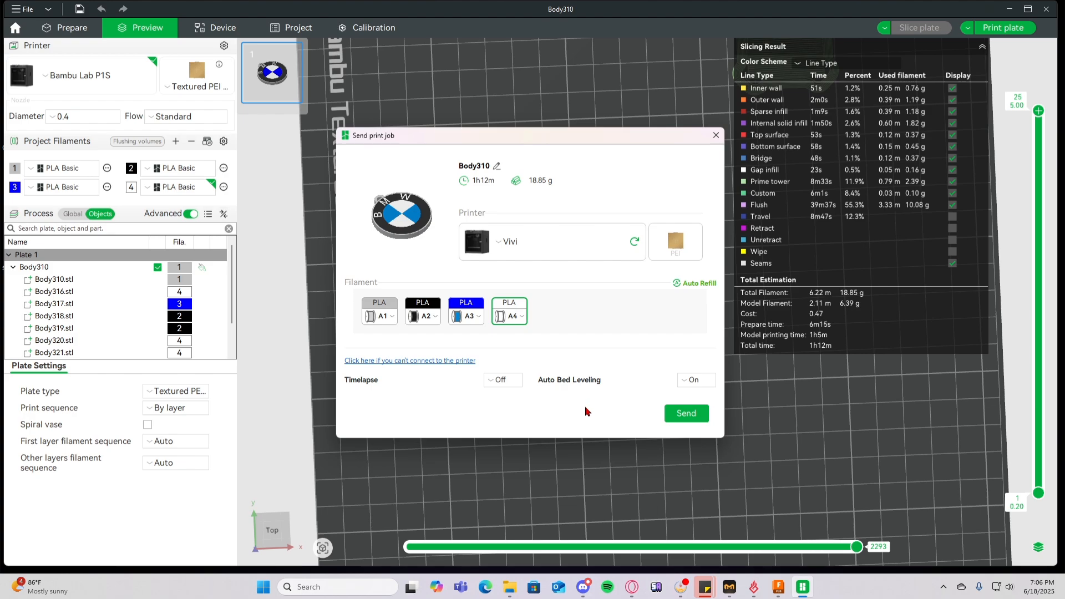
pyautogui.click(686, 413)
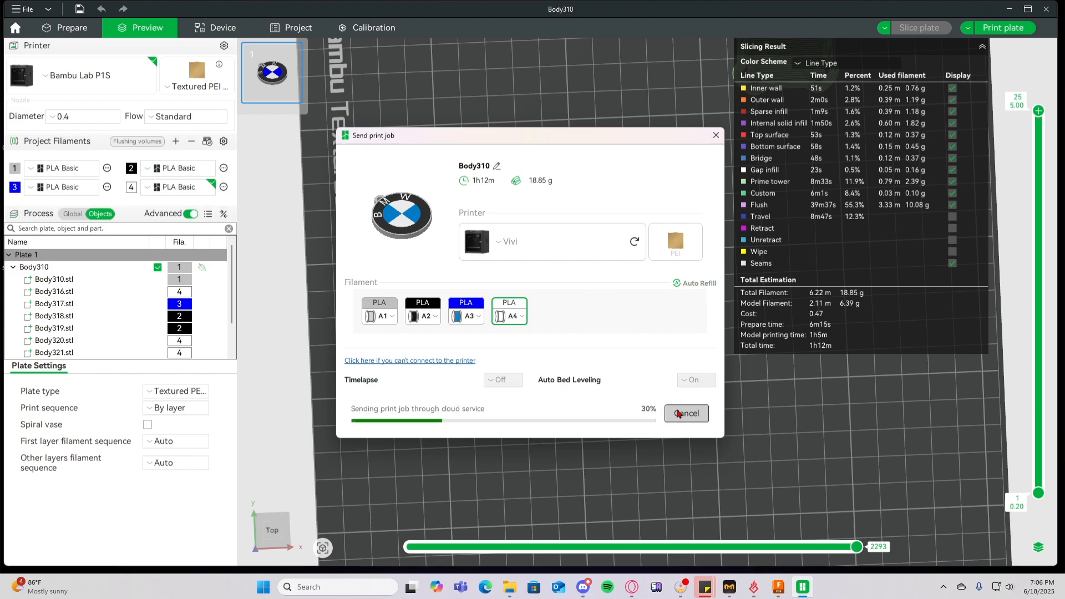
# Save the project as a 3MF file named BMW Keychain in the BMW Keychain folder.
pyautogui.click(22, 8)
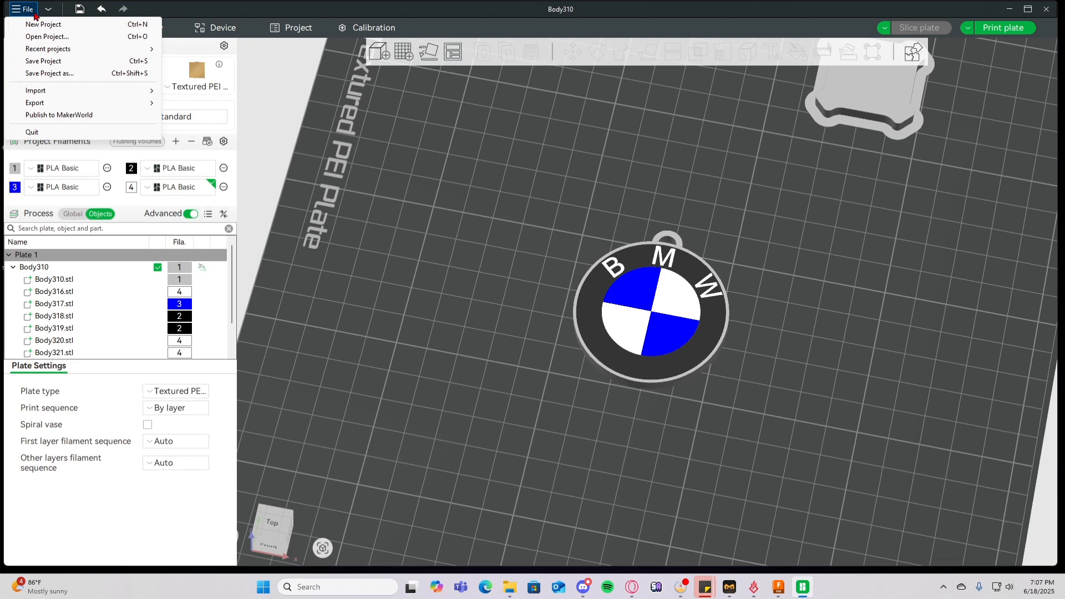
pyautogui.click(49, 74)
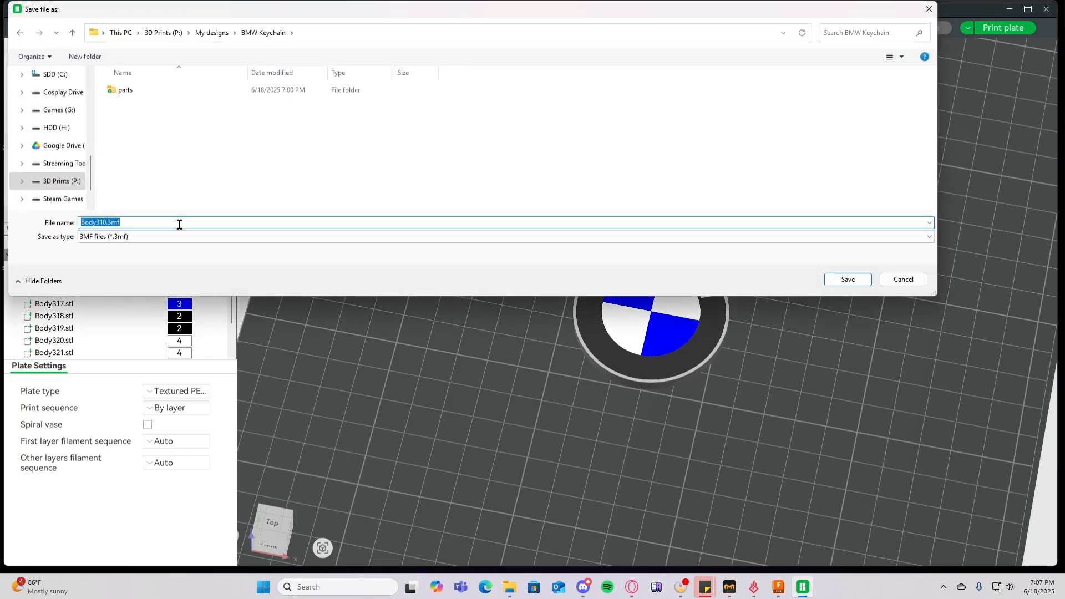
pyautogui.write('BMW Keychain')
pyautogui.press('Return')
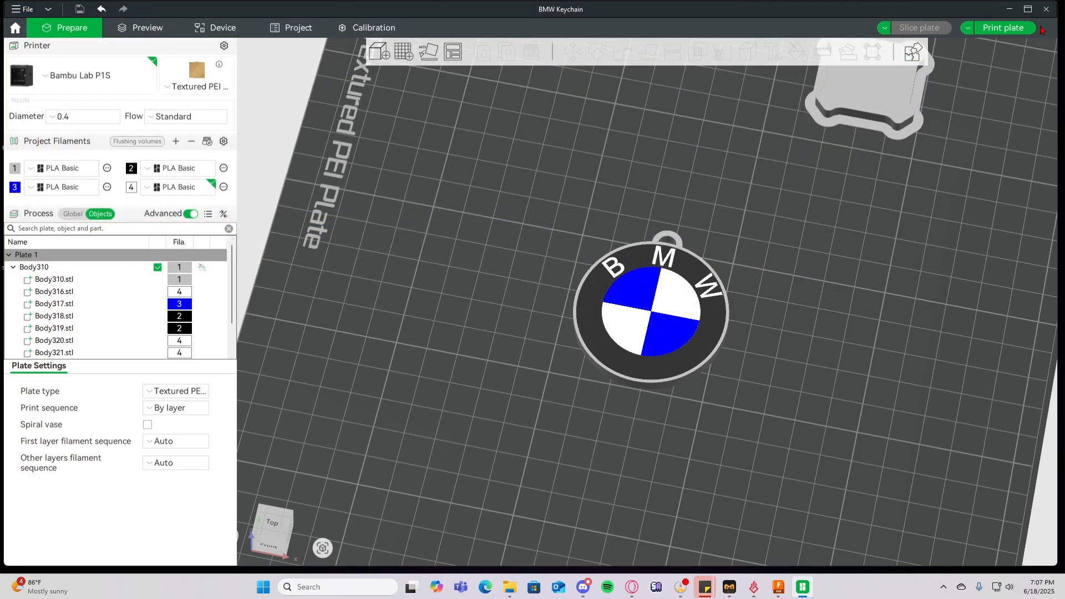